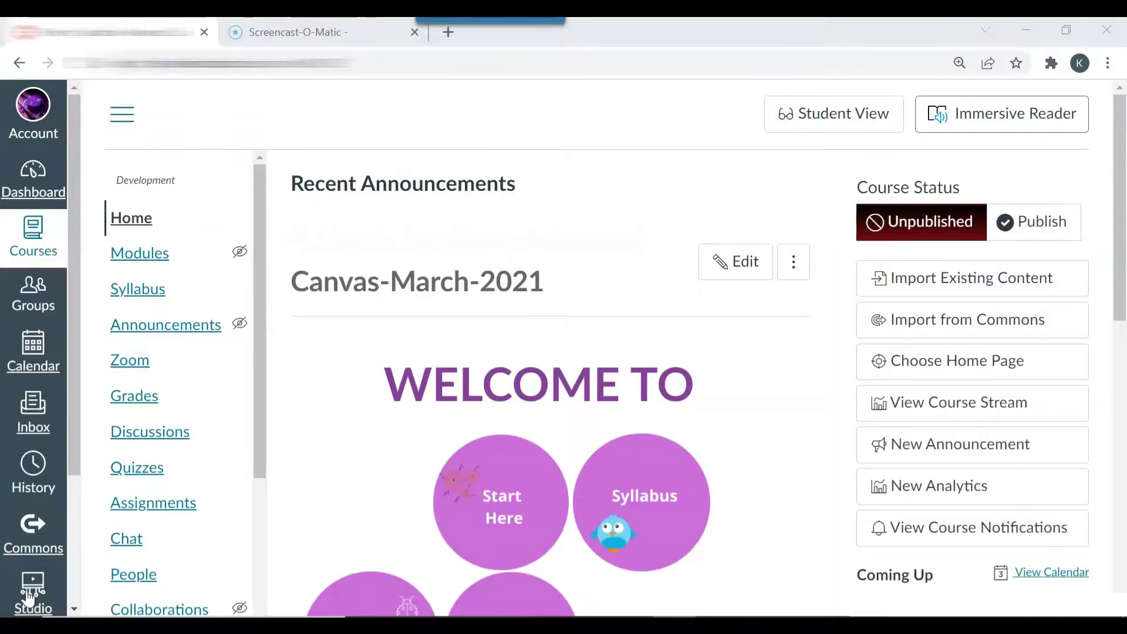
# Enable the New Quizzes feature option in the course settings.
pyautogui.click(254, 434)
pyautogui.moveTo(255, 434); pyautogui.dragTo(288, 628)
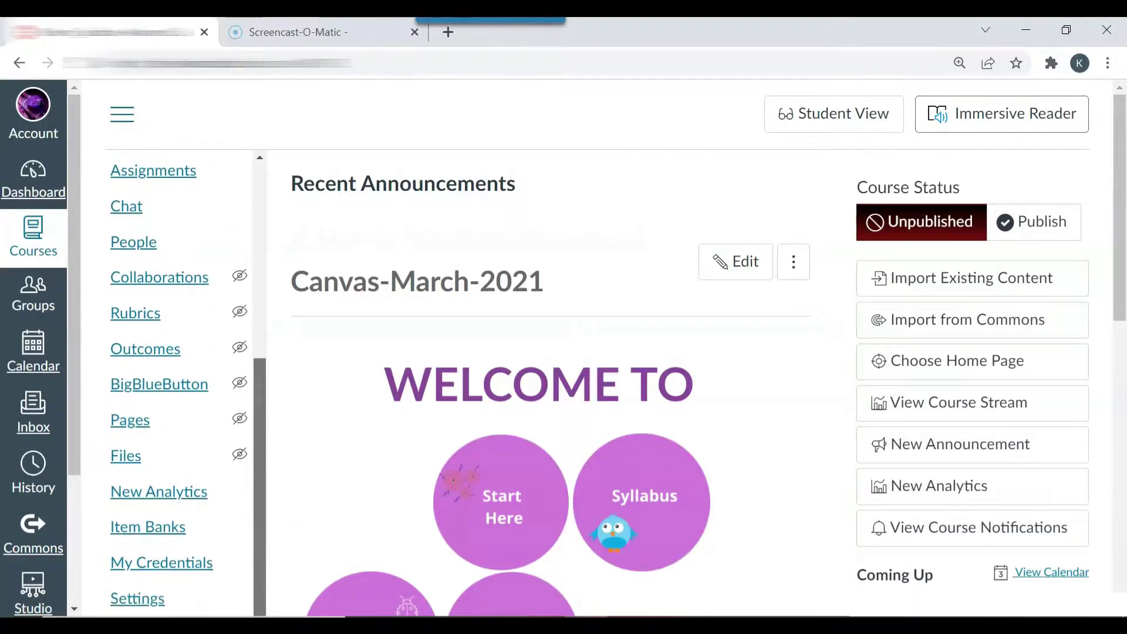
pyautogui.click(156, 606)
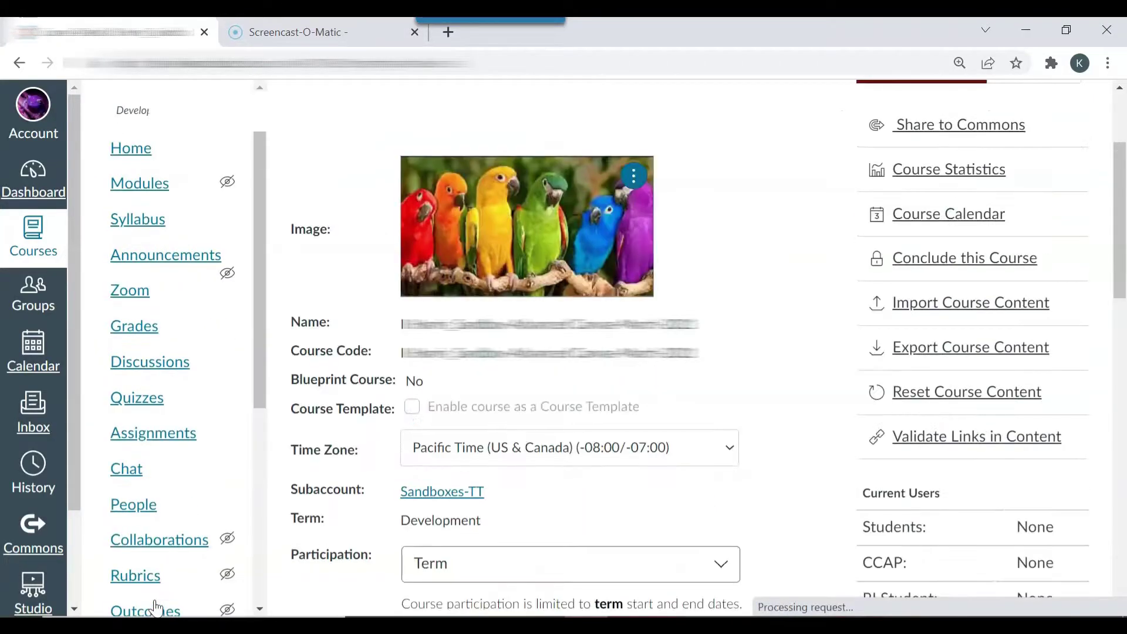
pyautogui.scroll(3, 1115, 151)
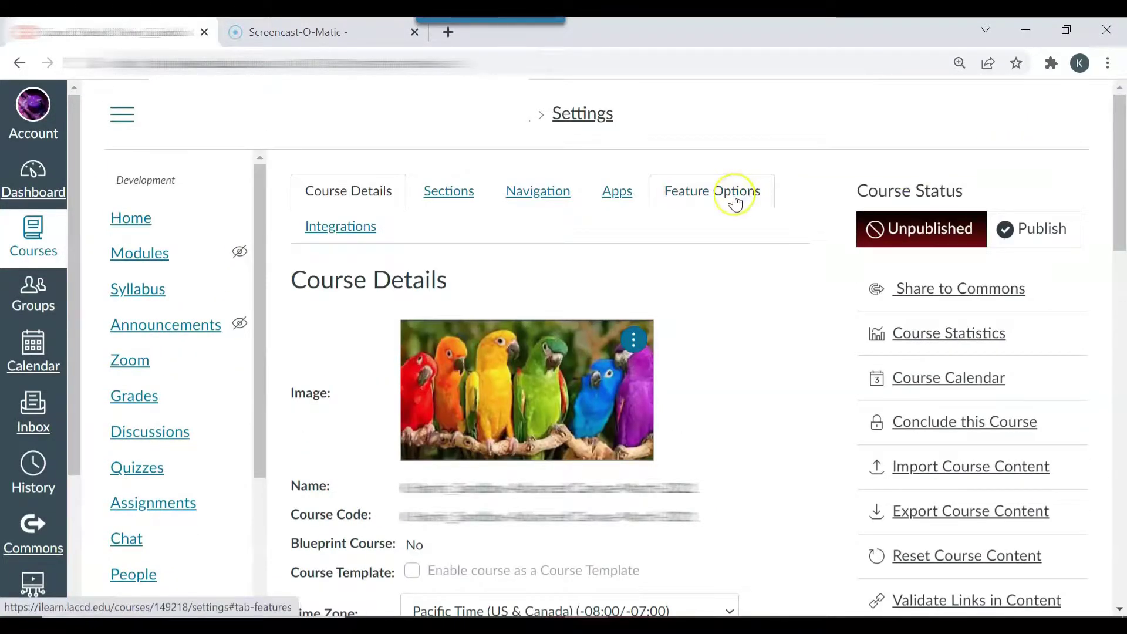
pyautogui.click(734, 195)
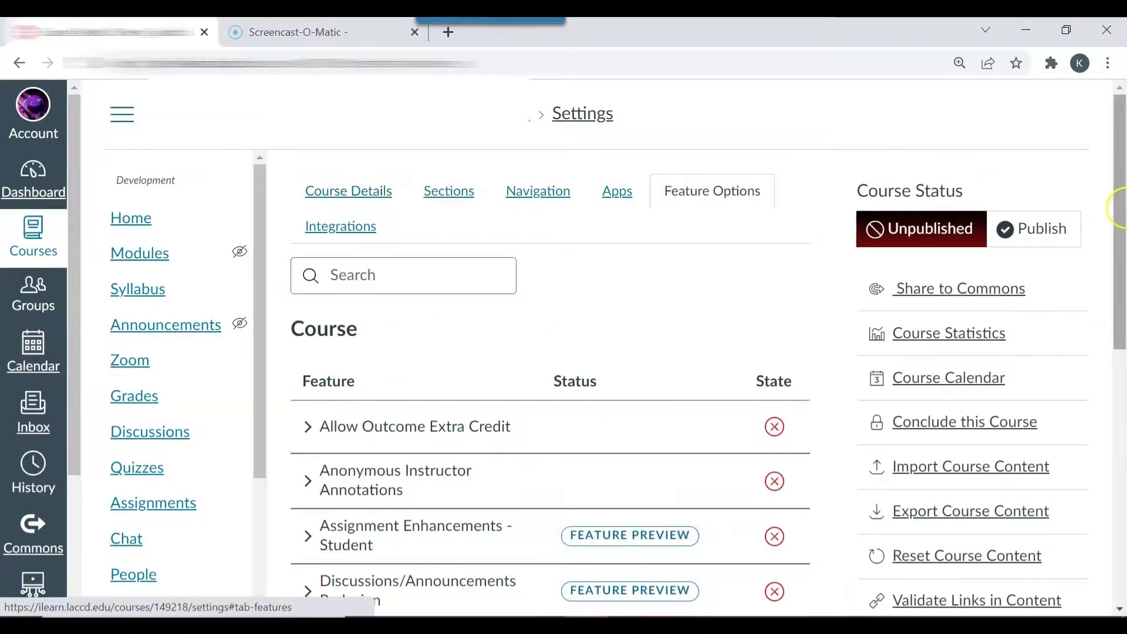
pyautogui.moveTo(1115, 214); pyautogui.dragTo(1122, 460)
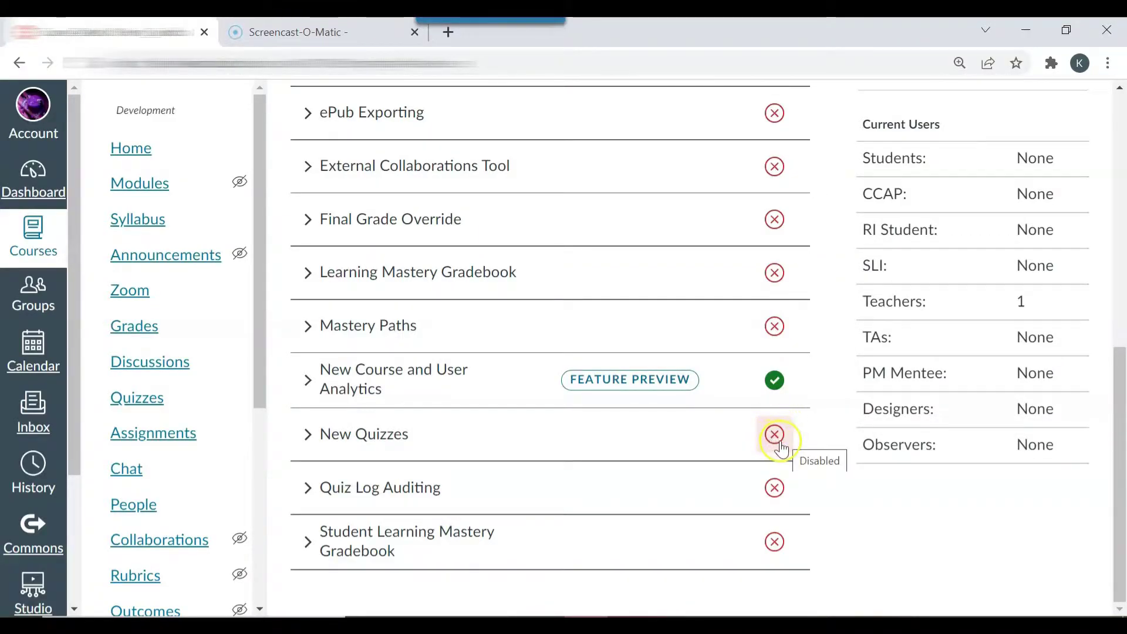
pyautogui.click(780, 444)
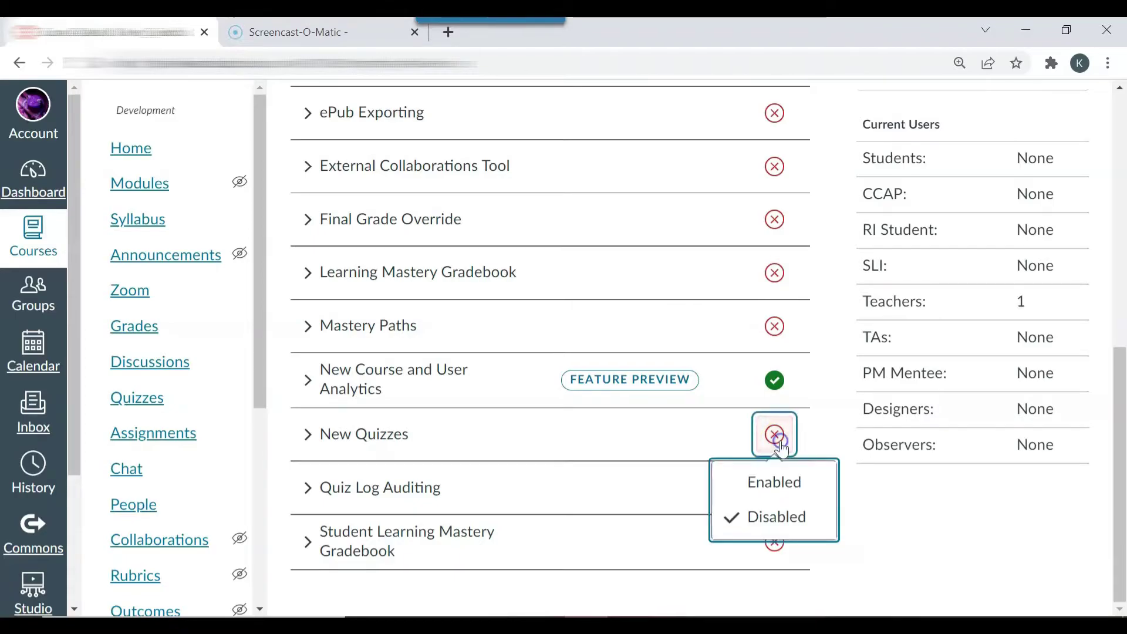
pyautogui.click(772, 481)
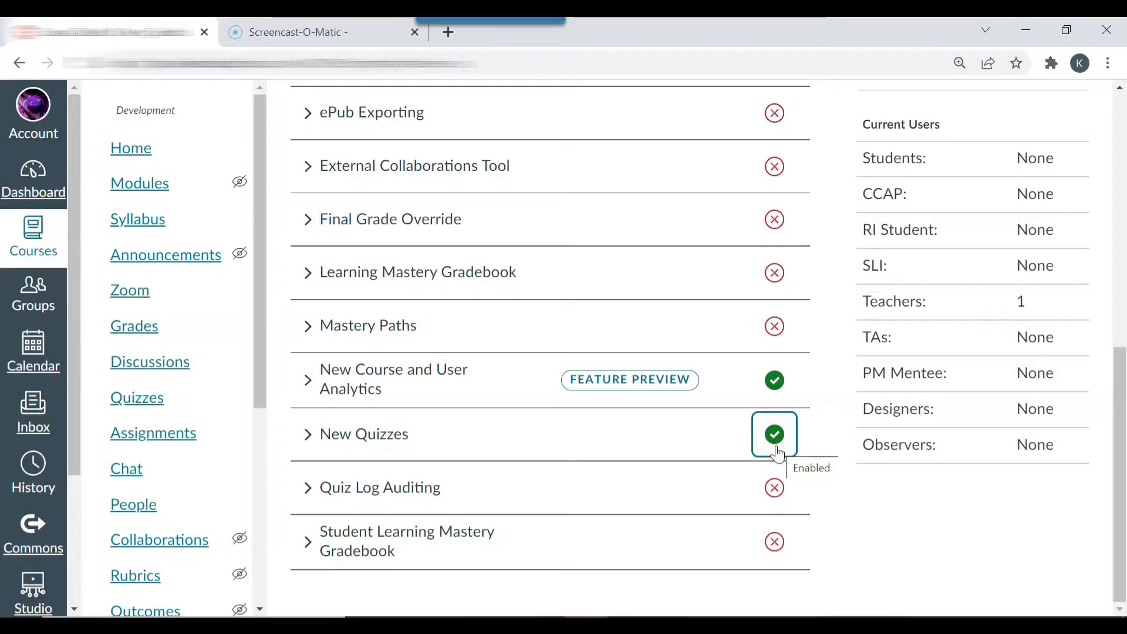
# Create a new quiz in the course using the New Quizzes engine.
pyautogui.click(142, 411)
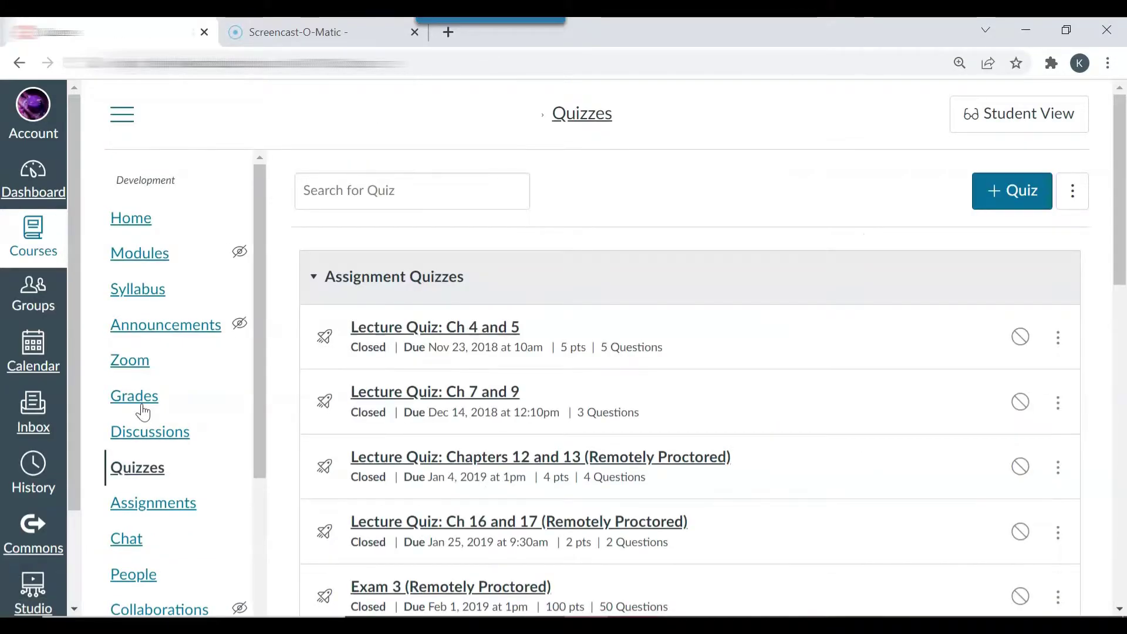
pyautogui.click(1006, 189)
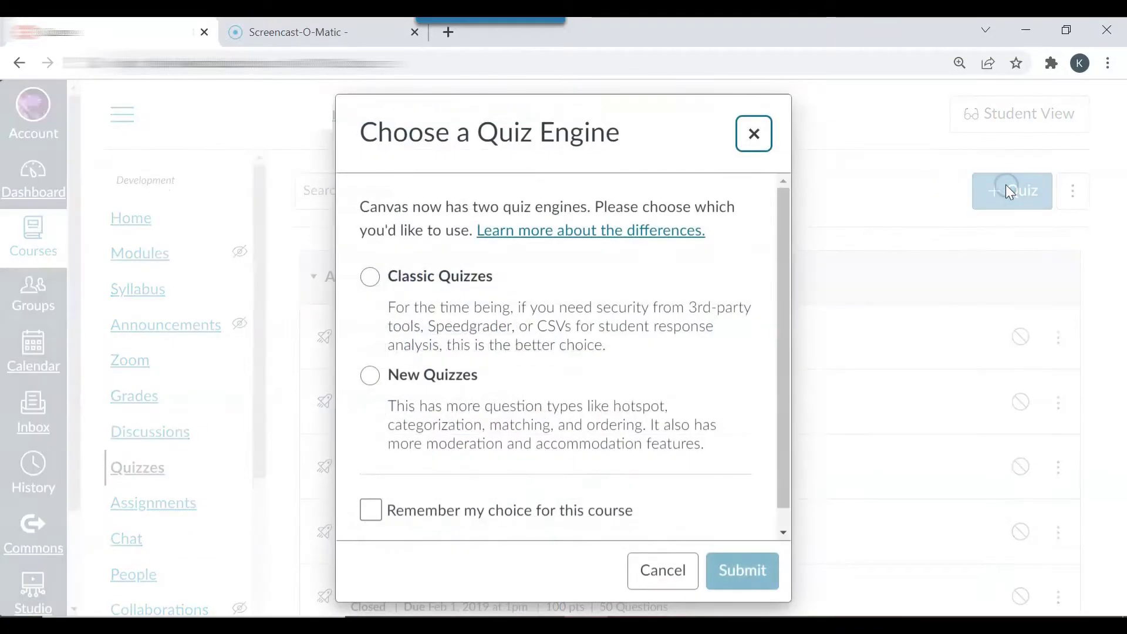
pyautogui.click(370, 375)
pyautogui.click(709, 560)
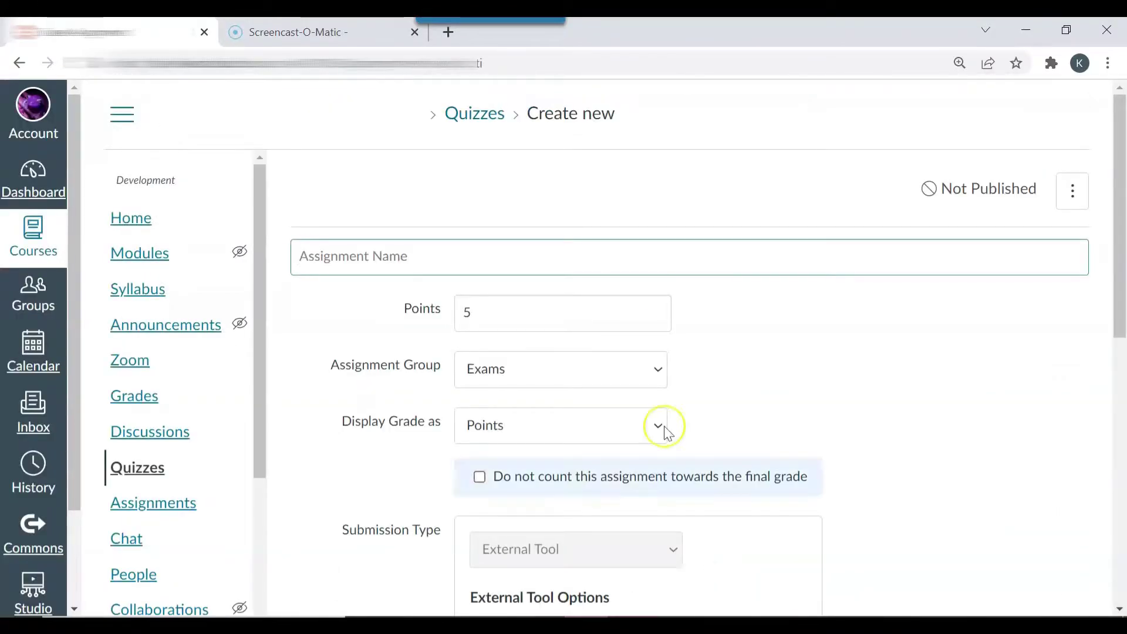
# Name the quiz "Syllabus Quiz" and put it in the Lecture Quizzes assignment group.
pyautogui.click(587, 258)
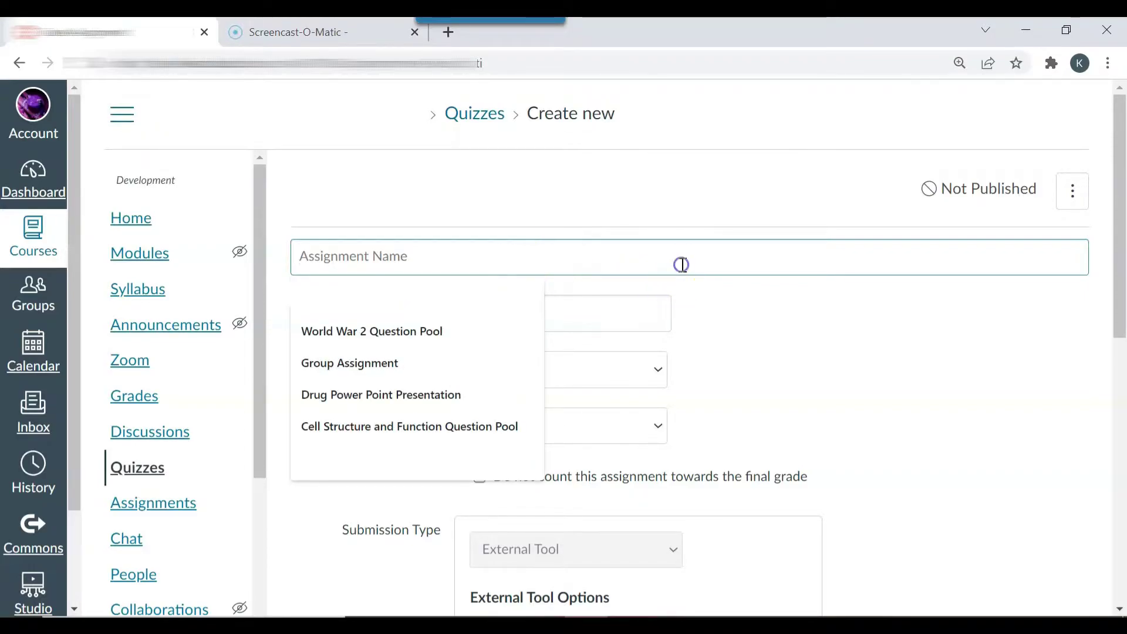
pyautogui.write('Syllabus ')
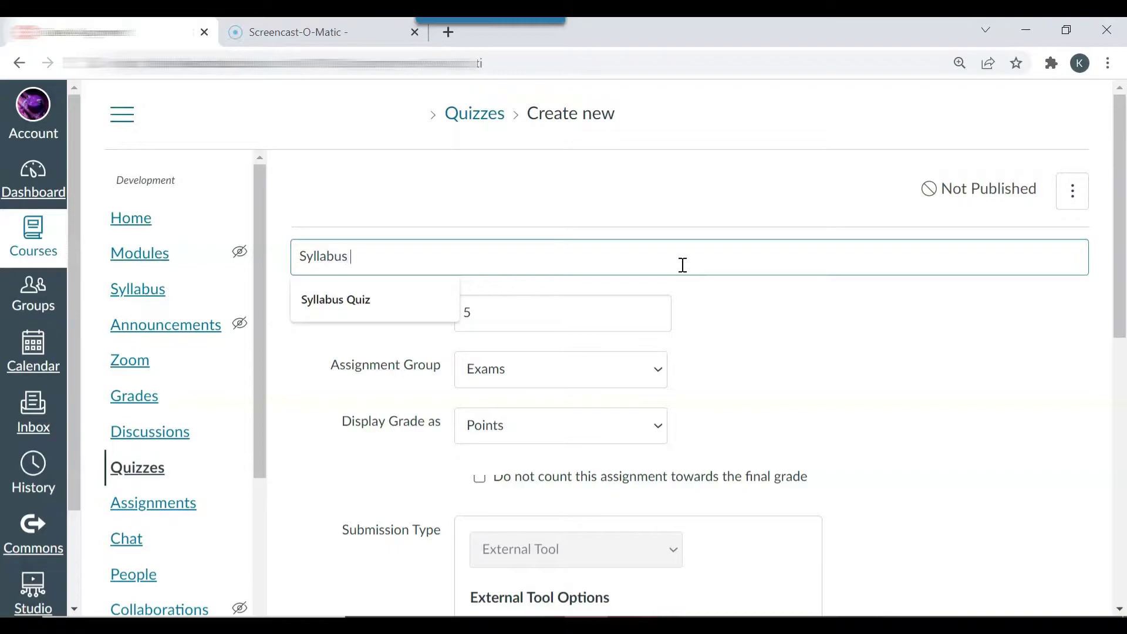
pyautogui.write('Quiz')
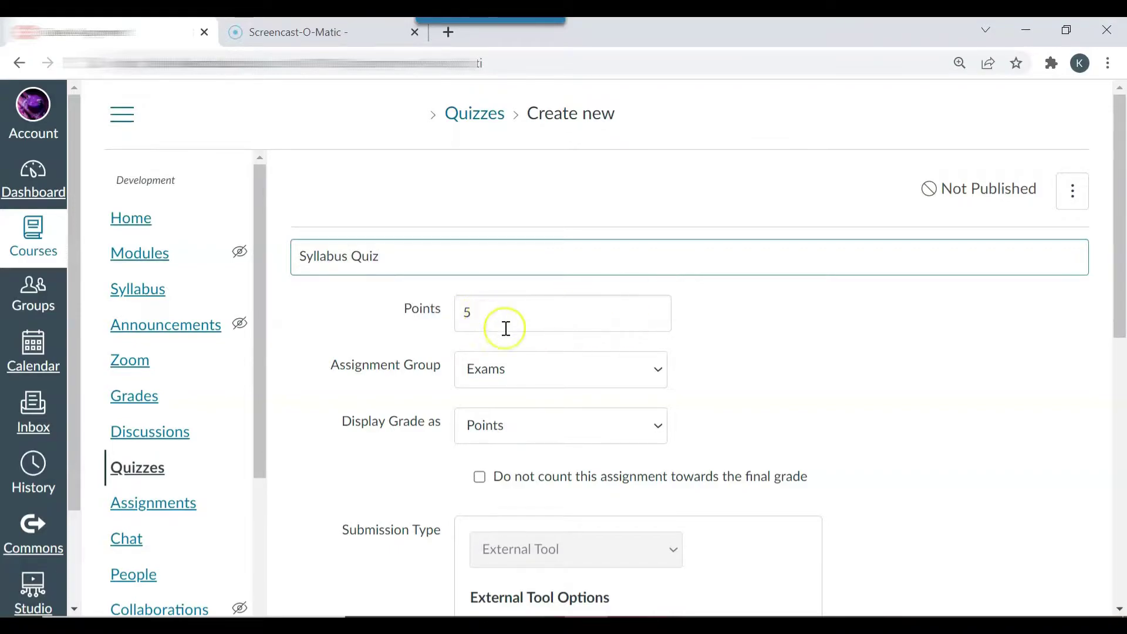
pyautogui.click(548, 382)
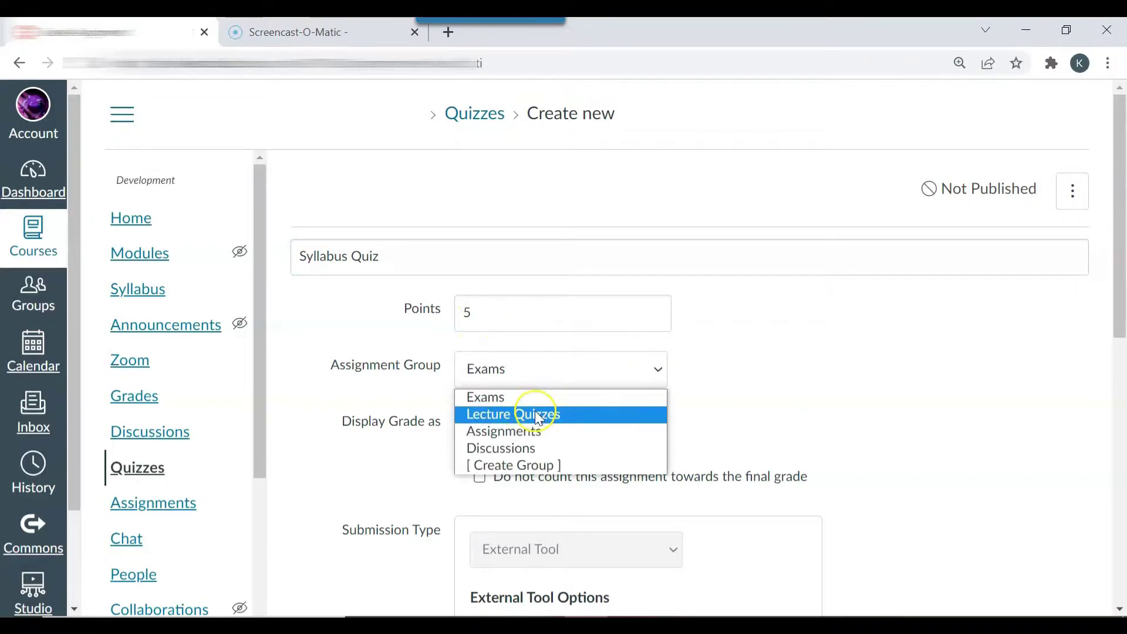
pyautogui.click(537, 416)
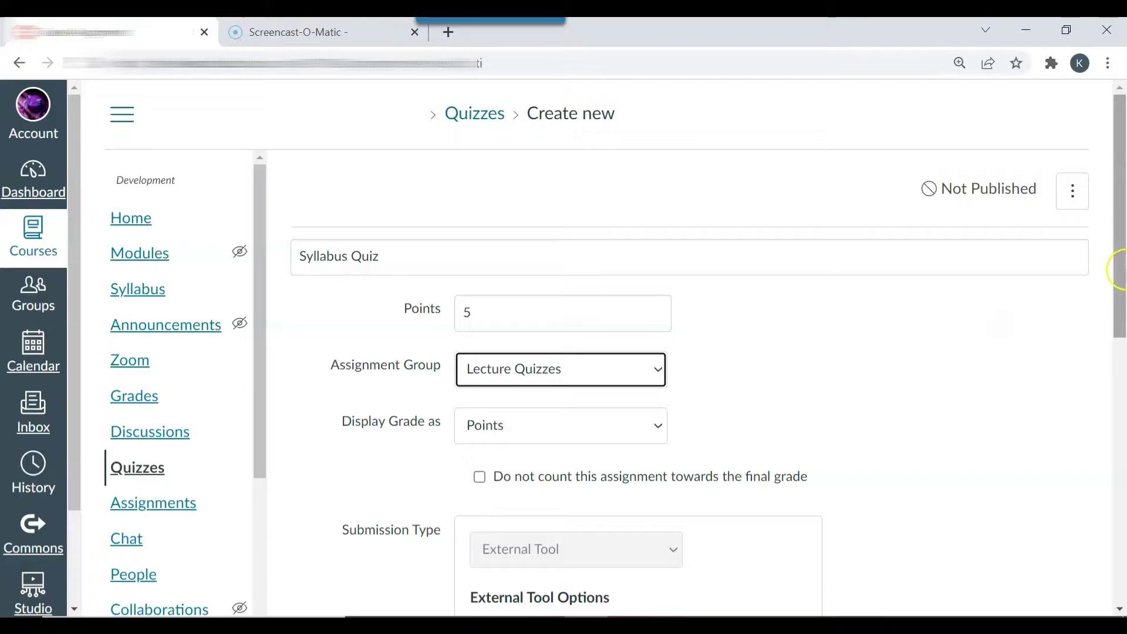
# Check the grade display choices, keeping Points, and proceed to build the quiz.
pyautogui.moveTo(1121, 305); pyautogui.dragTo(607, 340)
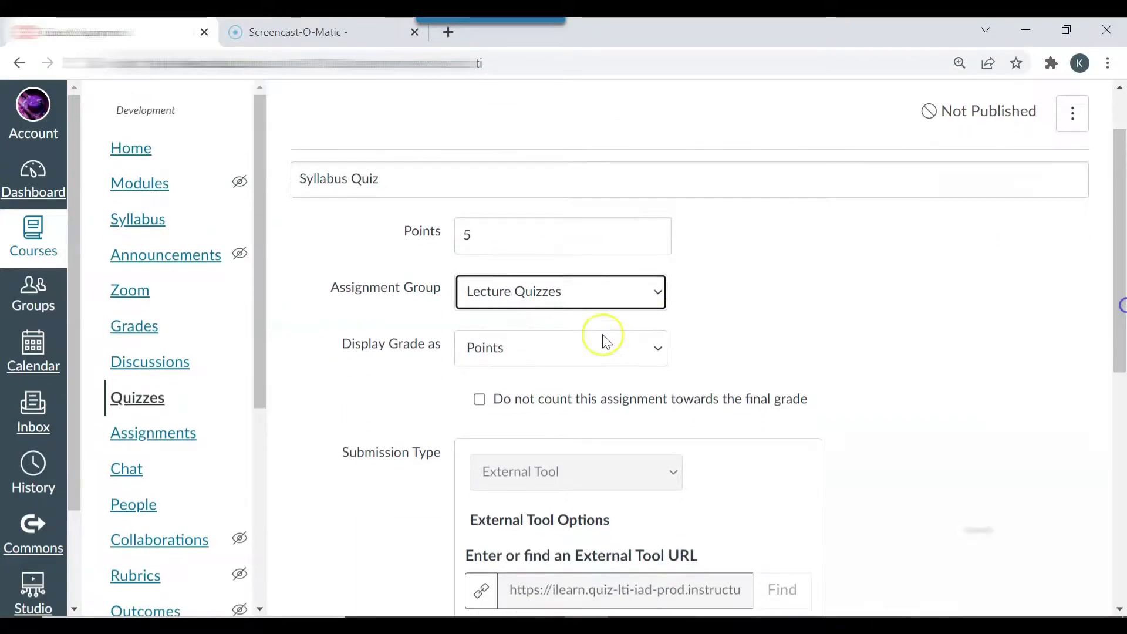
pyautogui.click(573, 348)
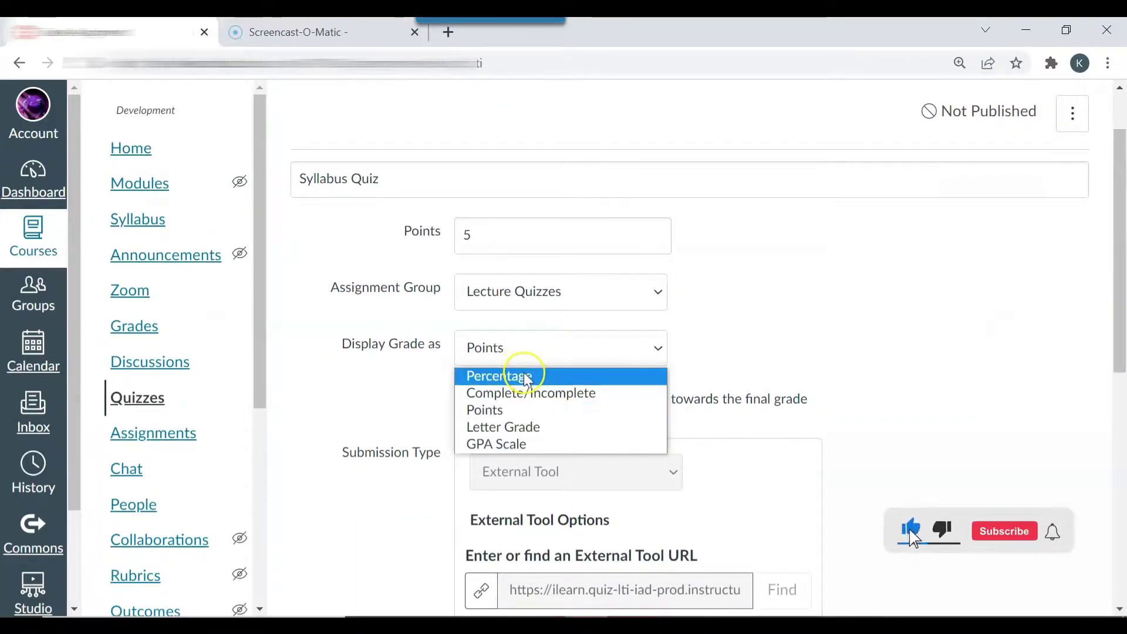
pyautogui.click(937, 376)
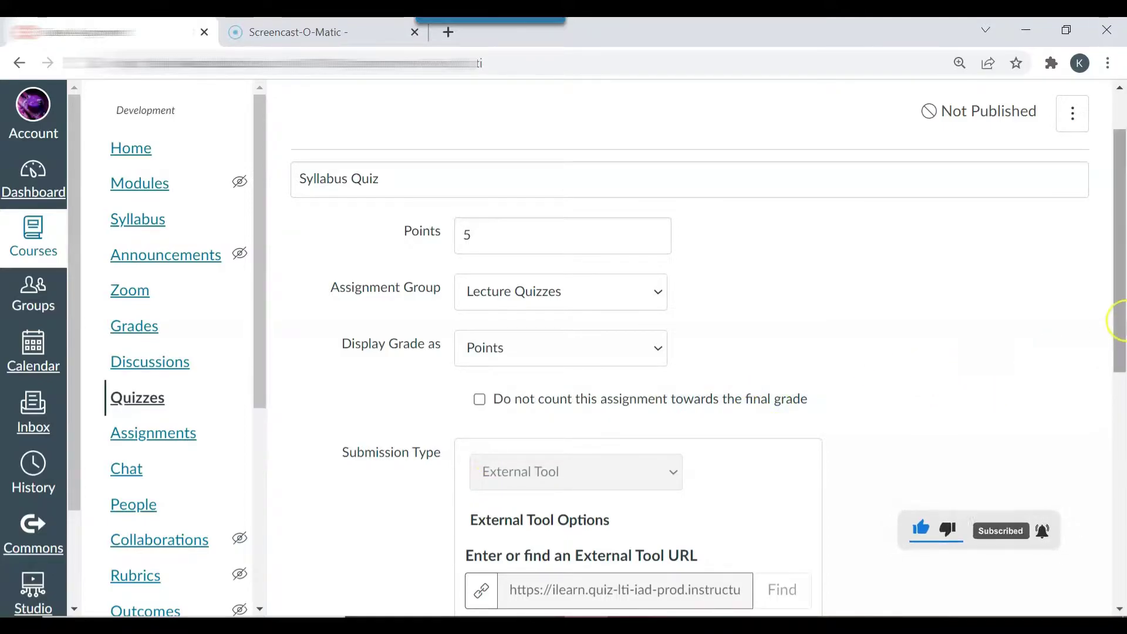
pyautogui.moveTo(1122, 321); pyautogui.dragTo(1122, 526)
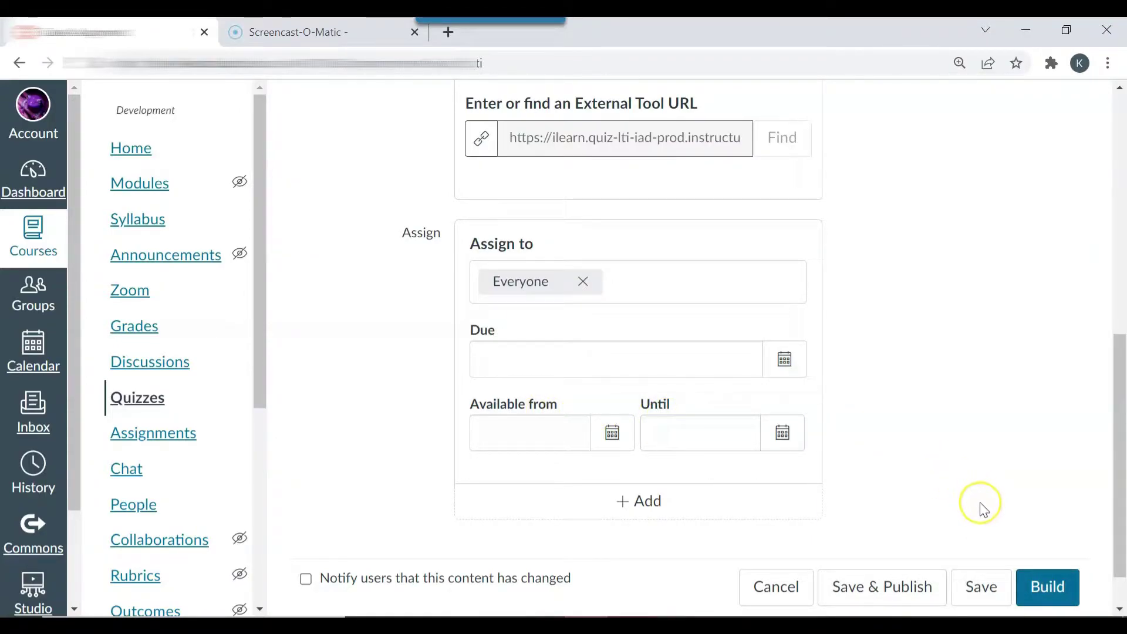
pyautogui.click(1044, 601)
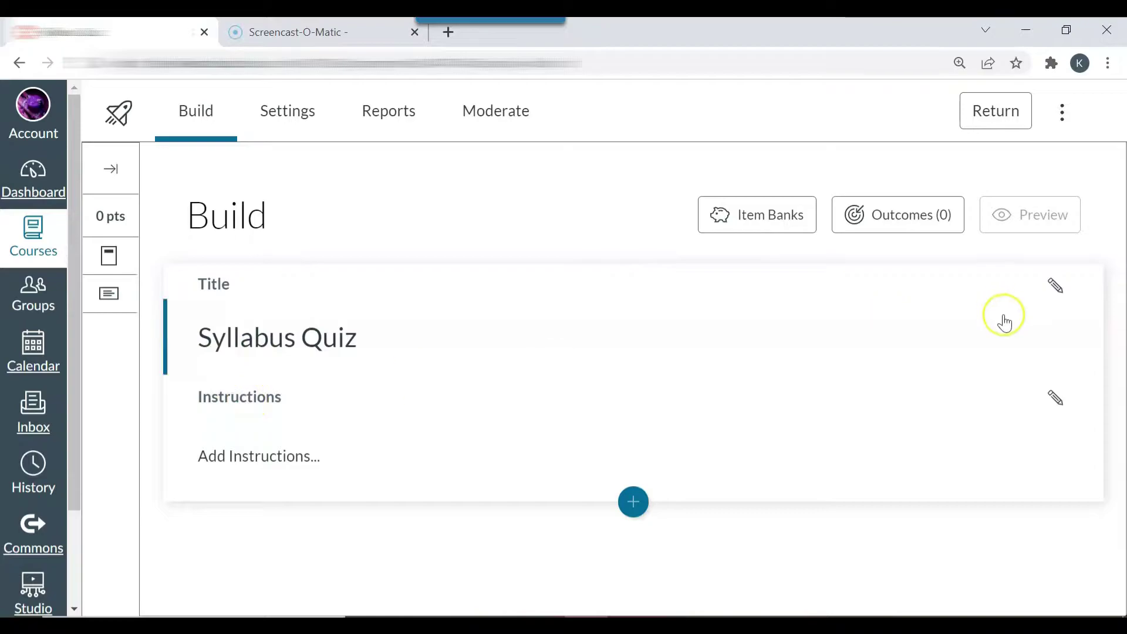
pyautogui.click(1055, 399)
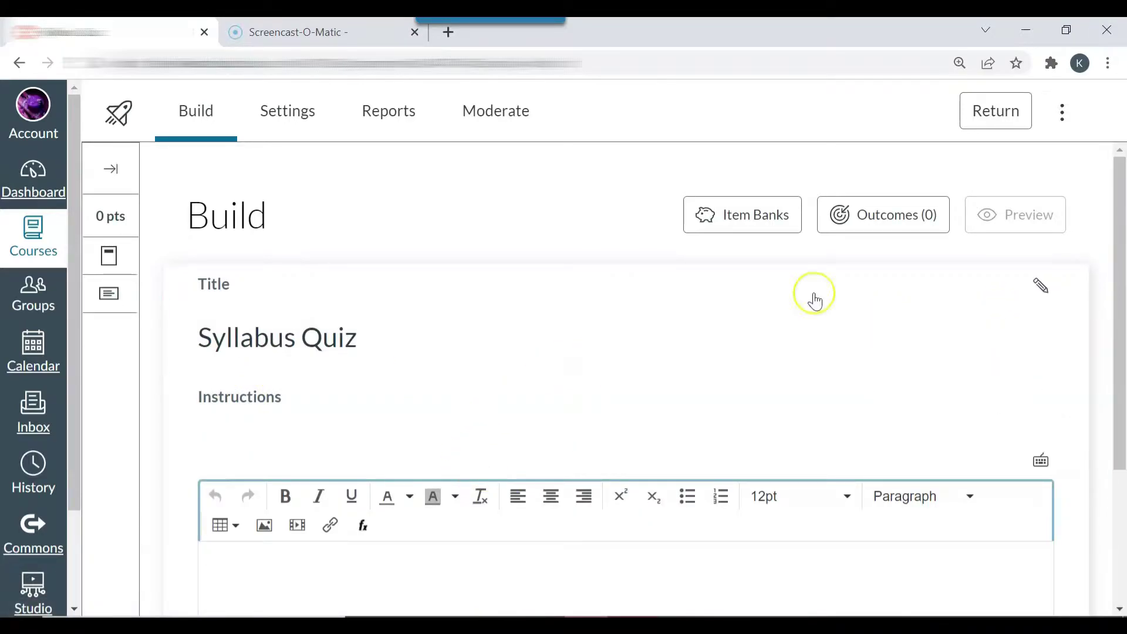
pyautogui.moveTo(1119, 259); pyautogui.dragTo(1122, 352)
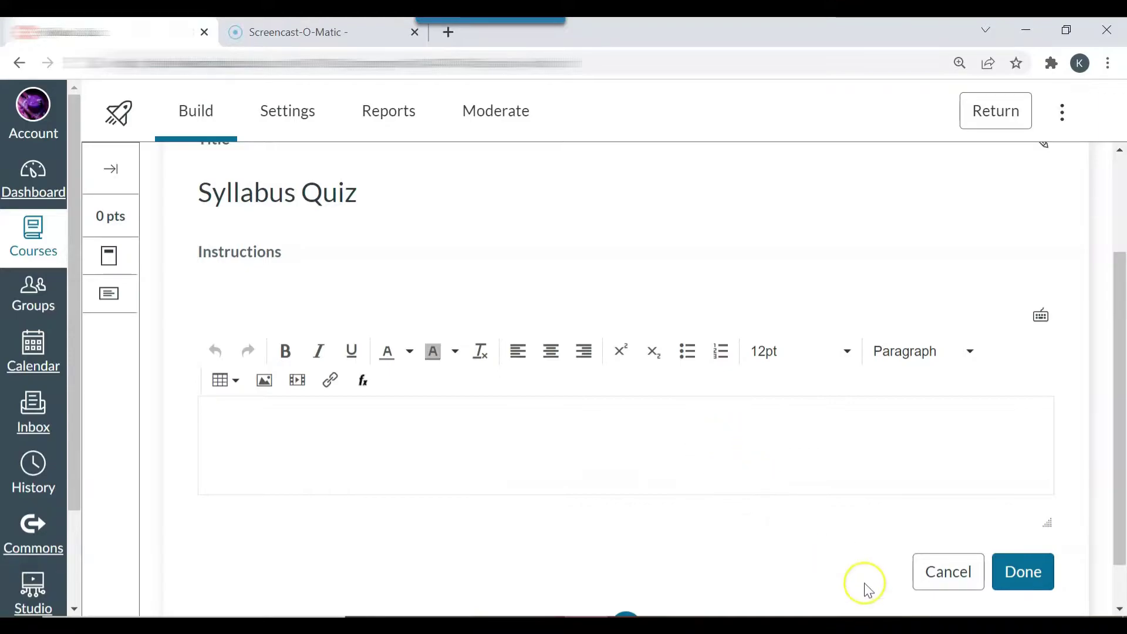
pyautogui.click(948, 571)
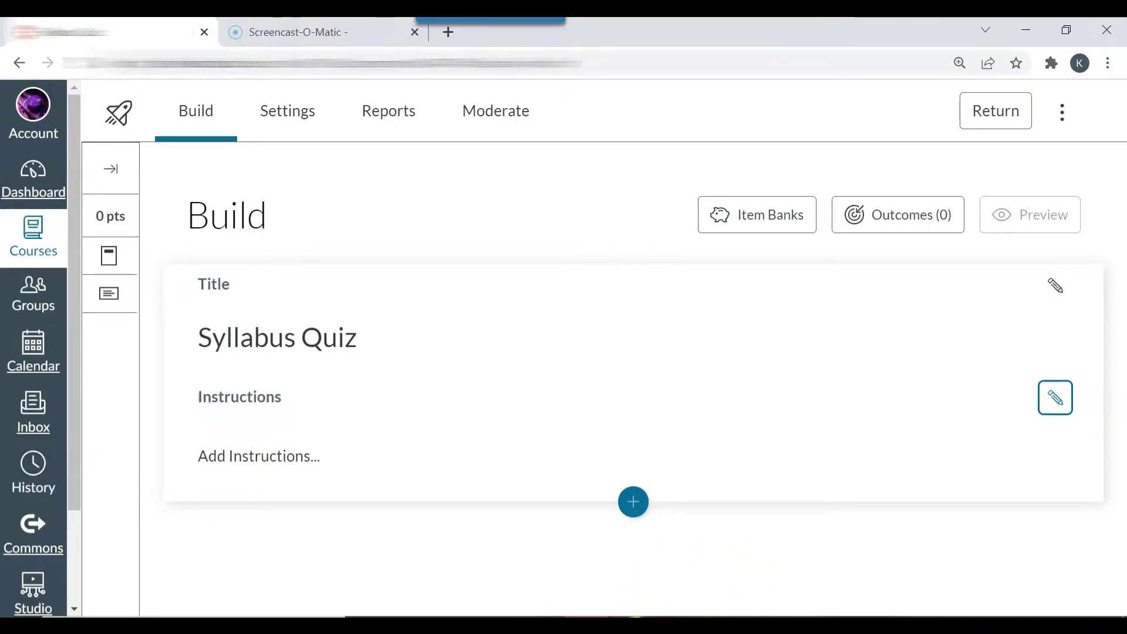
# Switch to Syllabus Quiz Example.docx in Word, copy question 1 with all its answer choices, and return to the quiz builder.
pyautogui.click(628, 549)
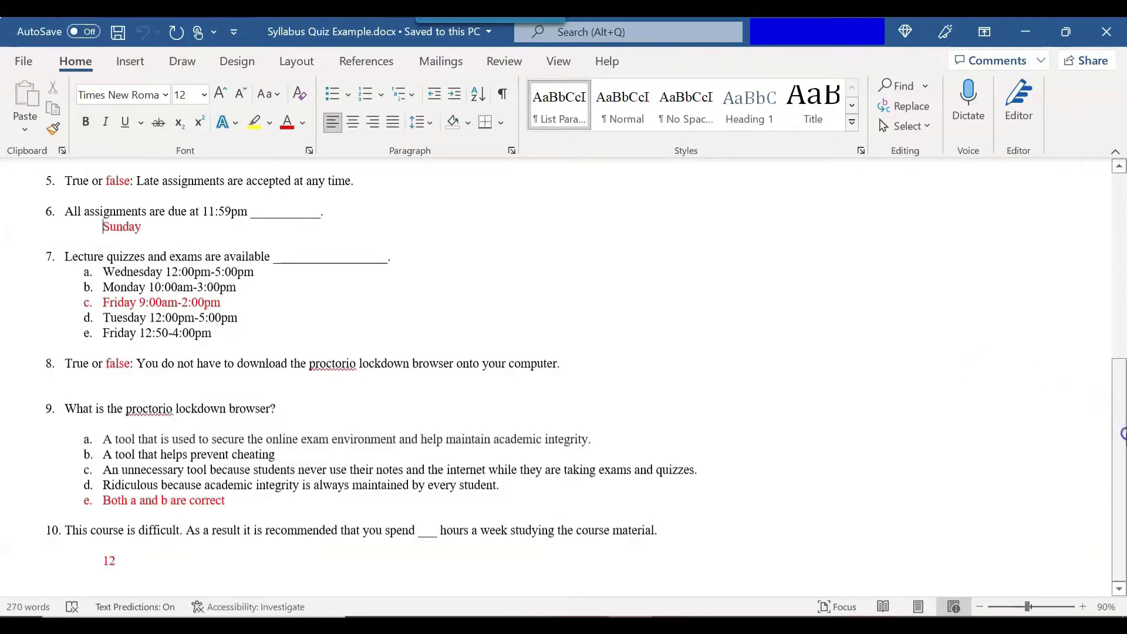
pyautogui.moveTo(1121, 435); pyautogui.dragTo(1117, 143)
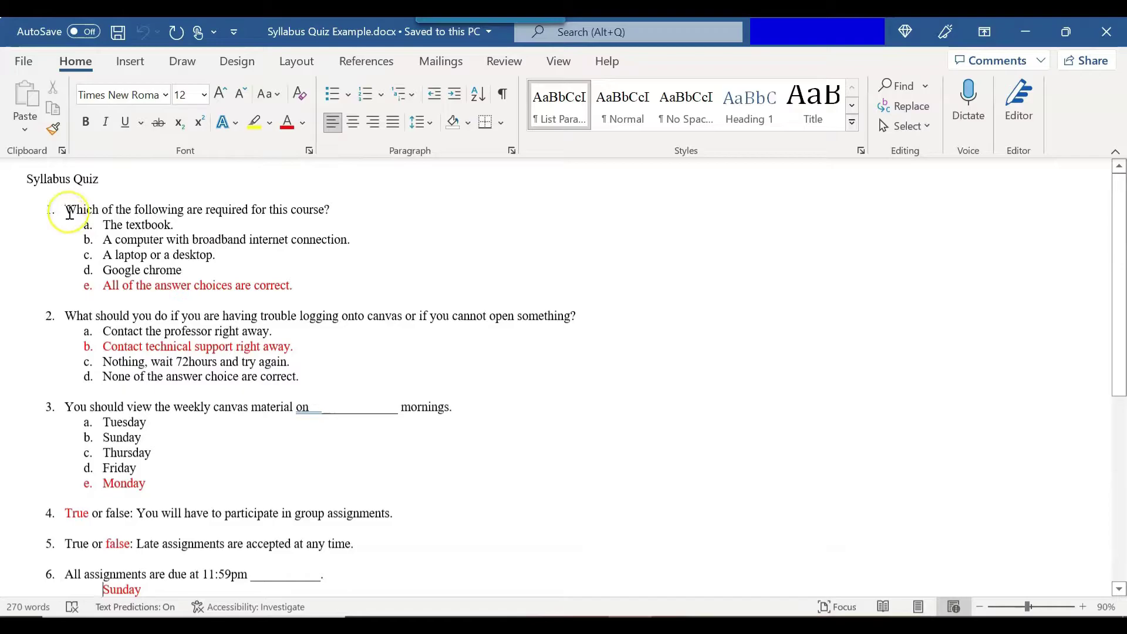
pyautogui.moveTo(130, 222); pyautogui.dragTo(297, 288)
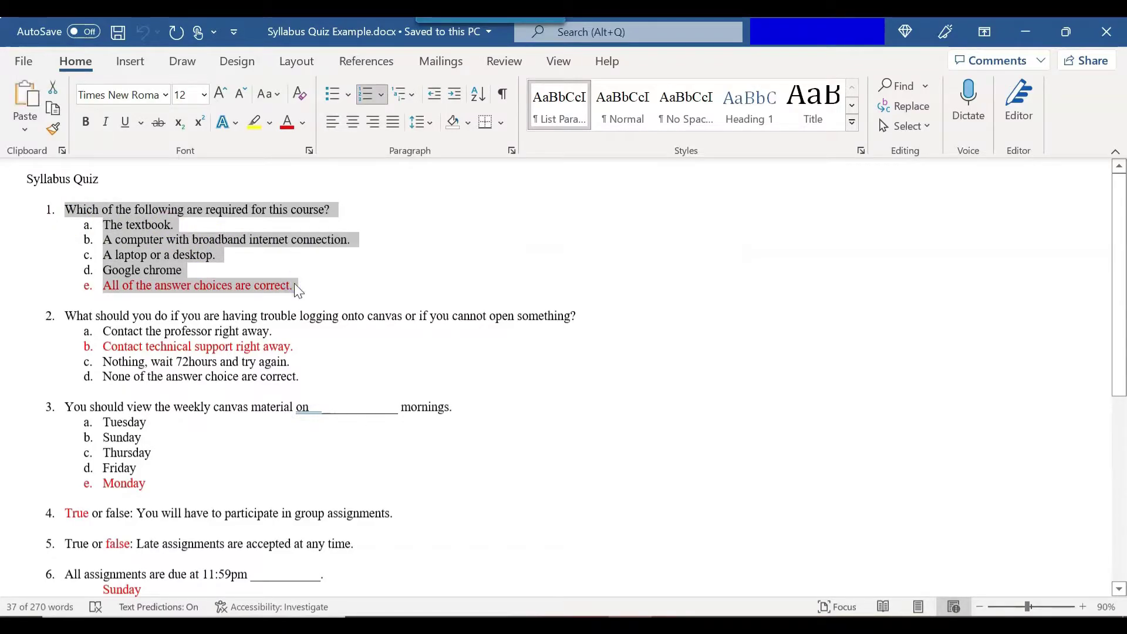
pyautogui.click(552, 555)
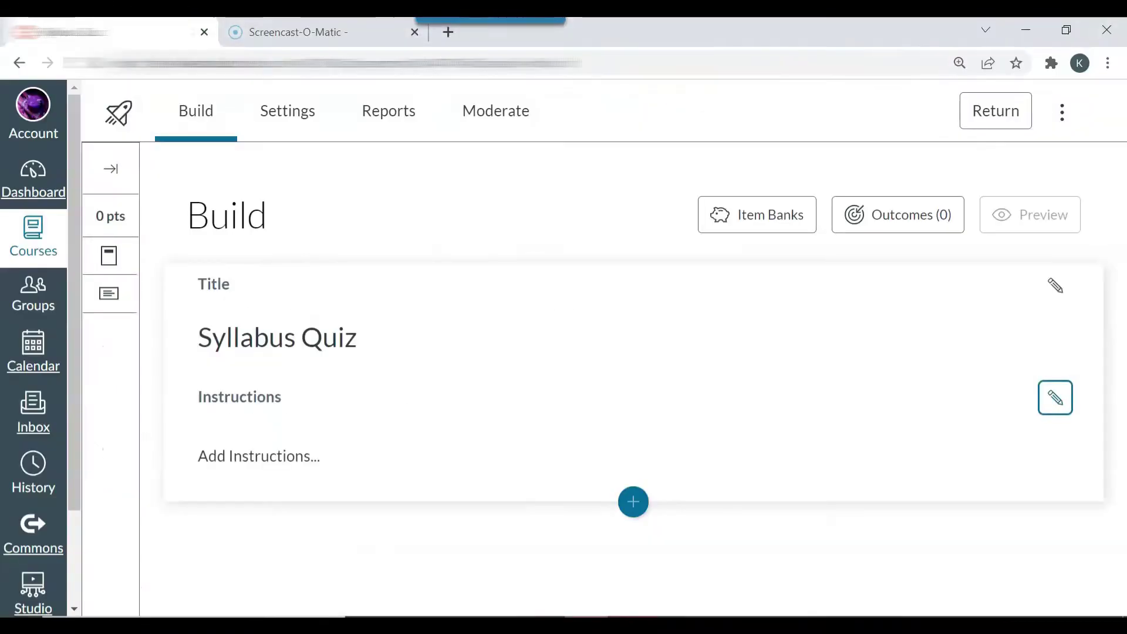
# Insert a Multiple Choice question and paste the copied question 1 with its answer choices into the question stem.
pyautogui.click(632, 503)
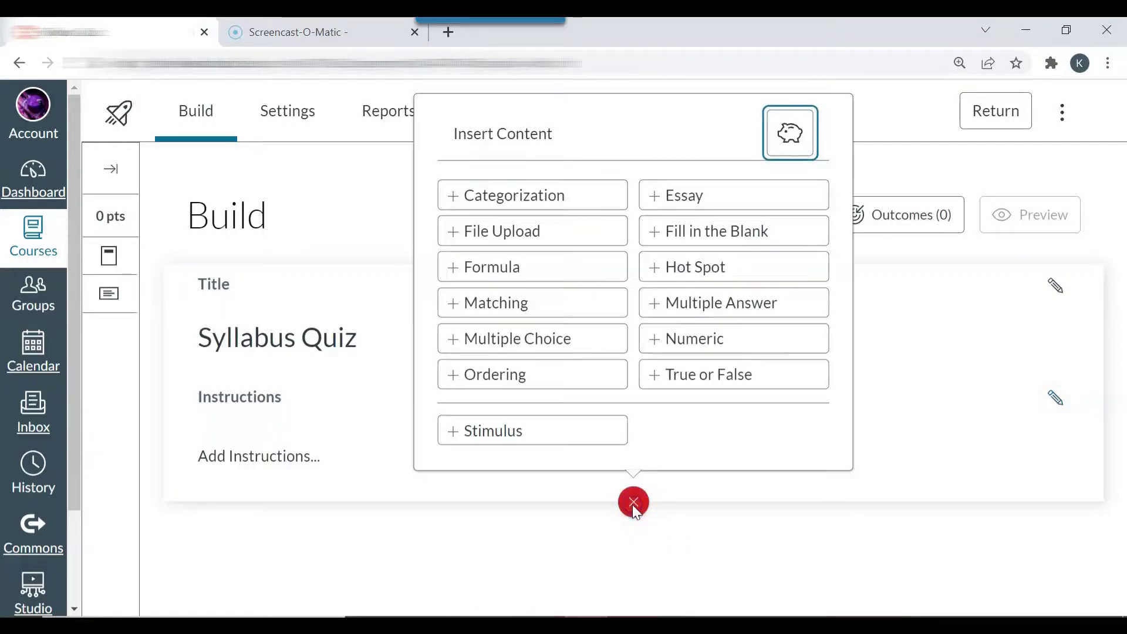
pyautogui.click(583, 342)
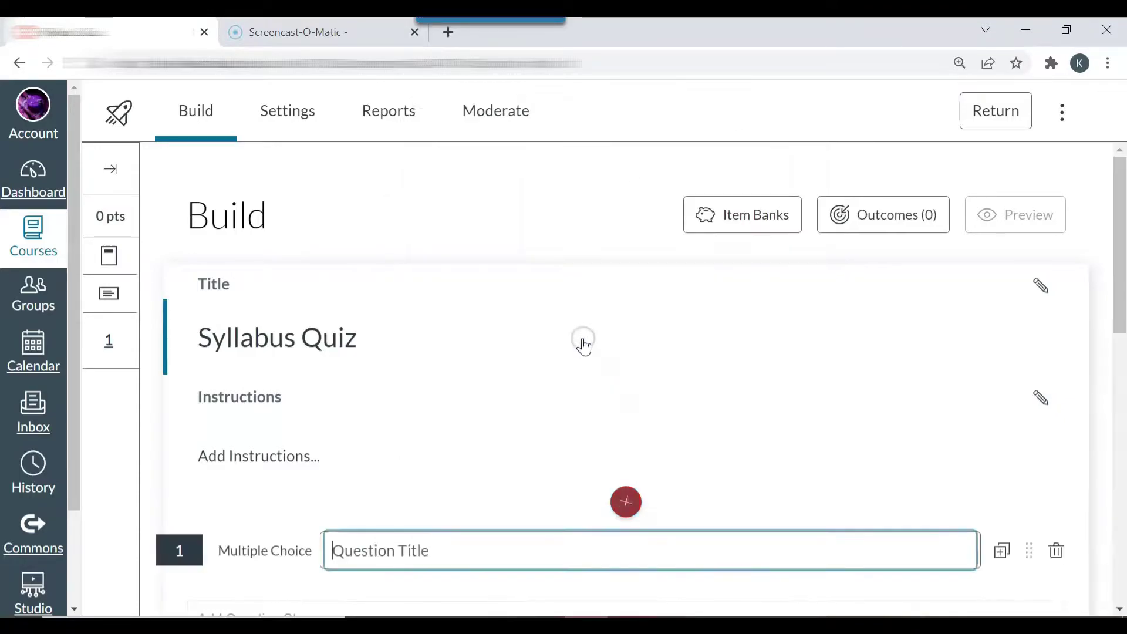
pyautogui.moveTo(1119, 292); pyautogui.dragTo(1118, 352)
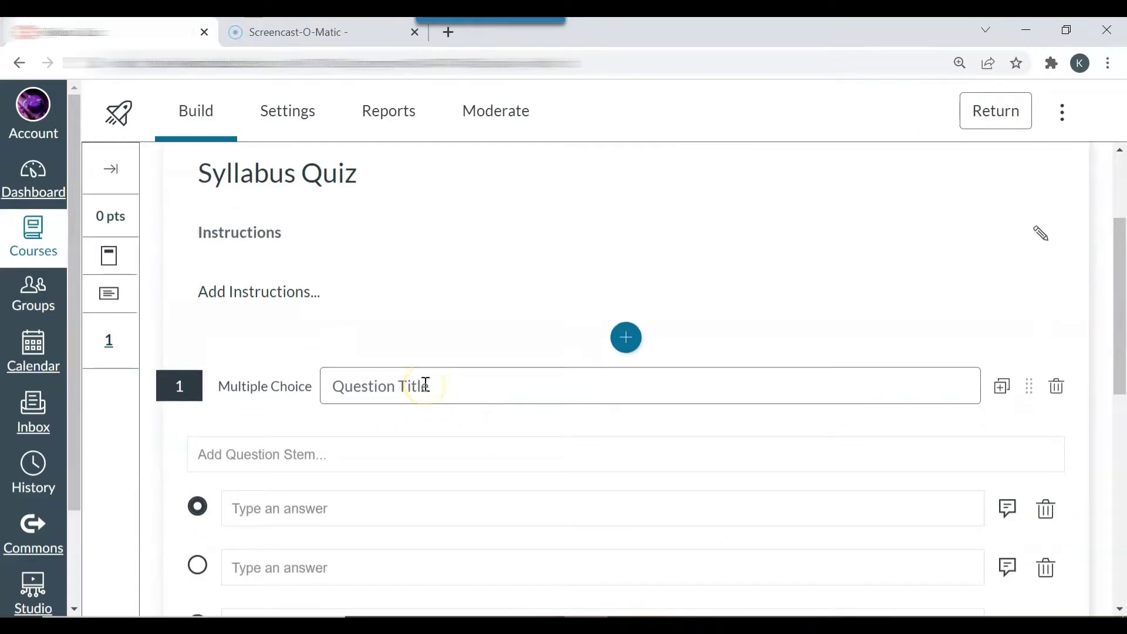
pyautogui.click(382, 452)
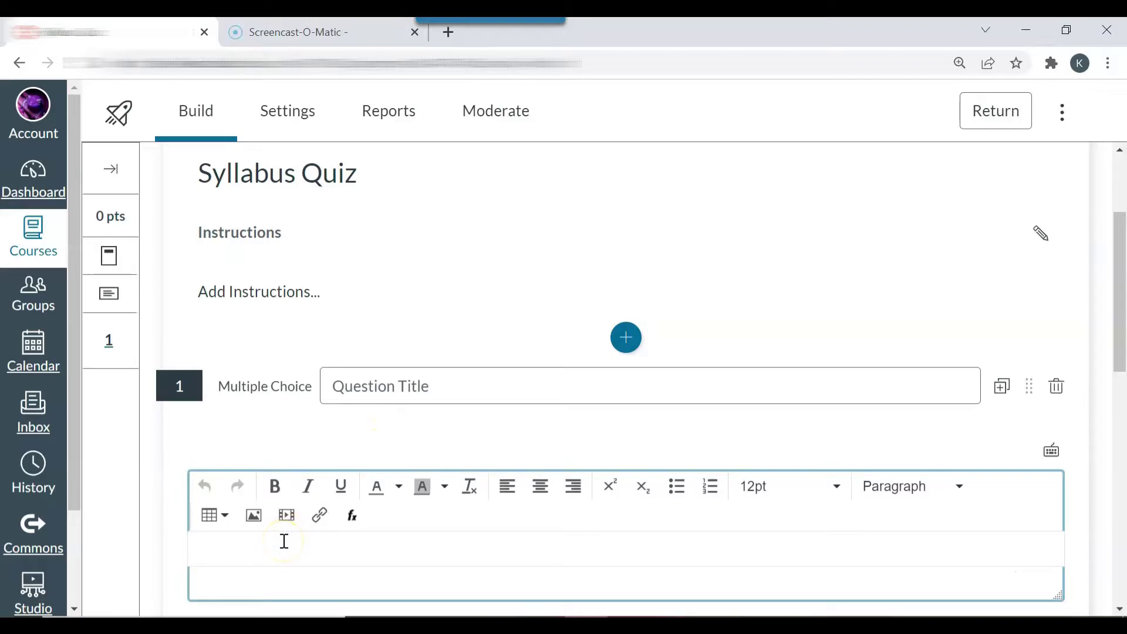
pyautogui.write('Which of the following are required for this course? a. The textbook. b. A computer with broadband internet connection. c. A laptop or a desktop. d. Google chrome e. All of the answer choices are correct.')
# Copy "The textbook." from the question stem into the first answer choice.
pyautogui.moveTo(1121, 288); pyautogui.dragTo(1121, 374)
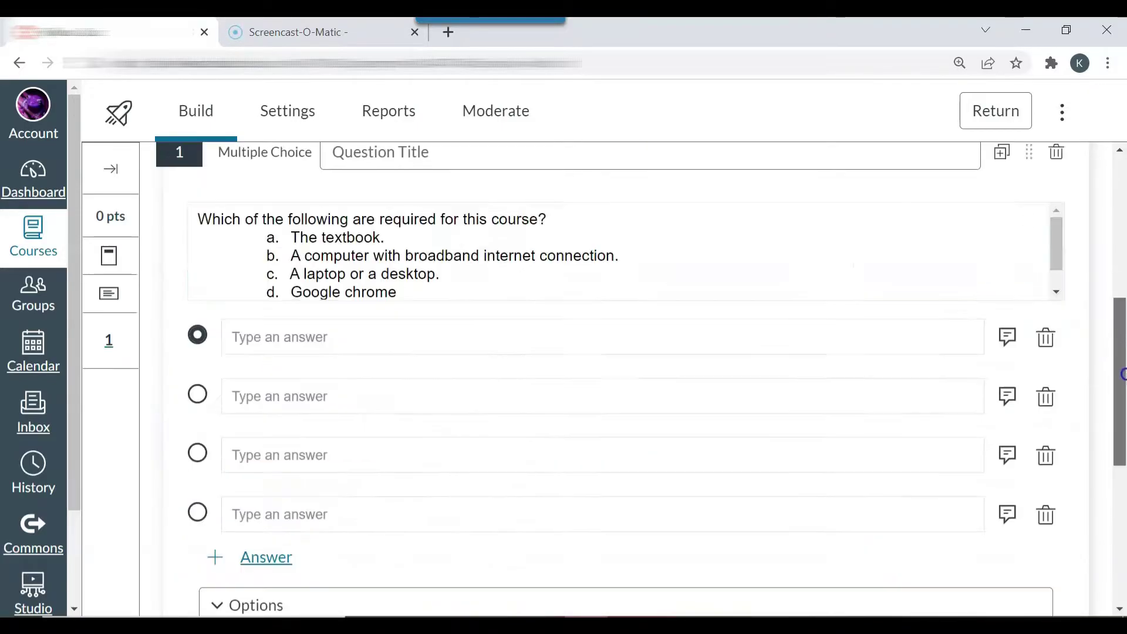
pyautogui.click(1056, 250)
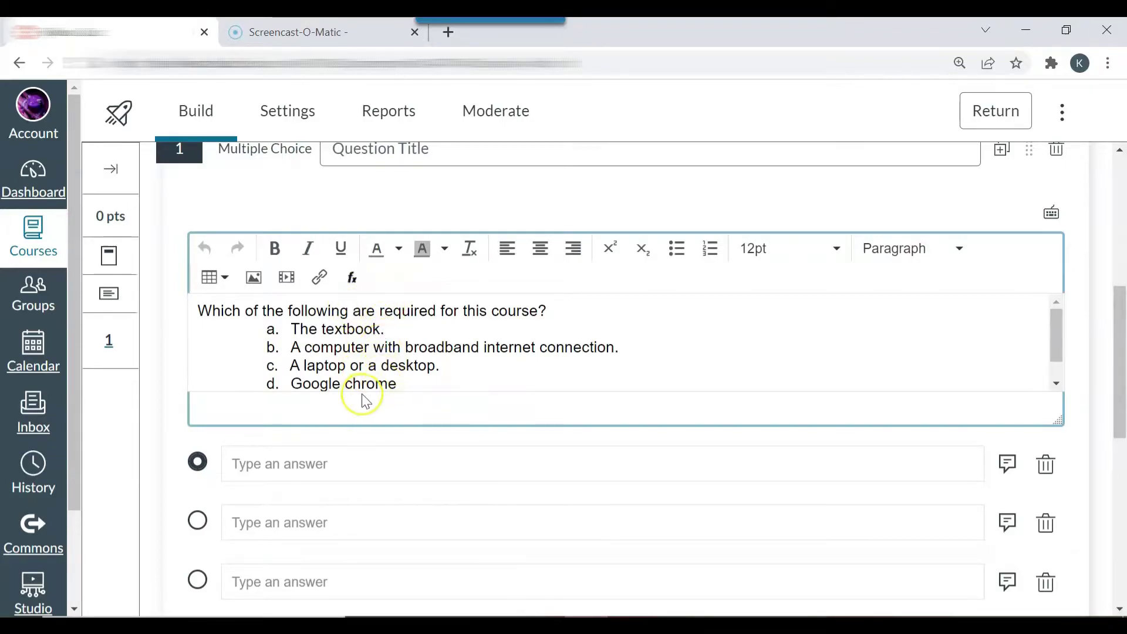
pyautogui.moveTo(385, 329); pyautogui.dragTo(297, 330)
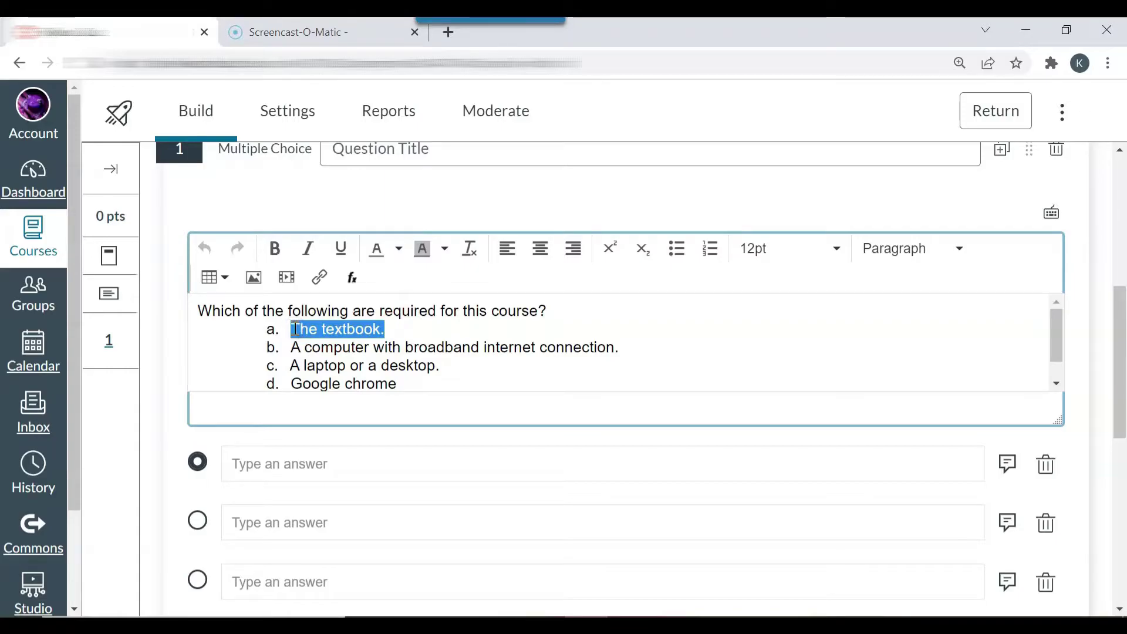
pyautogui.click(277, 463)
pyautogui.write('The textbook.')
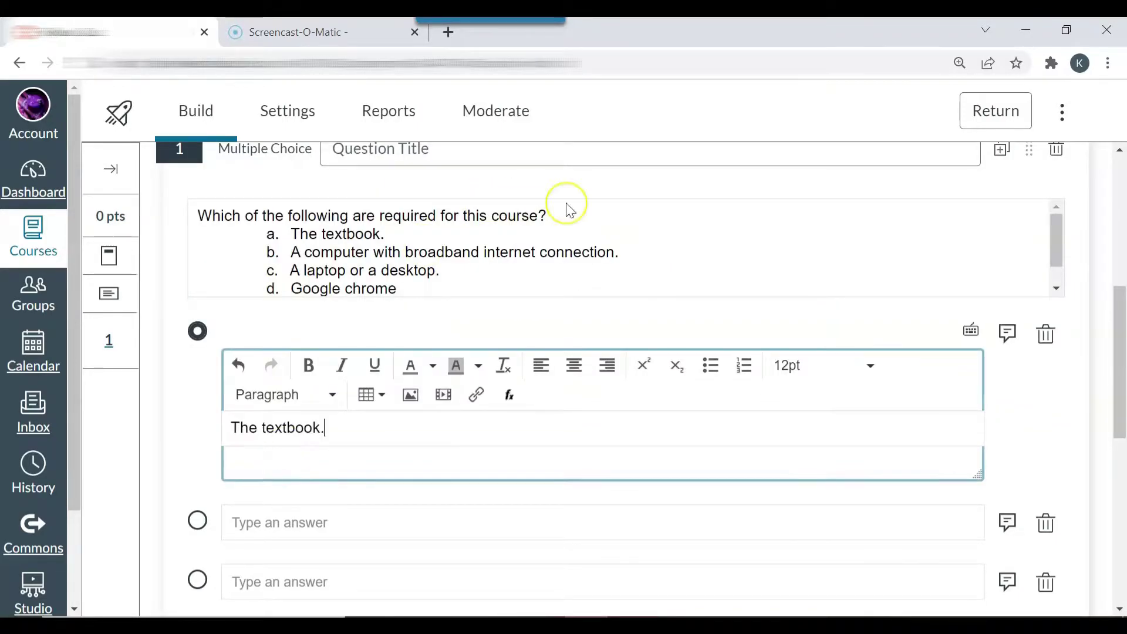
# Copy "A computer with broadband internet connection." from the question stem into the second answer choice.
pyautogui.click(635, 251)
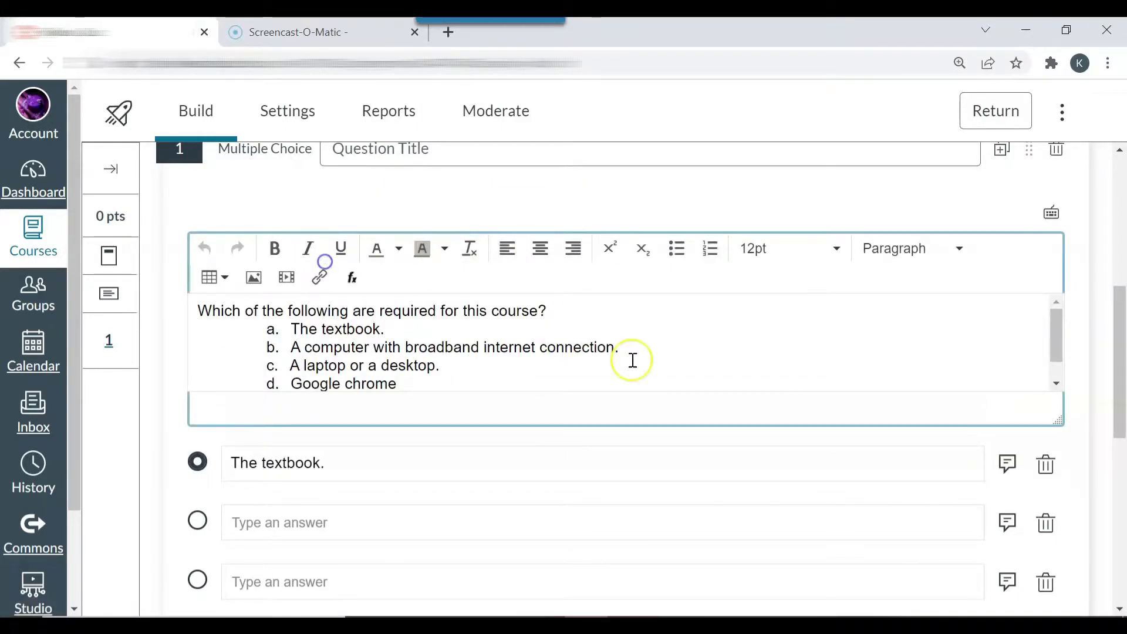
pyautogui.moveTo(624, 347); pyautogui.dragTo(311, 347)
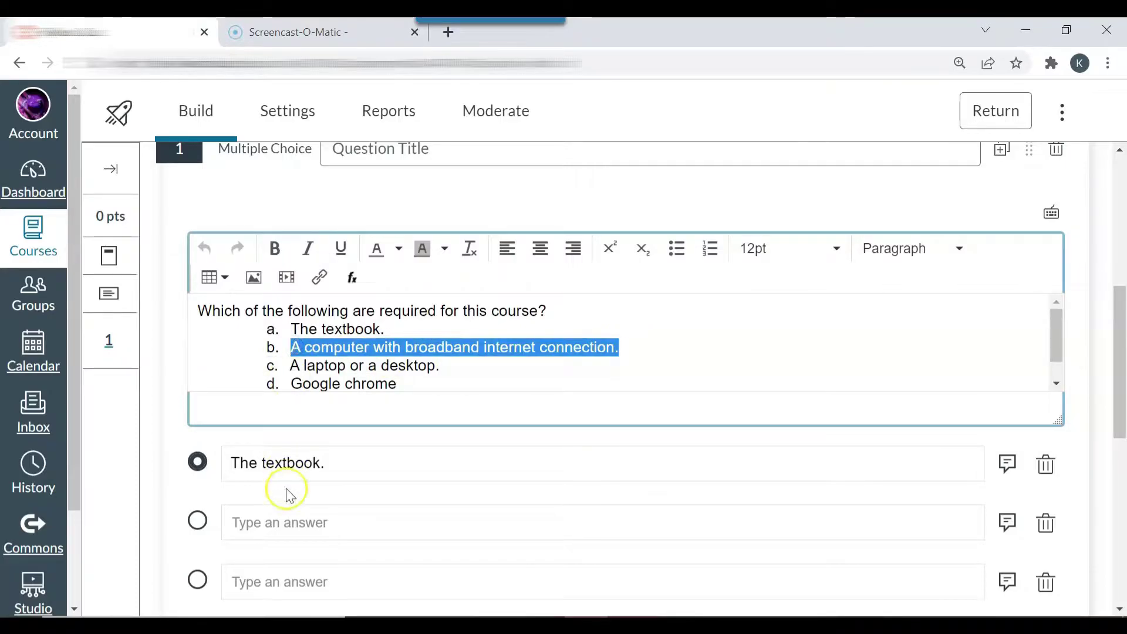
pyautogui.click(283, 521)
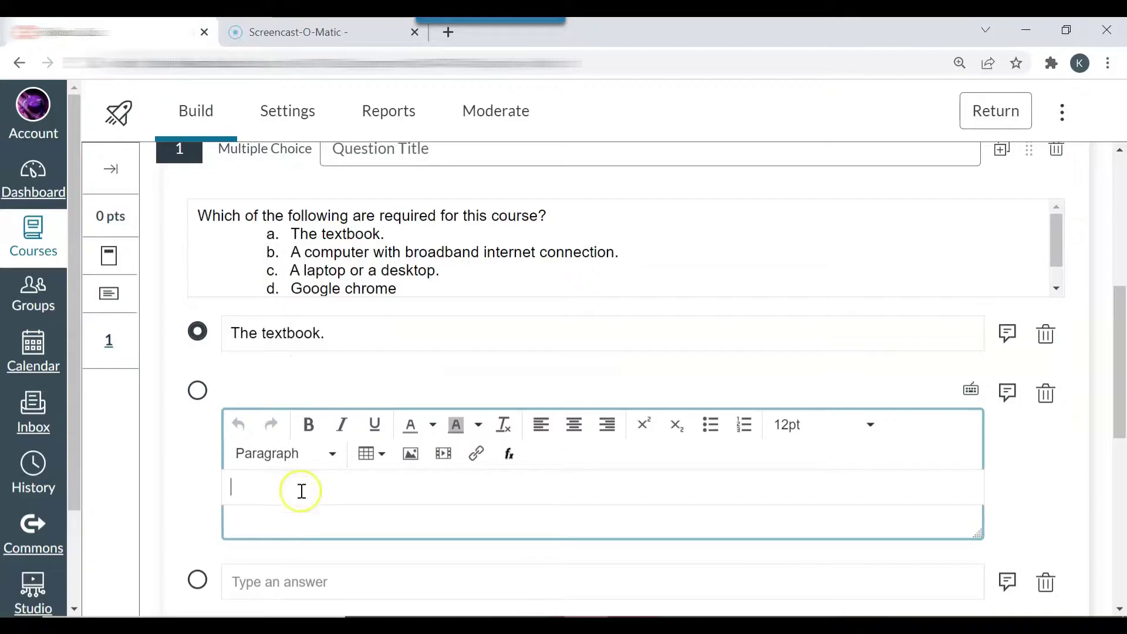
pyautogui.write('A computer with broadband internet connection.')
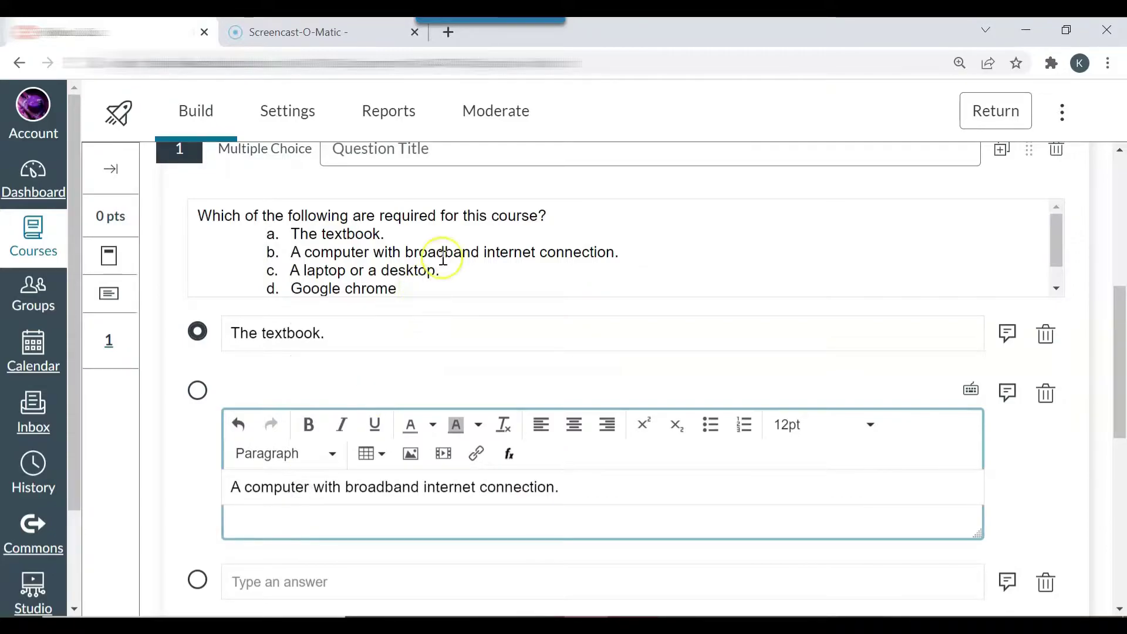
# Copy "A laptop or a desktop." from the question stem into the third answer choice.
pyautogui.click(448, 269)
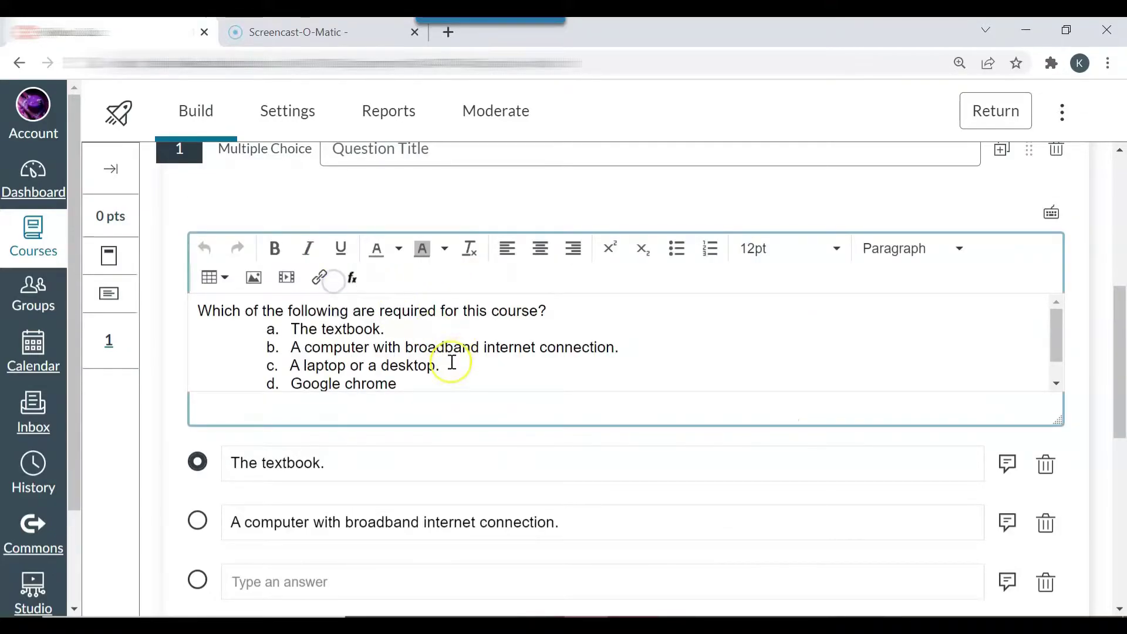
pyautogui.moveTo(449, 365); pyautogui.dragTo(295, 368)
pyautogui.hotkey('ctrl', 'c')
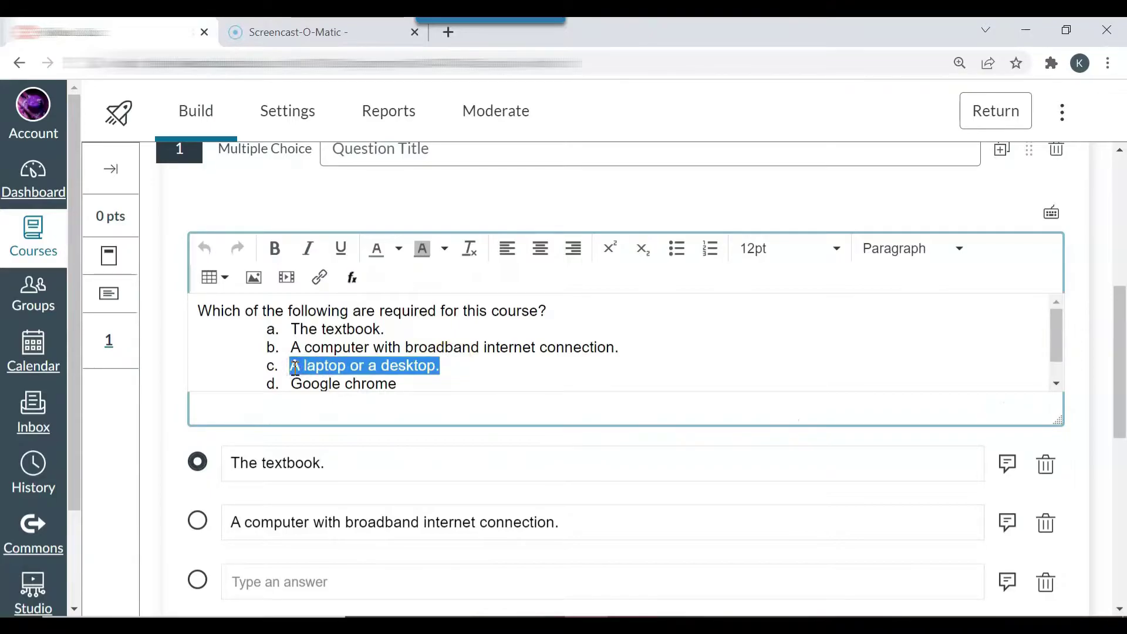
pyautogui.scroll(-4, 295, 368)
pyautogui.click(308, 338)
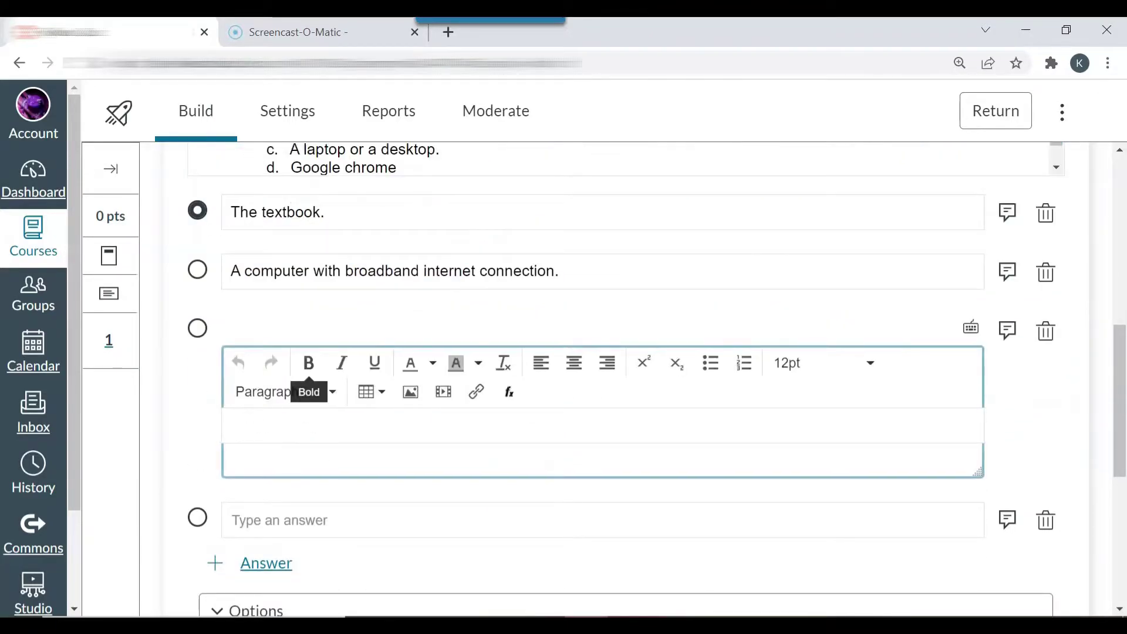
pyautogui.hotkey('ctrl', 'v')
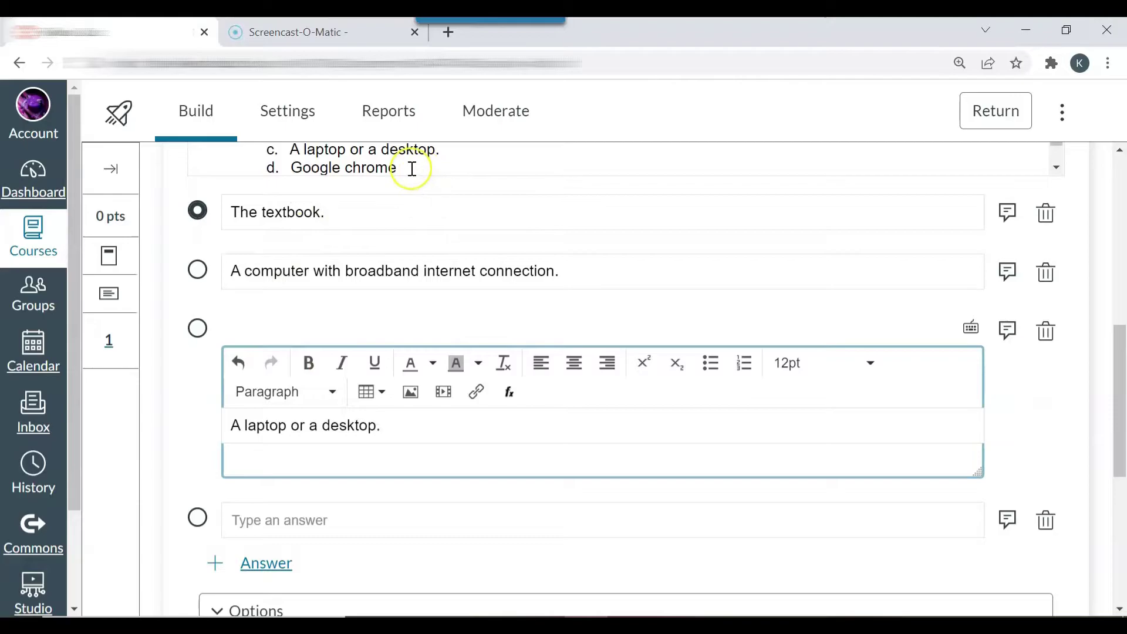
# Copy "Google chrome" from the question stem into the fourth answer choice.
pyautogui.scroll(2, 412, 169)
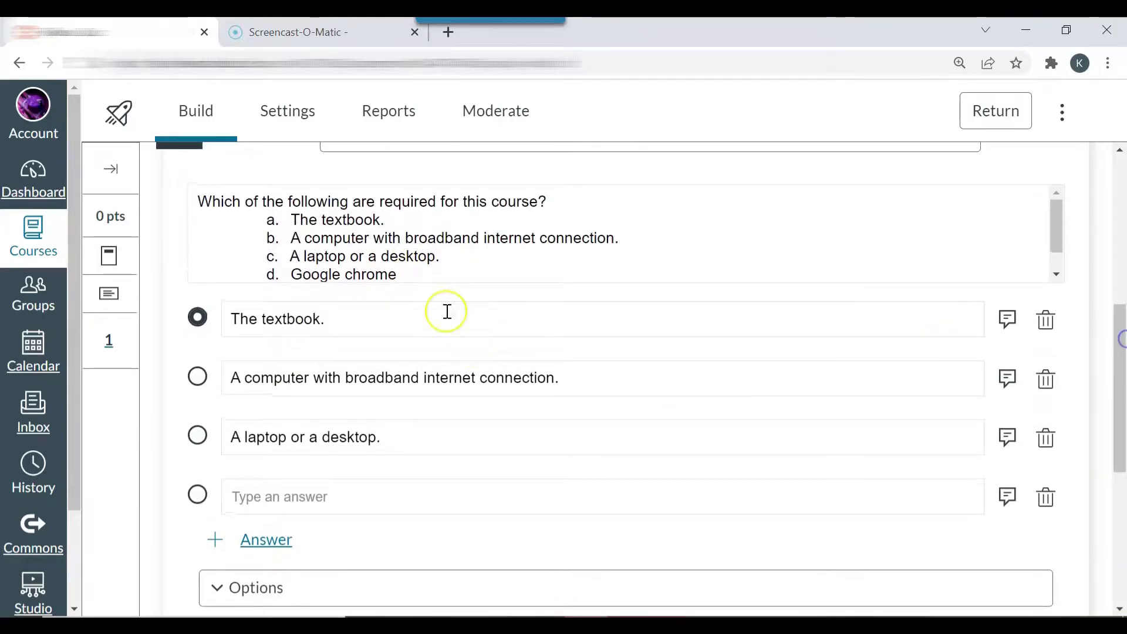
pyautogui.click(399, 266)
pyautogui.moveTo(417, 370)
pyautogui.mouseDown()
pyautogui.moveTo(295, 369)
pyautogui.moveTo(297, 333)
pyautogui.mouseUp()
pyautogui.hotkey('ctrl', 'c')
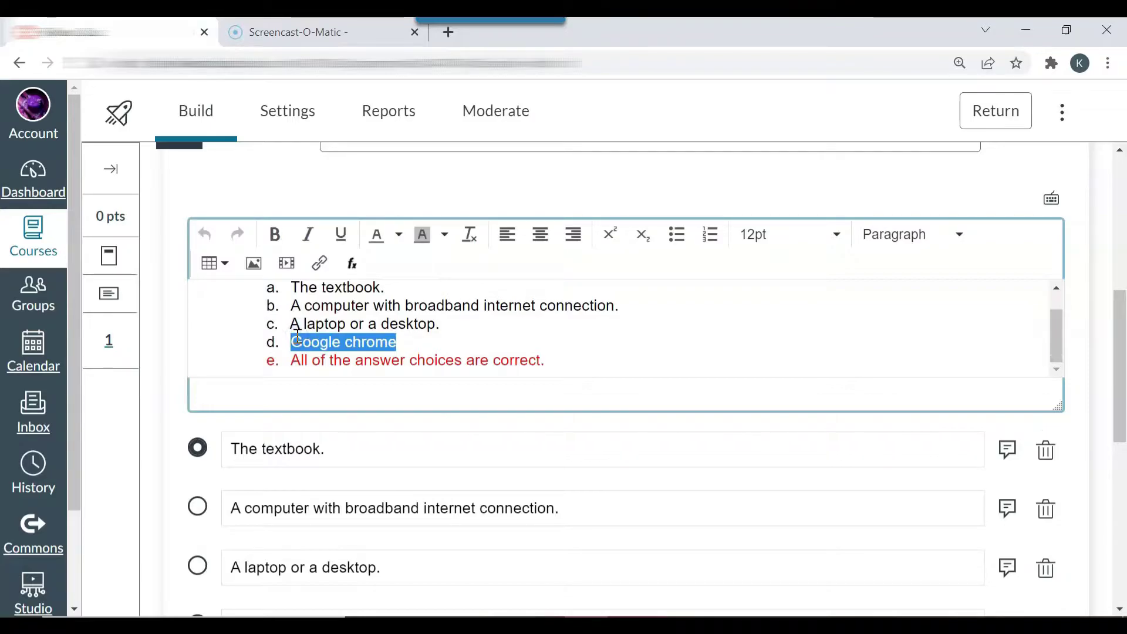
pyautogui.scroll(-5, 298, 335)
pyautogui.click(305, 355)
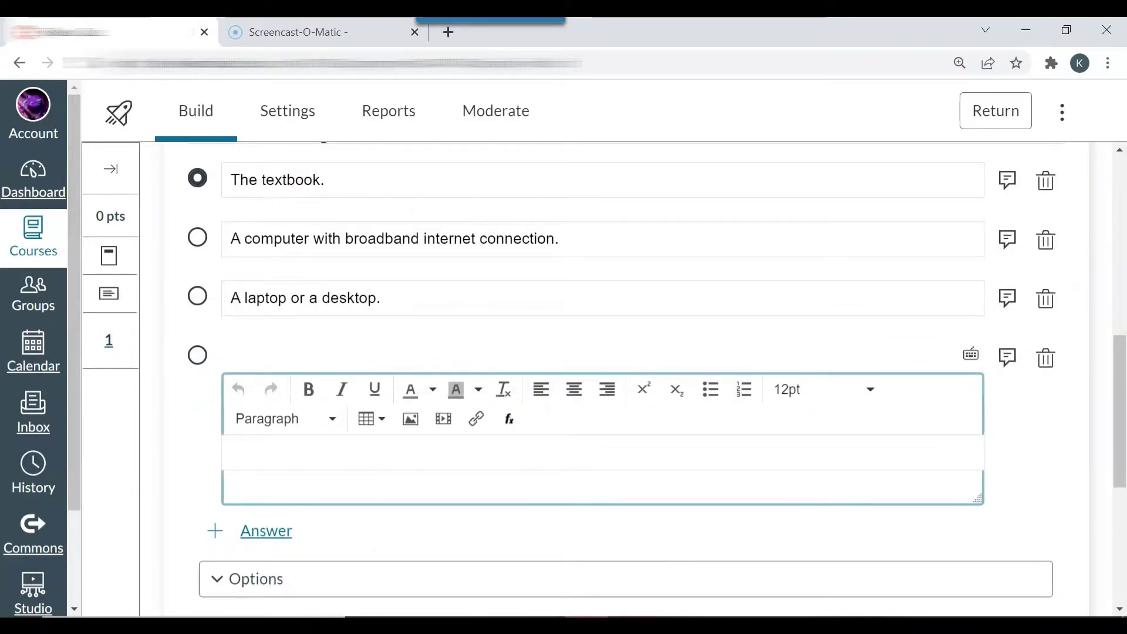
pyautogui.hotkey('ctrl', 'v')
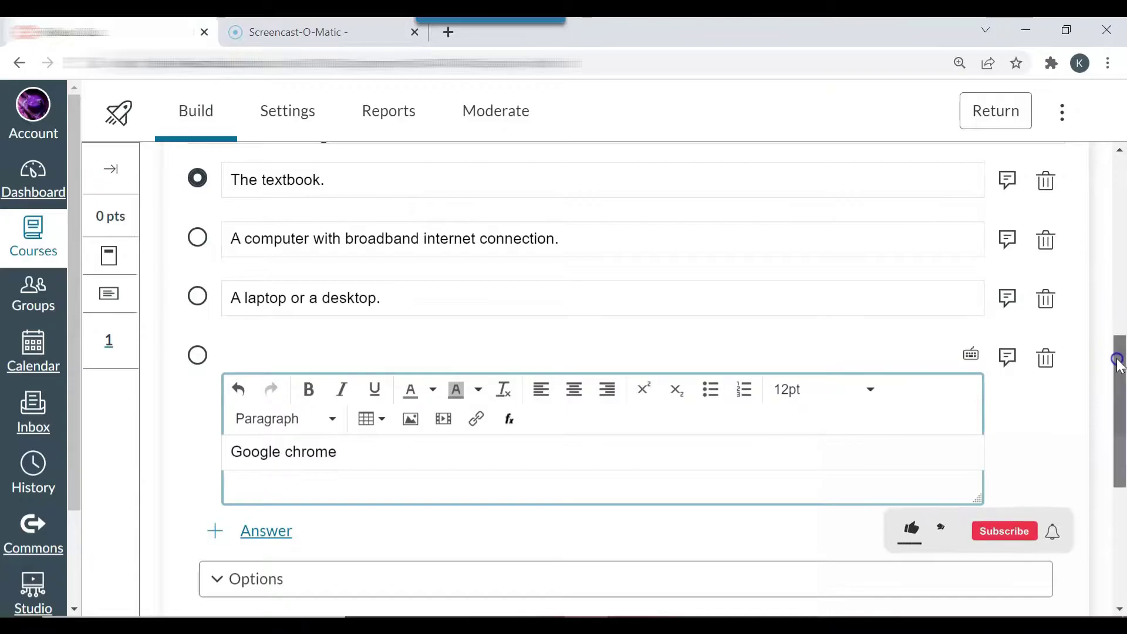
# Add a fifth answer choice reading "All of the answer choices are correct.".
pyautogui.moveTo(1118, 364); pyautogui.dragTo(1112, 291)
pyautogui.click(1055, 304)
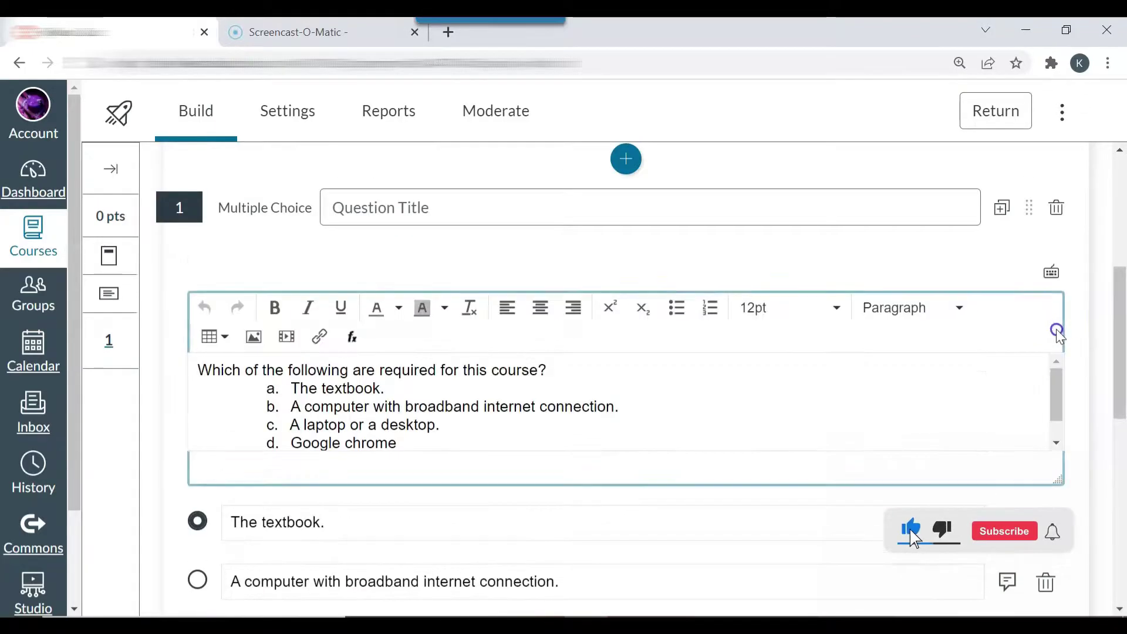
pyautogui.write('All of the answer choices are correct.')
pyautogui.click(536, 433)
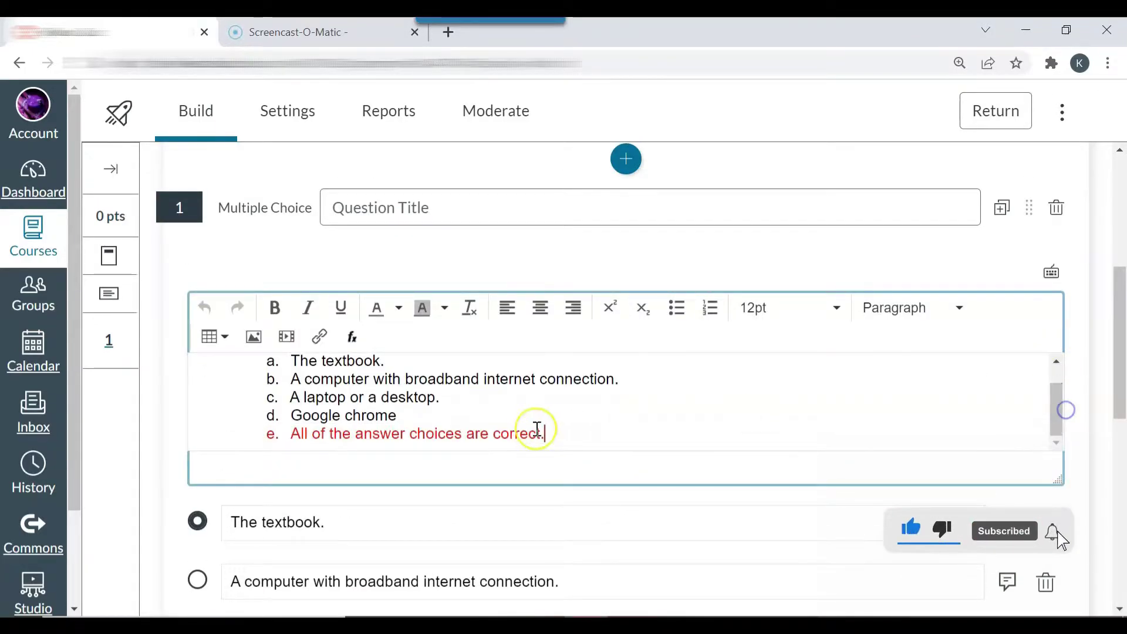
pyautogui.moveTo(576, 433); pyautogui.dragTo(291, 433)
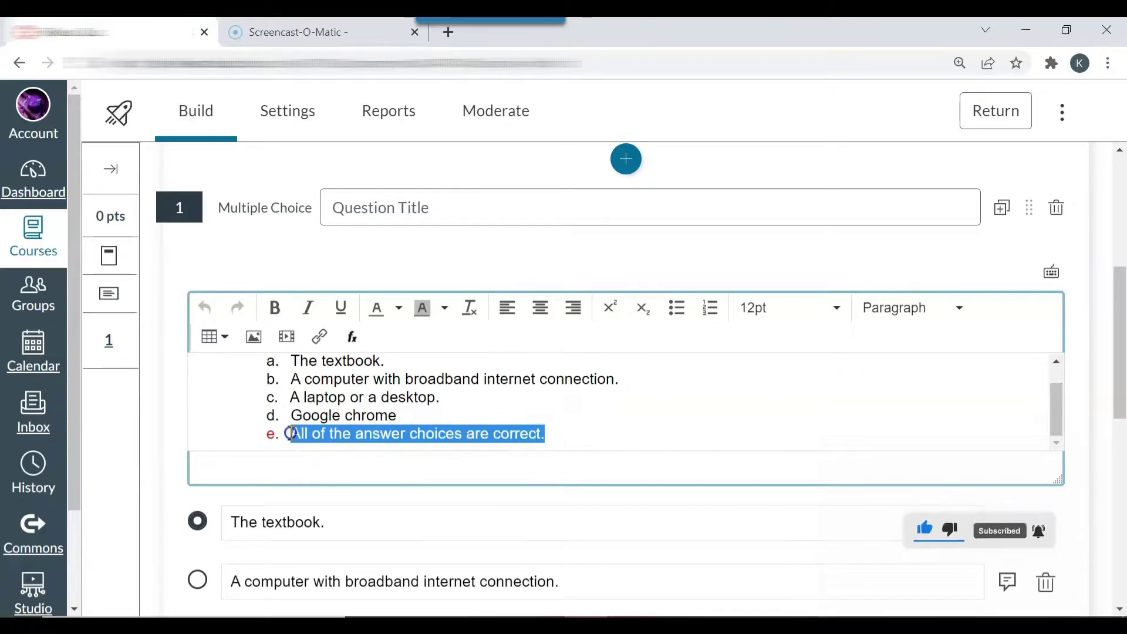
pyautogui.scroll(-5, 292, 433)
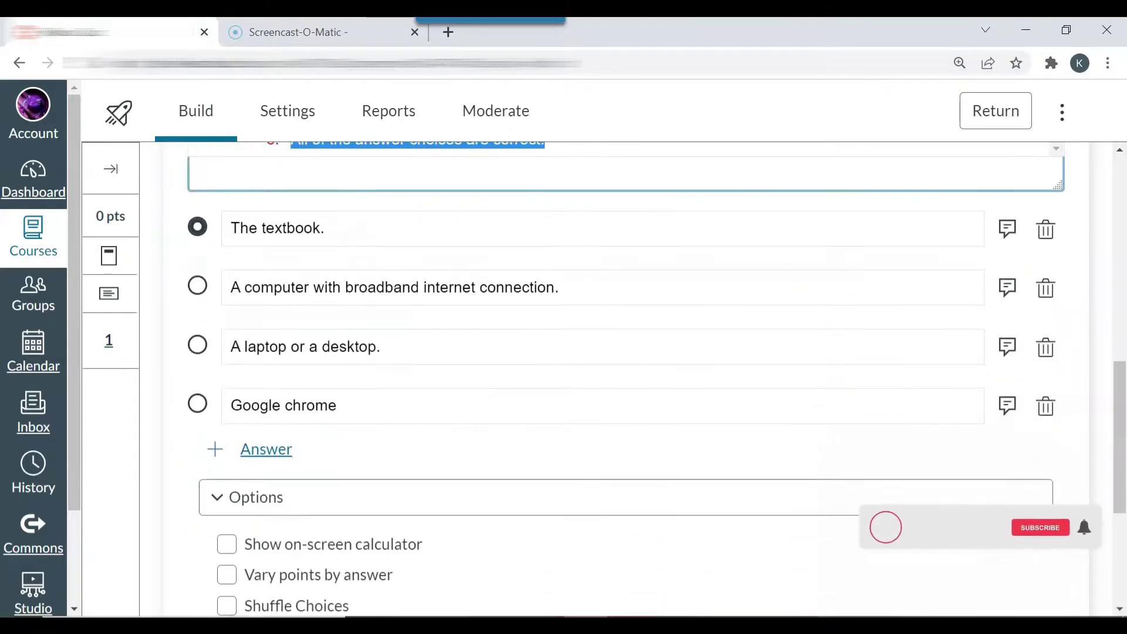
pyautogui.click(217, 452)
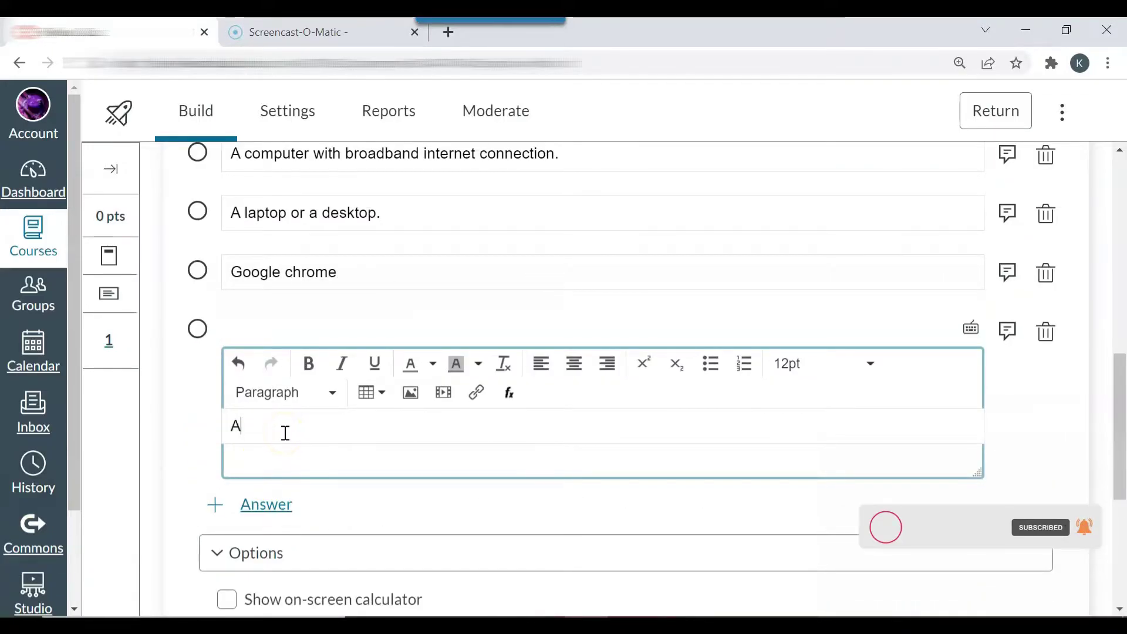
pyautogui.write('All of the')
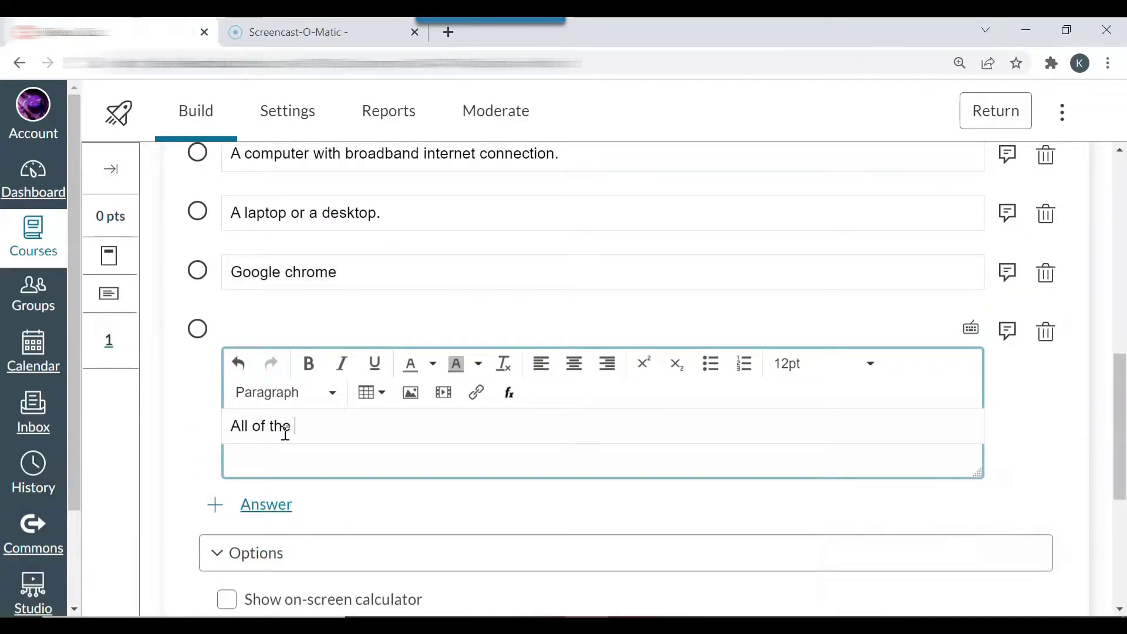
pyautogui.write(' answer choices are correct')
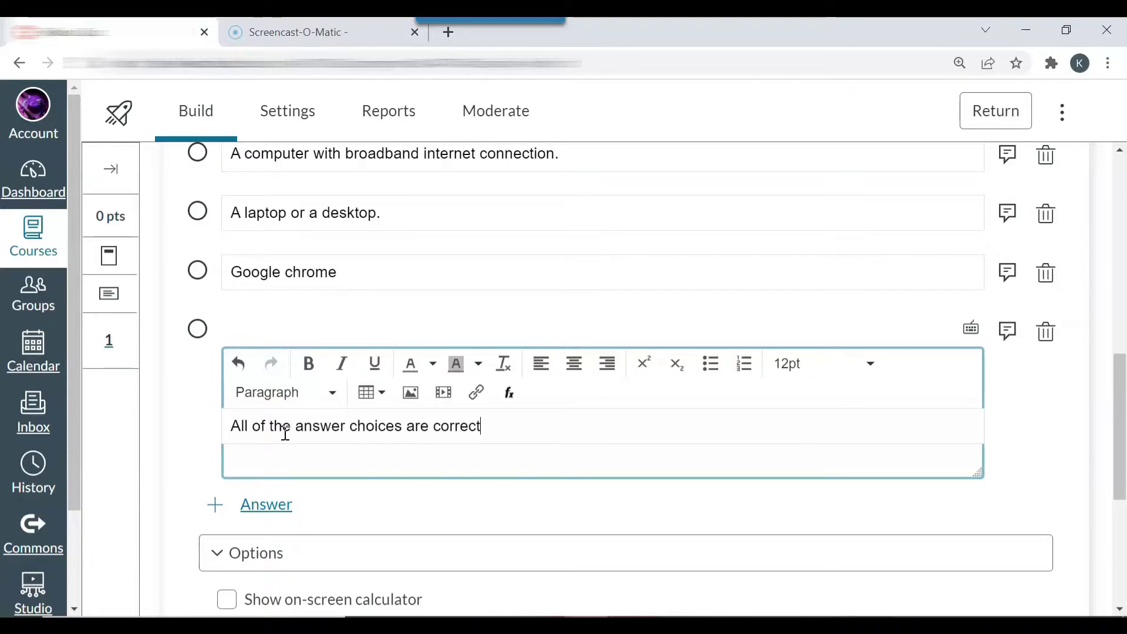
pyautogui.write('.')
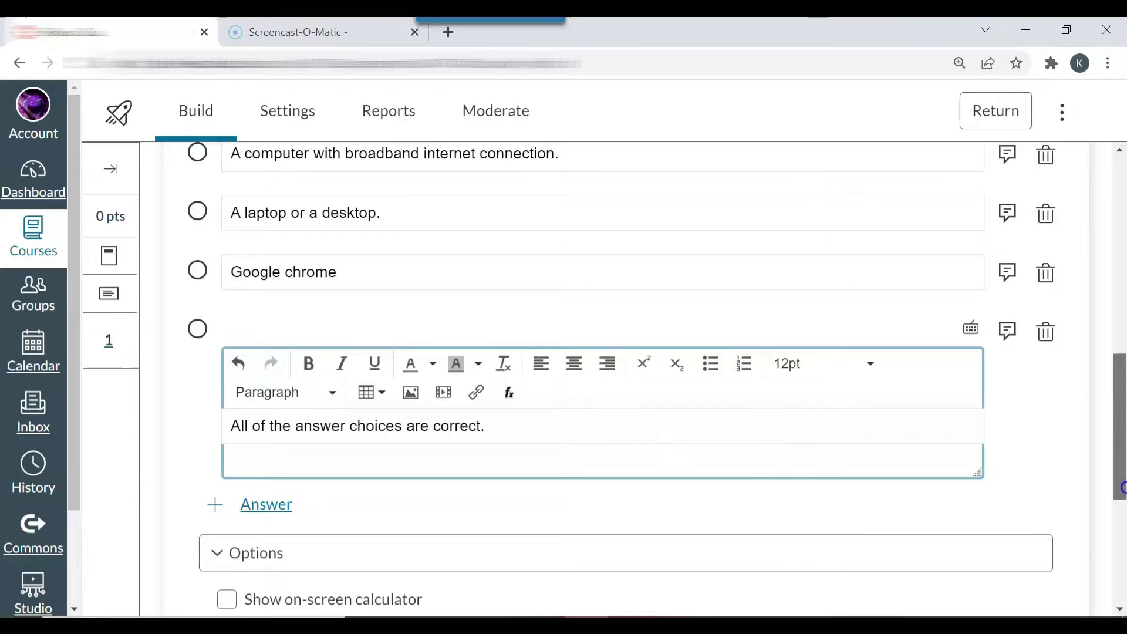
# Delete the lettered answer list and the leftover blank line from the stem, keeping only "Which of the following are required for this course?".
pyautogui.moveTo(1120, 458); pyautogui.dragTo(1122, 407)
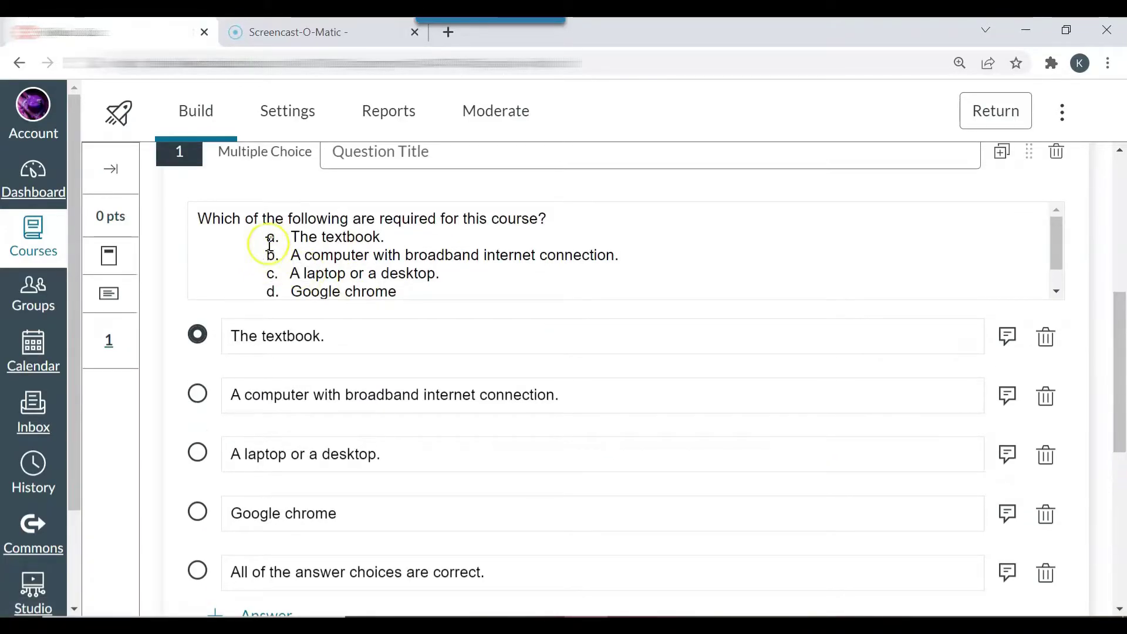
pyautogui.click(269, 254)
pyautogui.moveTo(264, 332); pyautogui.dragTo(554, 376)
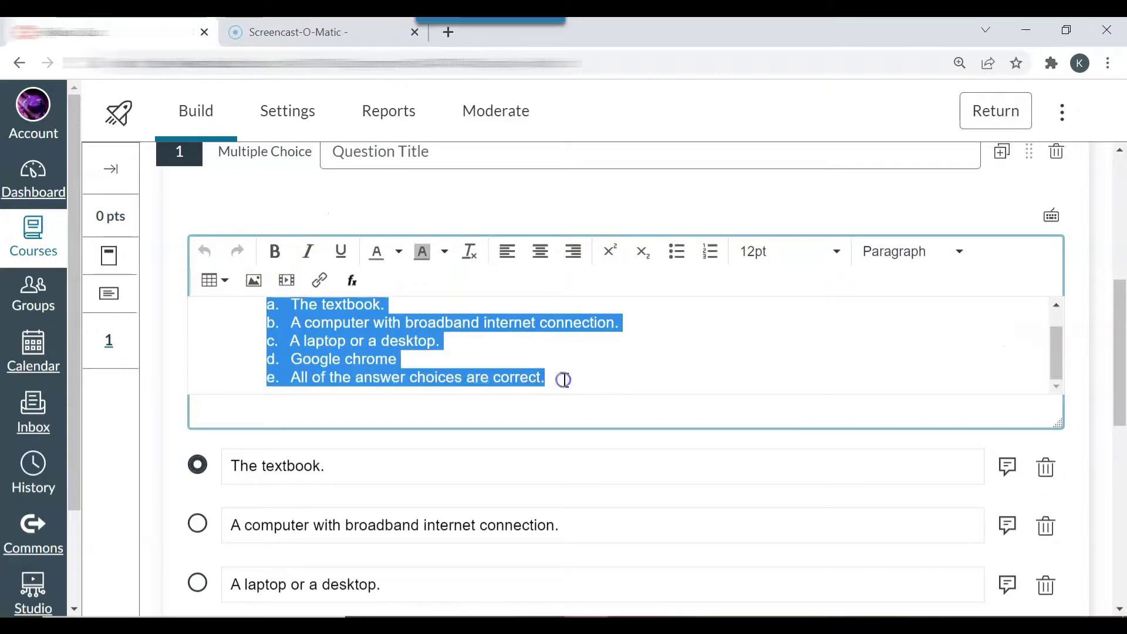
pyautogui.press('BackSpace')
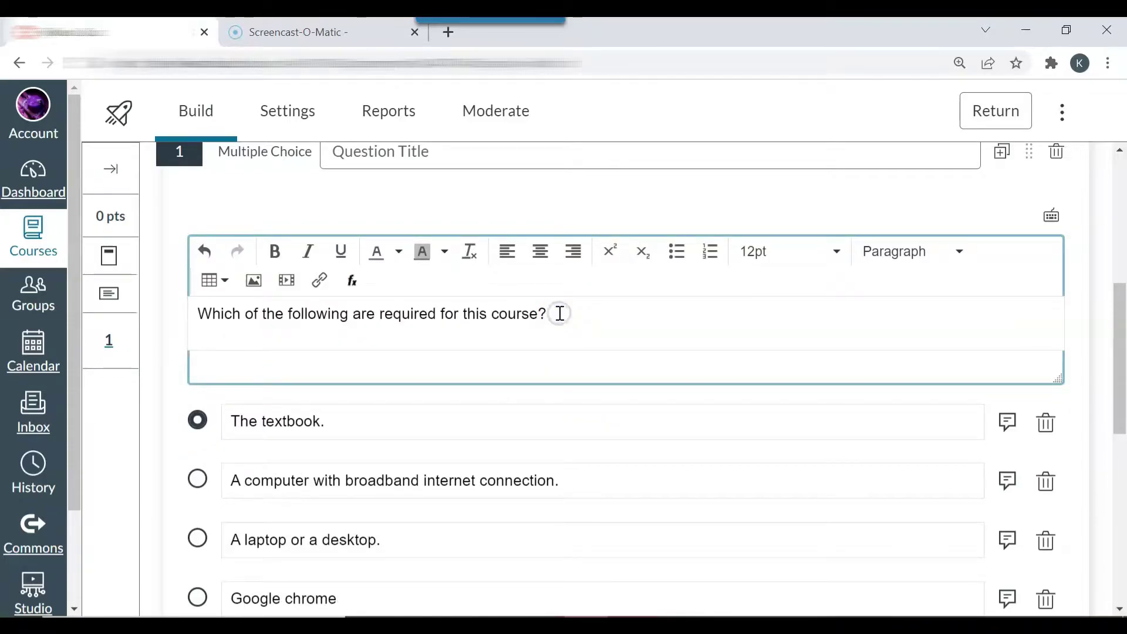
pyautogui.press('Delete')
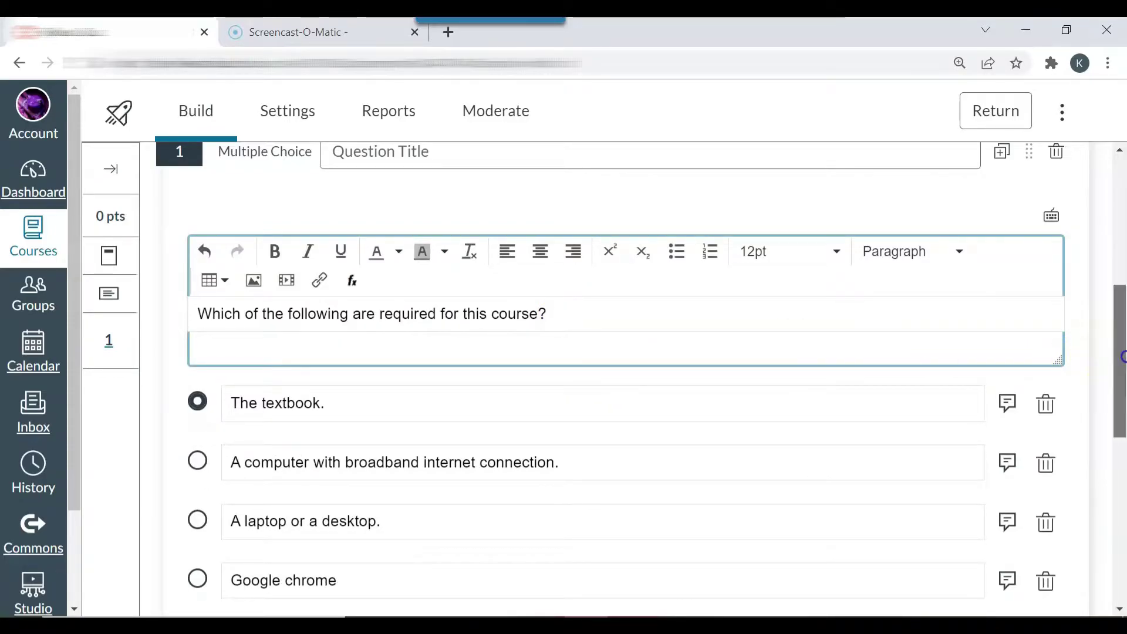
# Mark "All of the answer choices are correct." as the correct answer and review the question's options.
pyautogui.click(1122, 366)
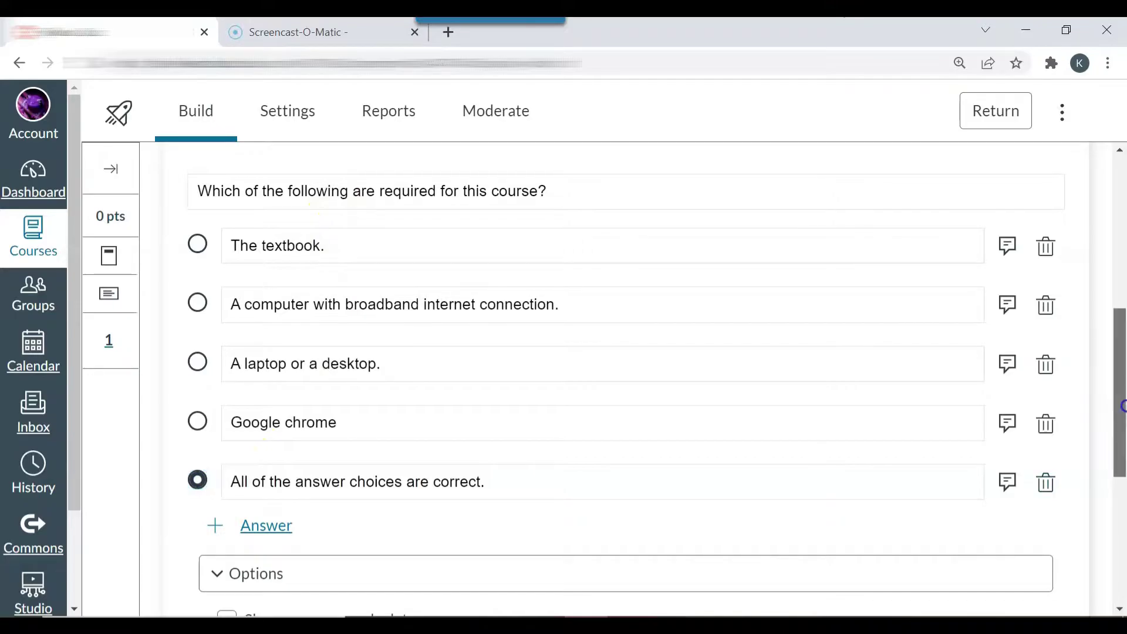
pyautogui.scroll(-4, 1122, 490)
pyautogui.scroll(-1, 1122, 490)
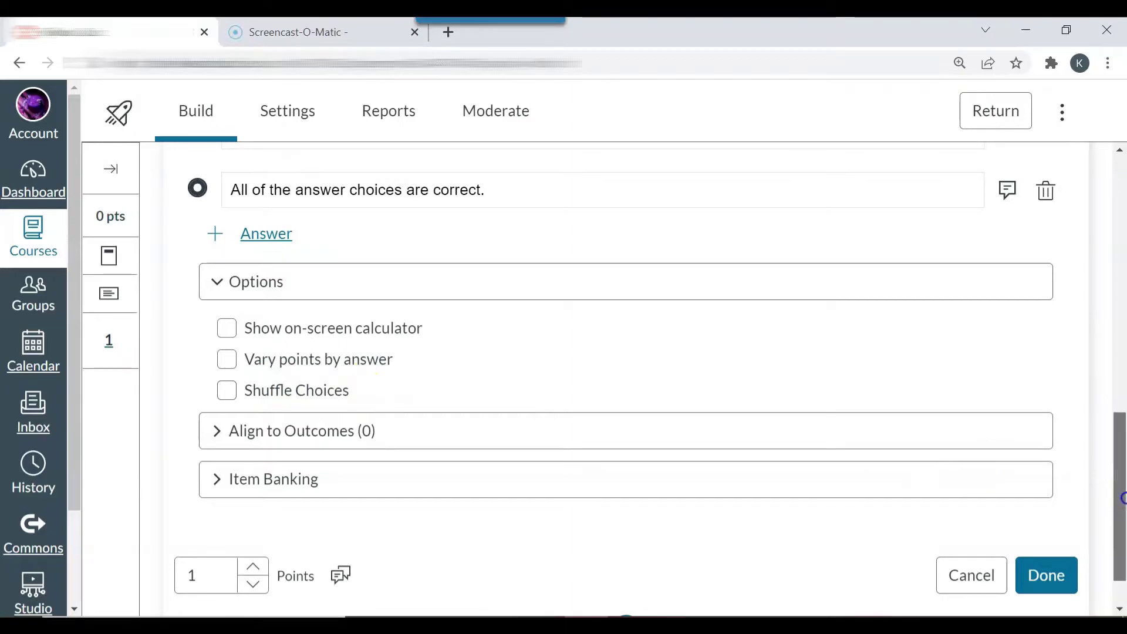
pyautogui.scroll(3, 1121, 430)
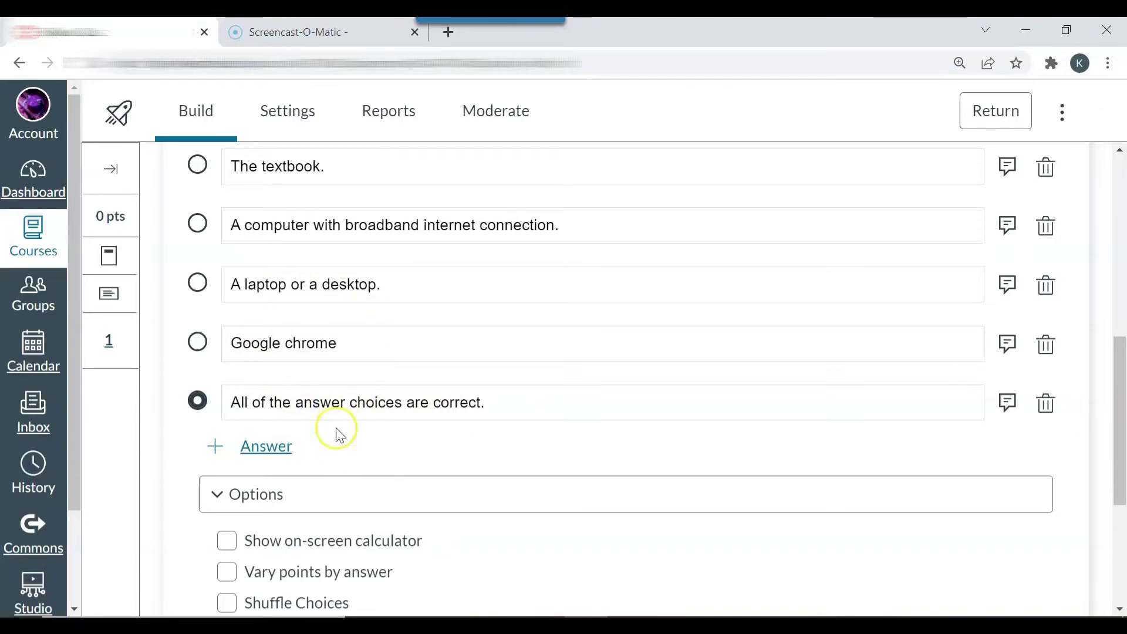
# Set the question's point value to 0.5.
pyautogui.moveTo(1116, 389); pyautogui.dragTo(1122, 482)
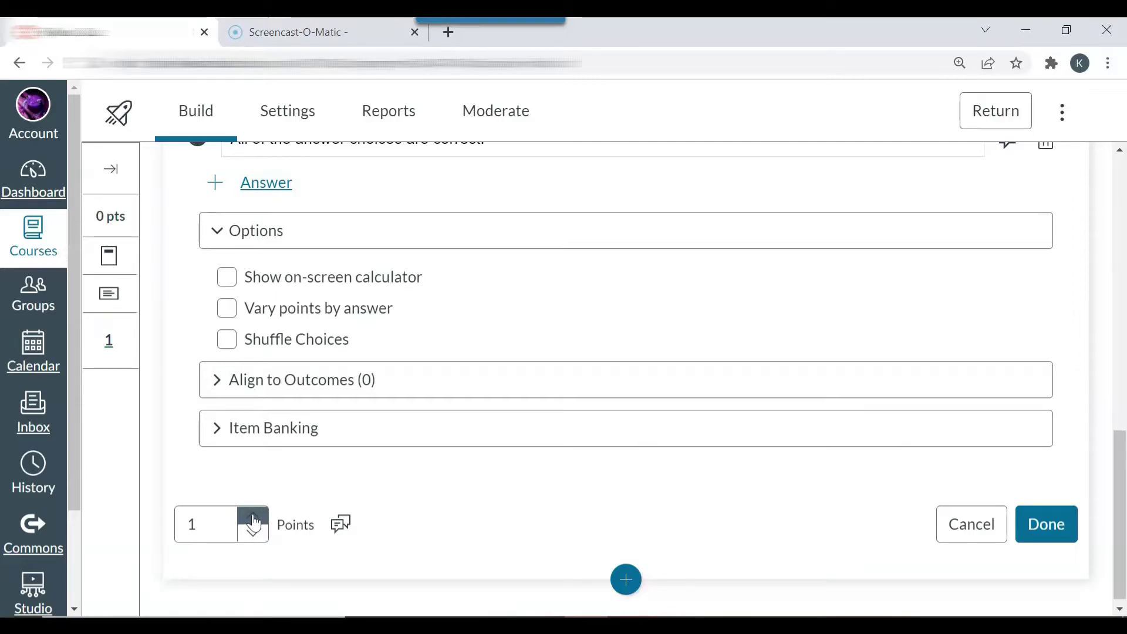
pyautogui.click(222, 523)
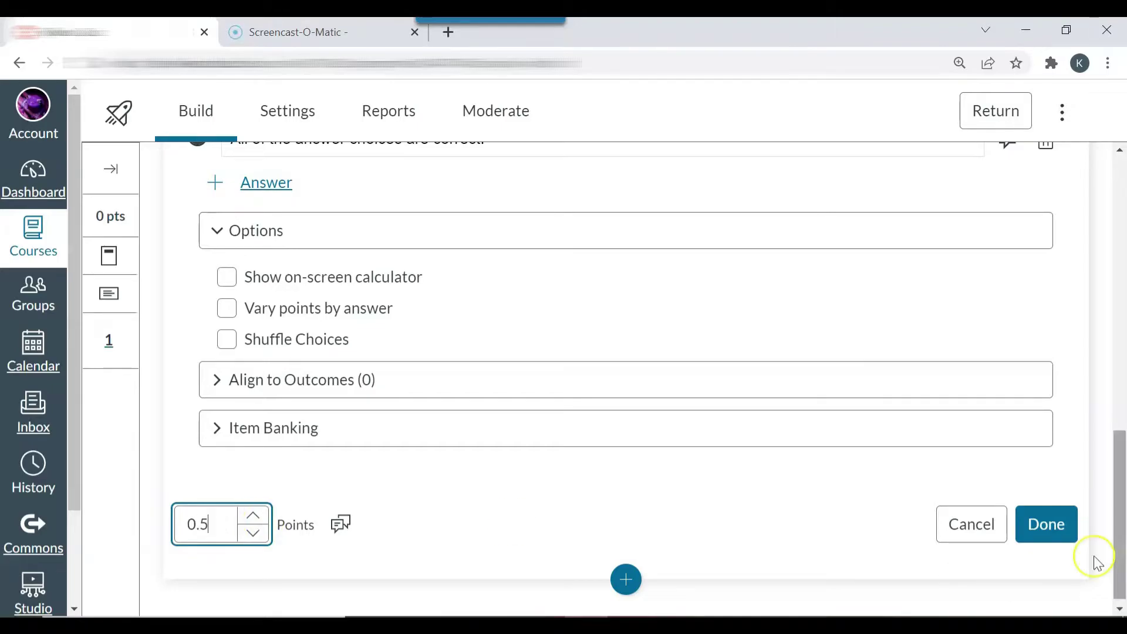
pyautogui.scroll(-1, 1118, 553)
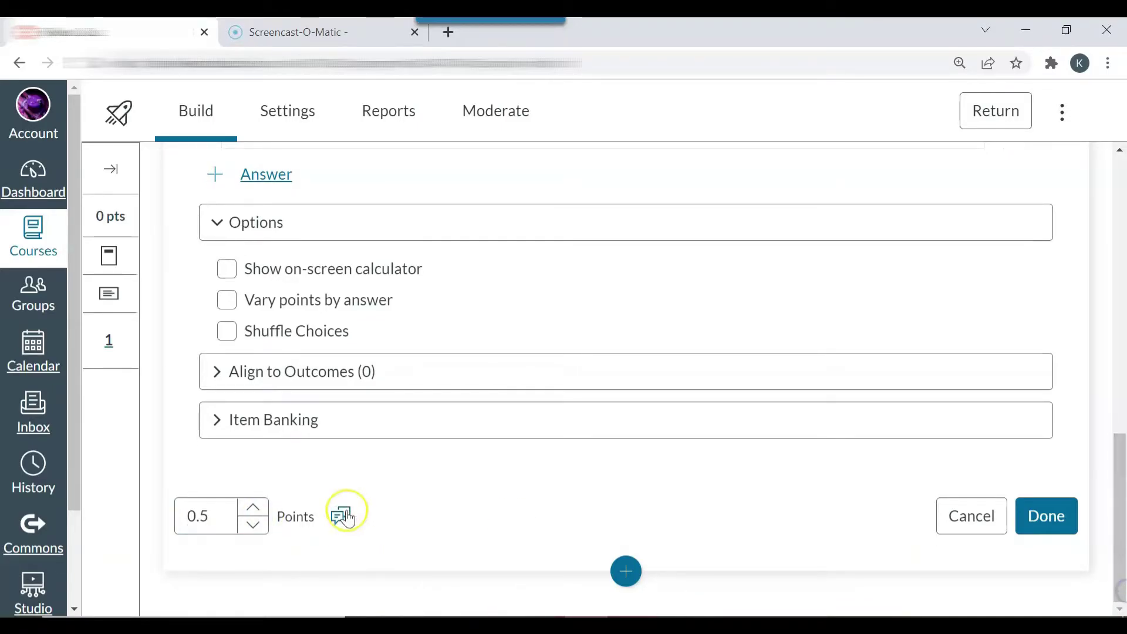
# Examine the student feedback fields for correct and incorrect answers, and leave without adding feedback.
pyautogui.click(340, 516)
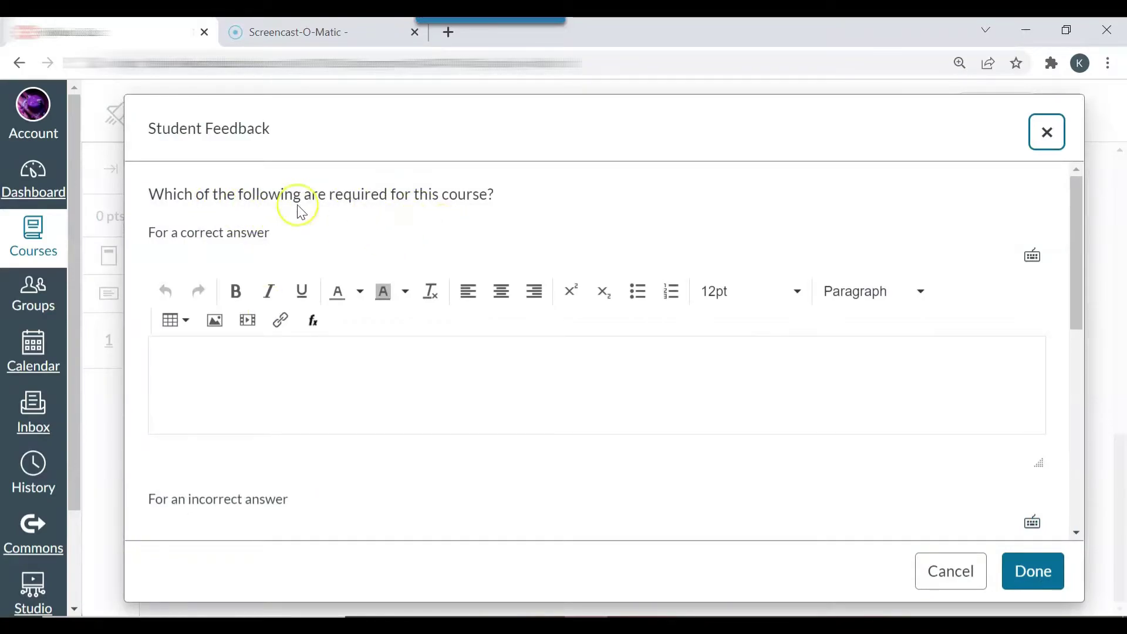
pyautogui.moveTo(1076, 227); pyautogui.dragTo(1118, 431)
pyautogui.click(941, 573)
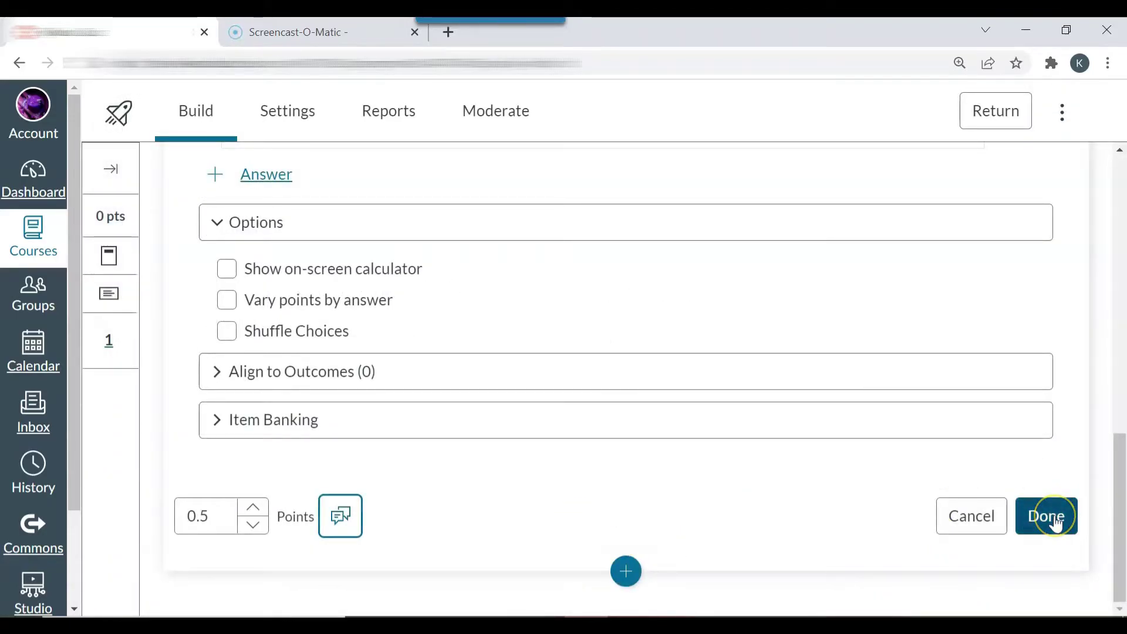
# Save the multiple-choice question and insert a True or False question below it.
pyautogui.click(1055, 522)
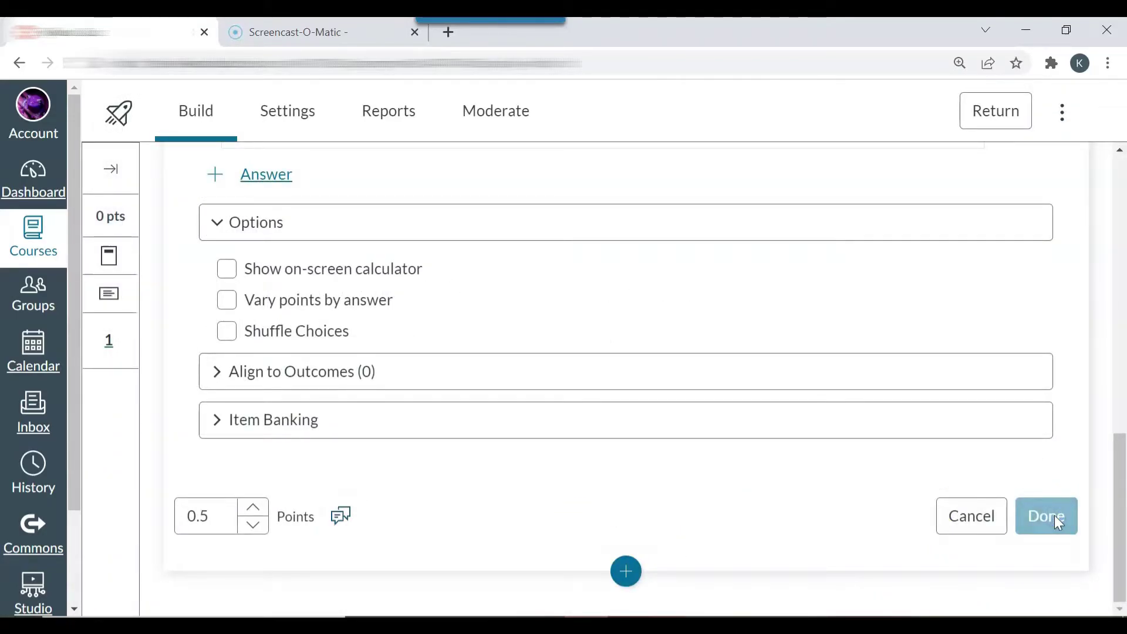
pyautogui.click(1121, 393)
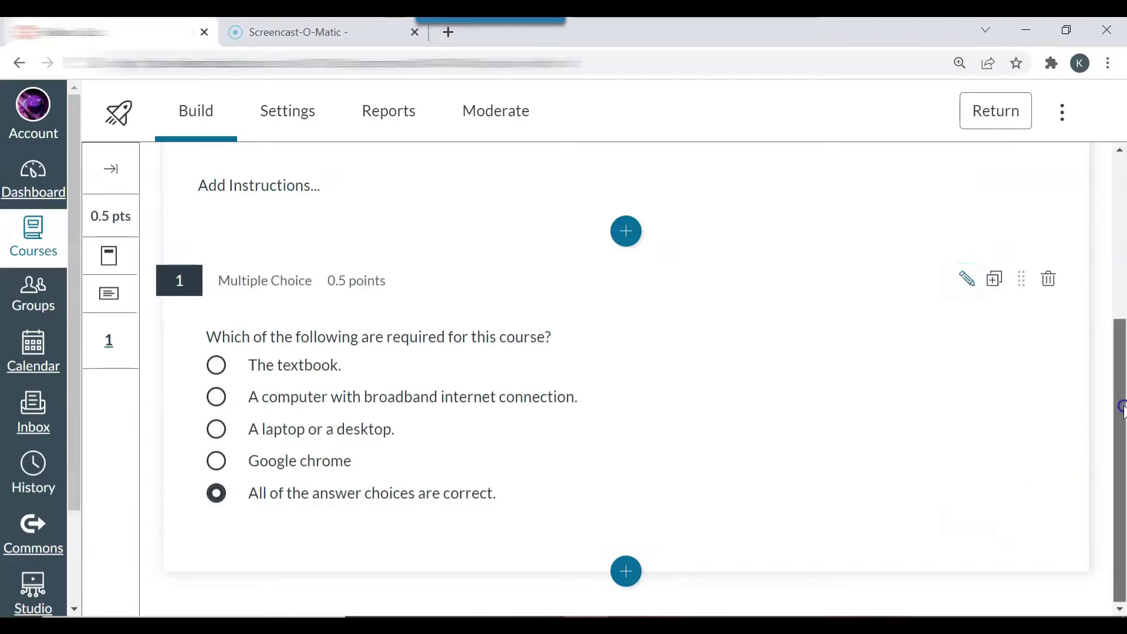
pyautogui.click(626, 572)
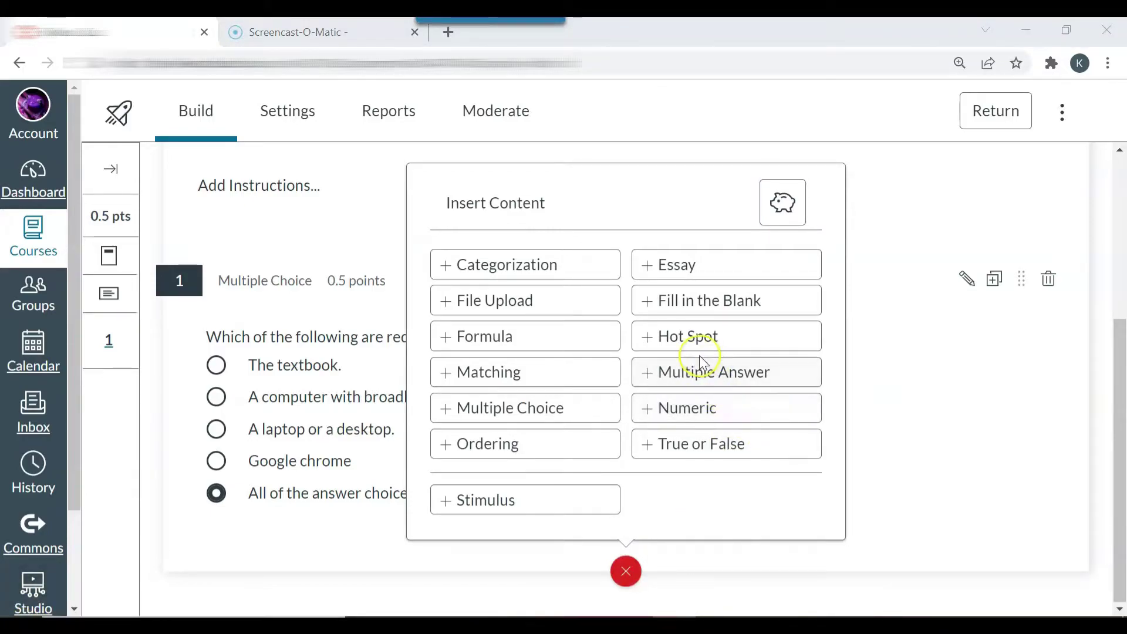
pyautogui.click(679, 447)
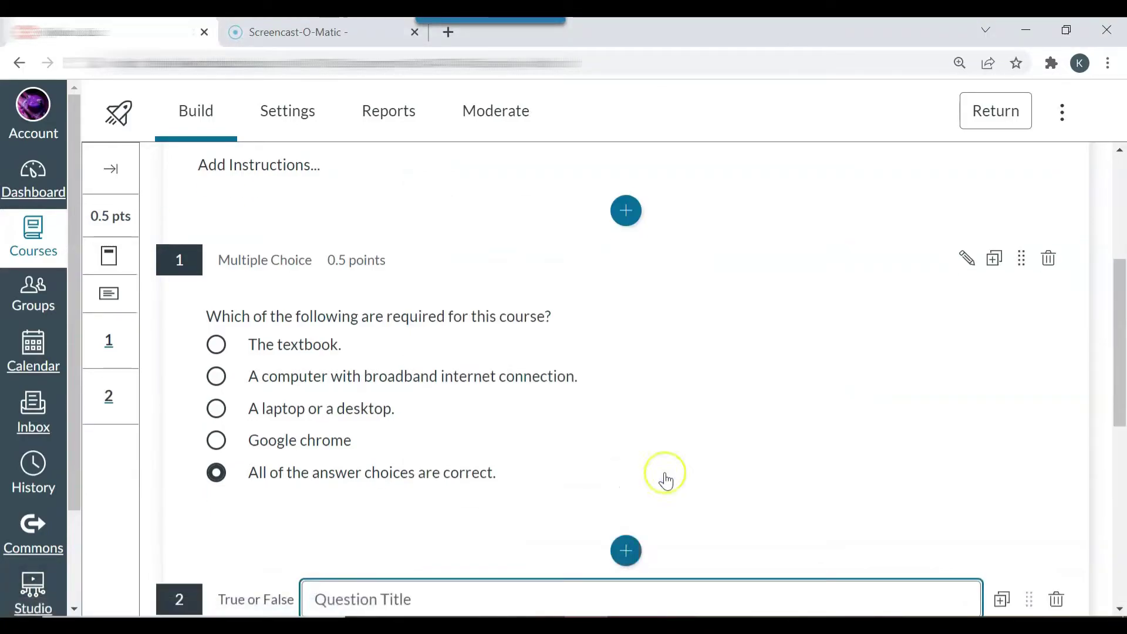
# Copy "You will have to participate in group assignments." from the Word document into the True or False question's stem in Canvas.
pyautogui.hotkey('alt', 'Tab')
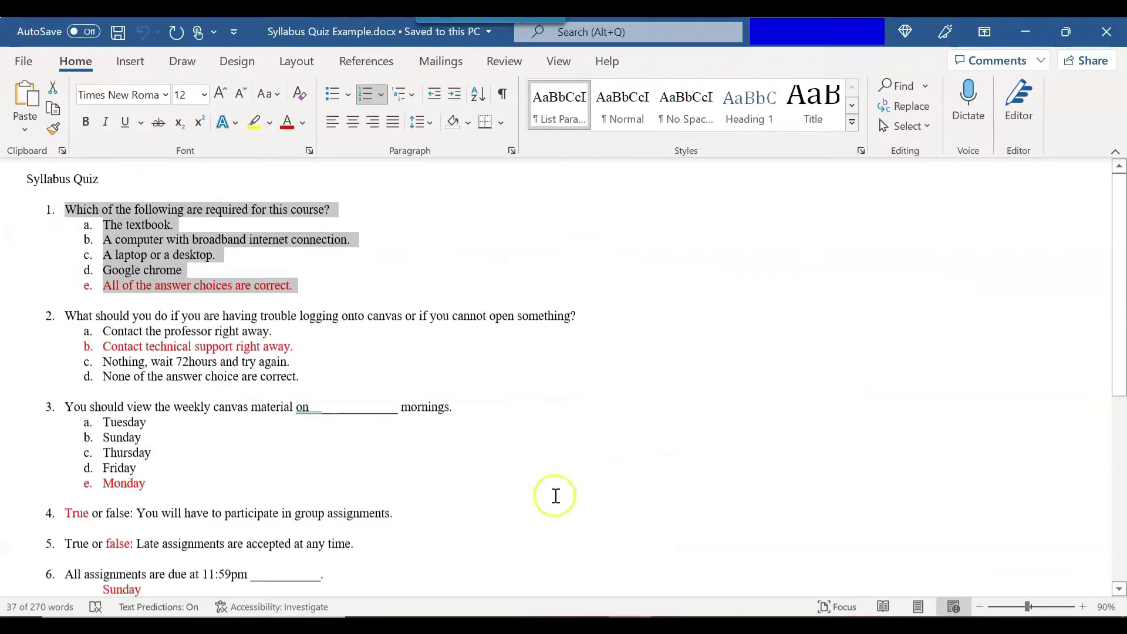
pyautogui.moveTo(428, 509); pyautogui.dragTo(144, 514)
pyautogui.hotkey('ctrl', 'c')
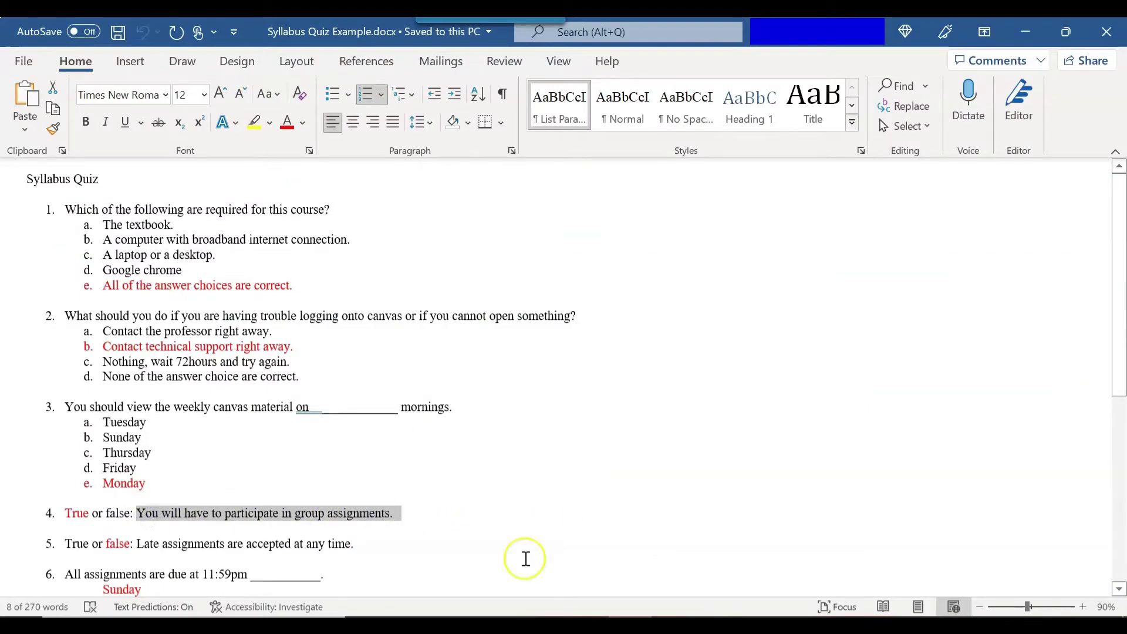
pyautogui.hotkey('alt', 'Tab')
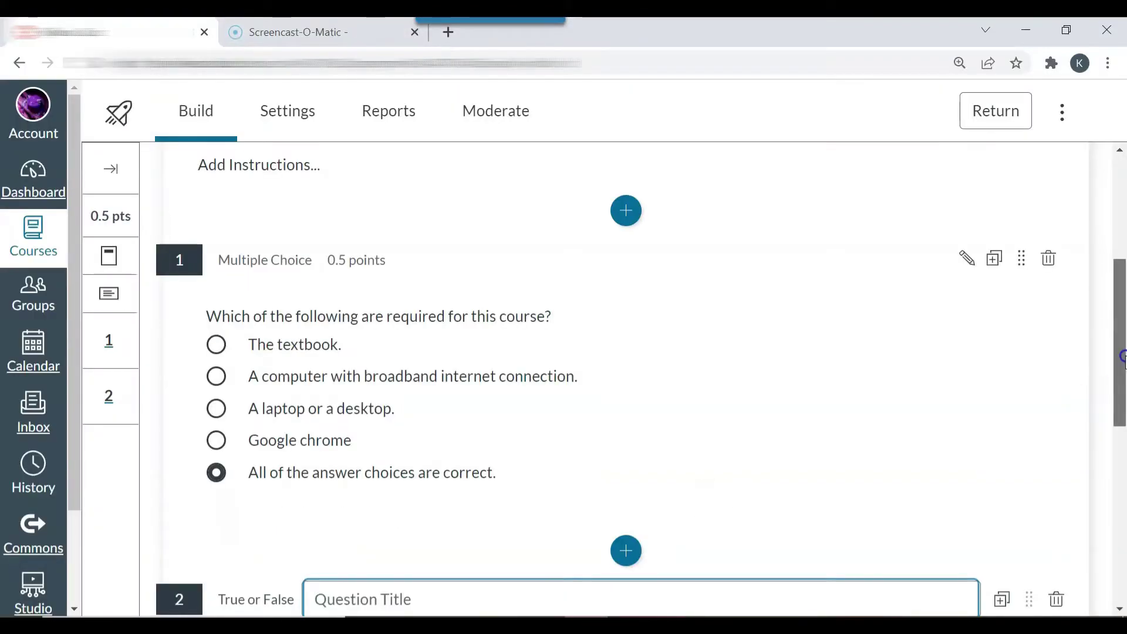
pyautogui.scroll(-3, 1122, 360)
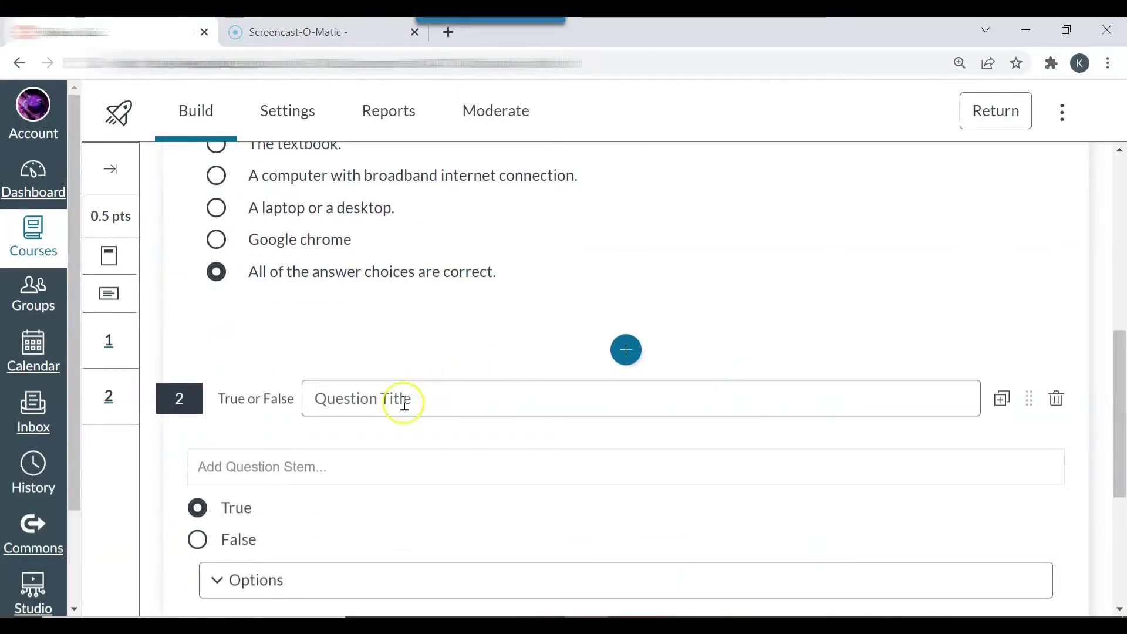
pyautogui.click(377, 468)
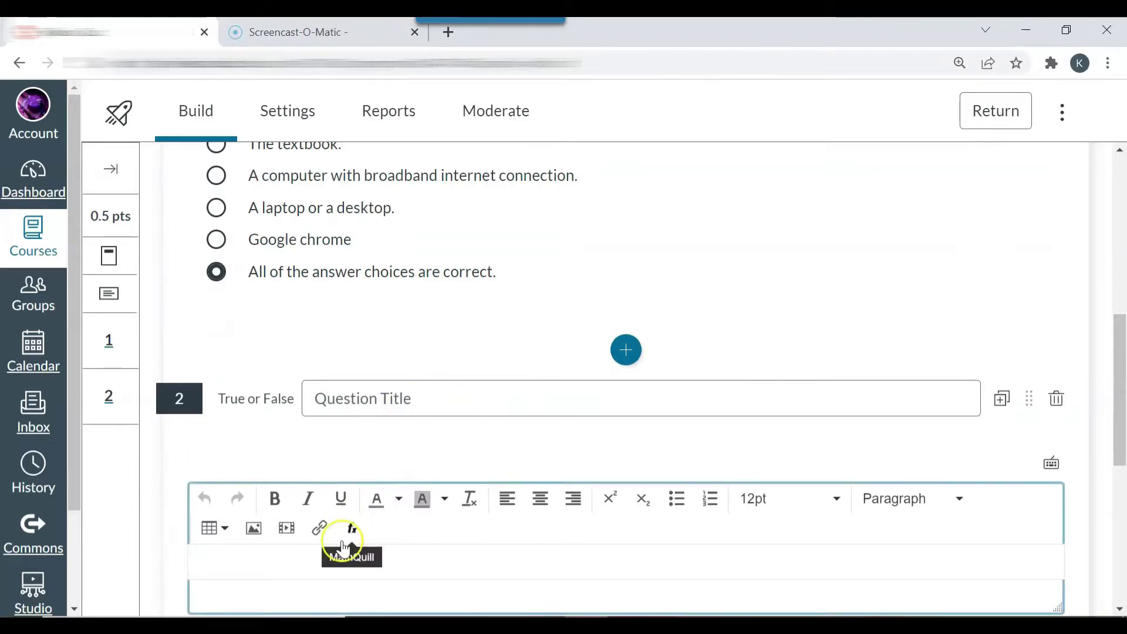
pyautogui.hotkey('ctrl', 'v')
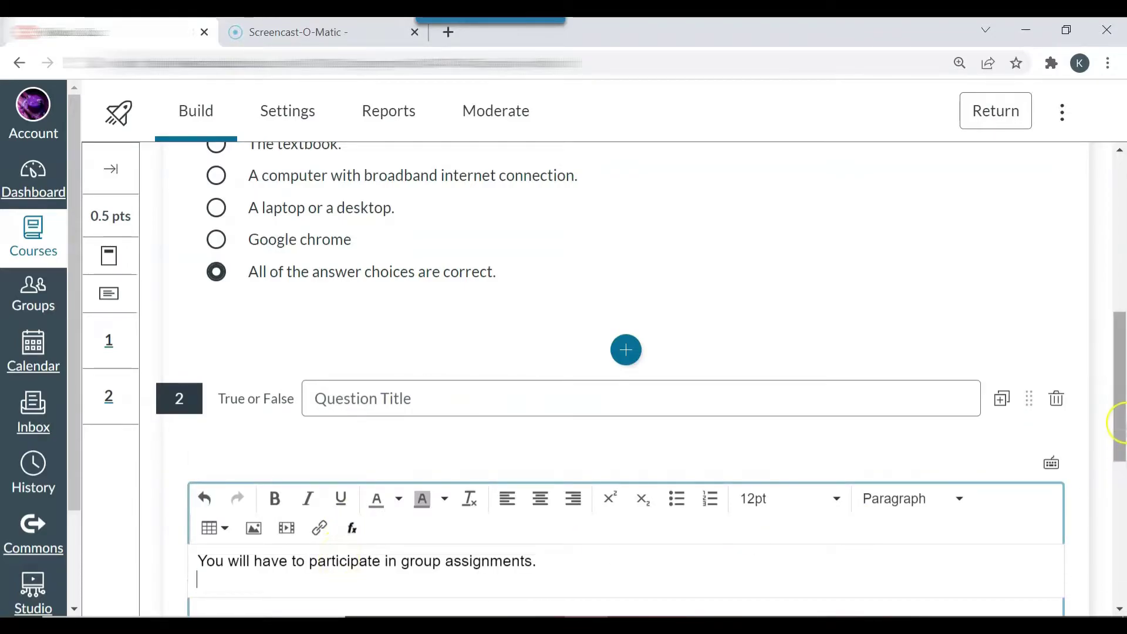
pyautogui.moveTo(1120, 399); pyautogui.dragTo(1121, 424)
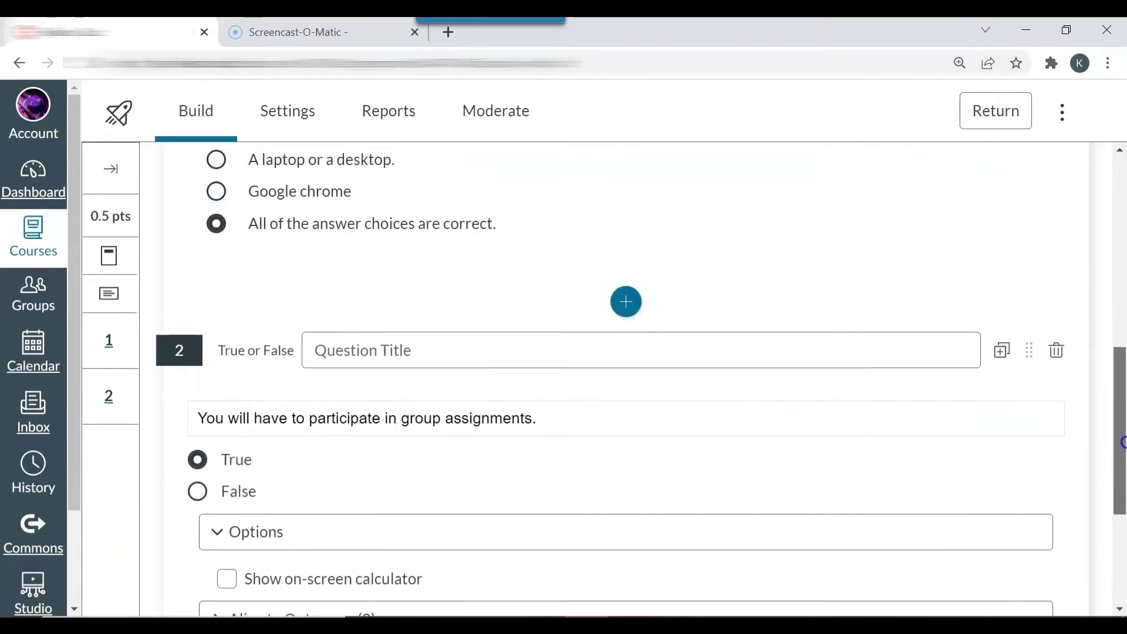
# Examine the True or False question's stem, item banking section and options.
pyautogui.click(412, 410)
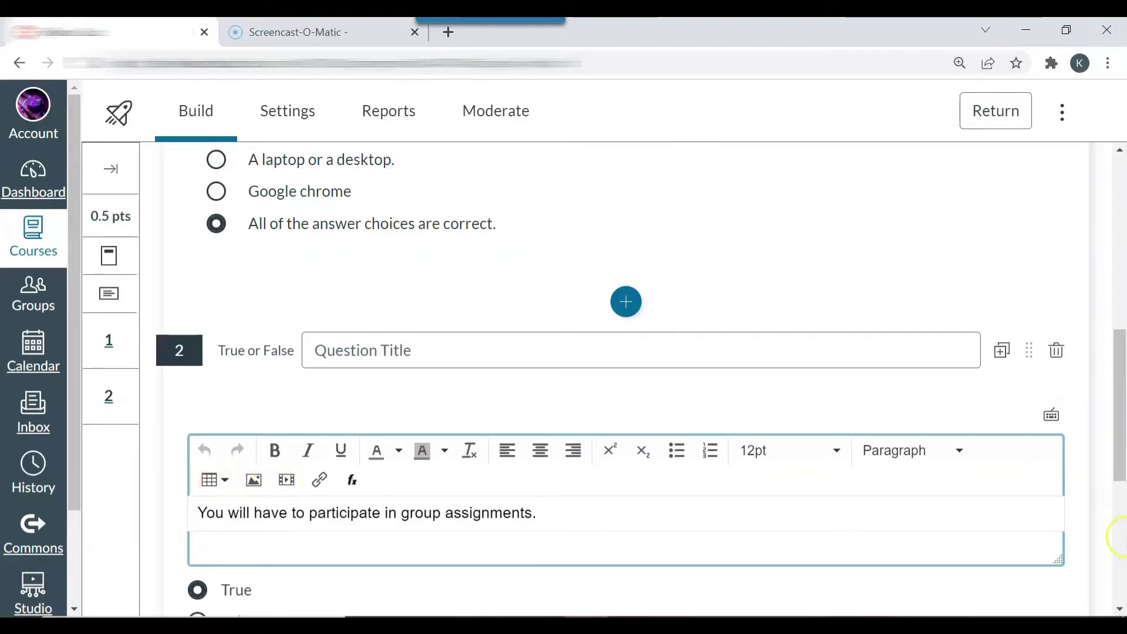
pyautogui.moveTo(1118, 465); pyautogui.dragTo(1122, 514)
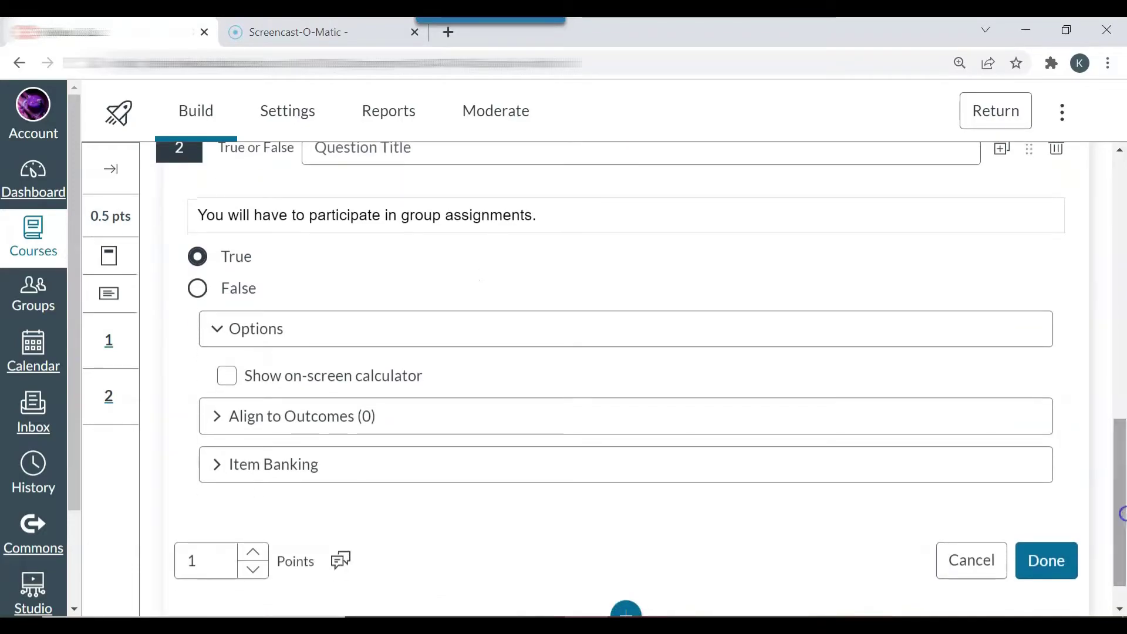
pyautogui.click(274, 457)
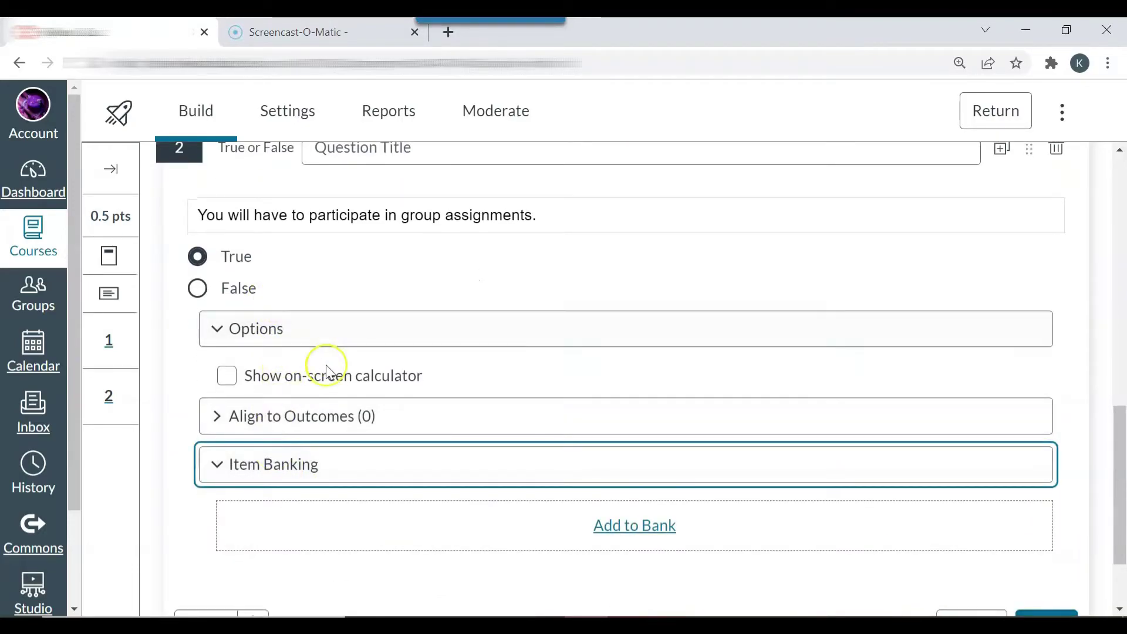
pyautogui.click(216, 329)
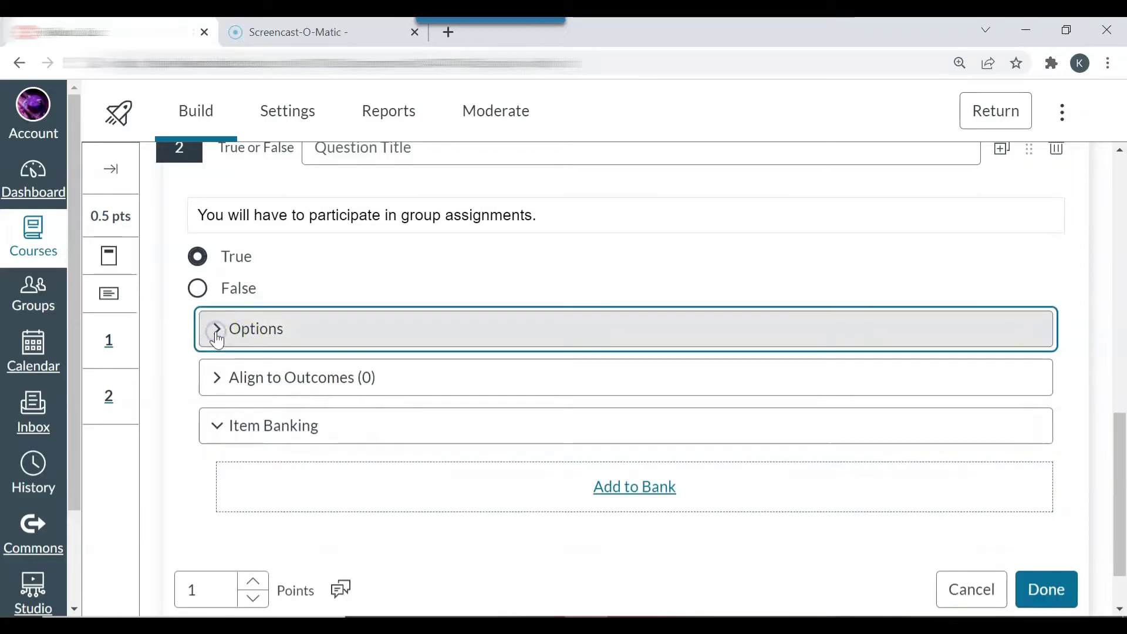
pyautogui.click(216, 332)
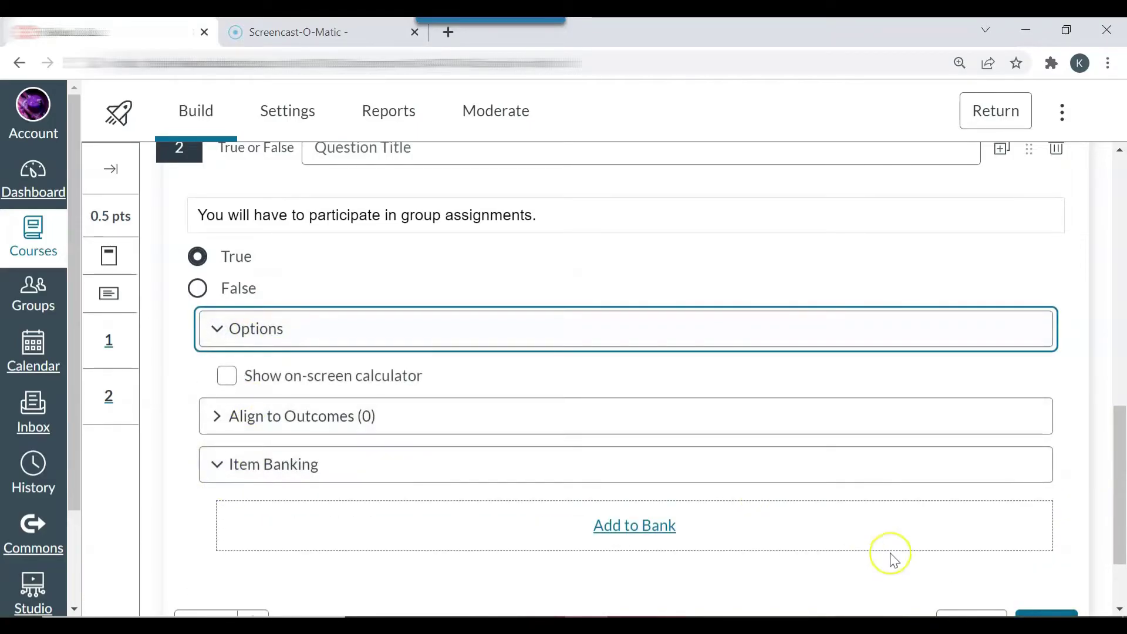
# Set the True or False question's point value to 0.5 and save the question.
pyautogui.moveTo(1122, 502); pyautogui.dragTo(1122, 540)
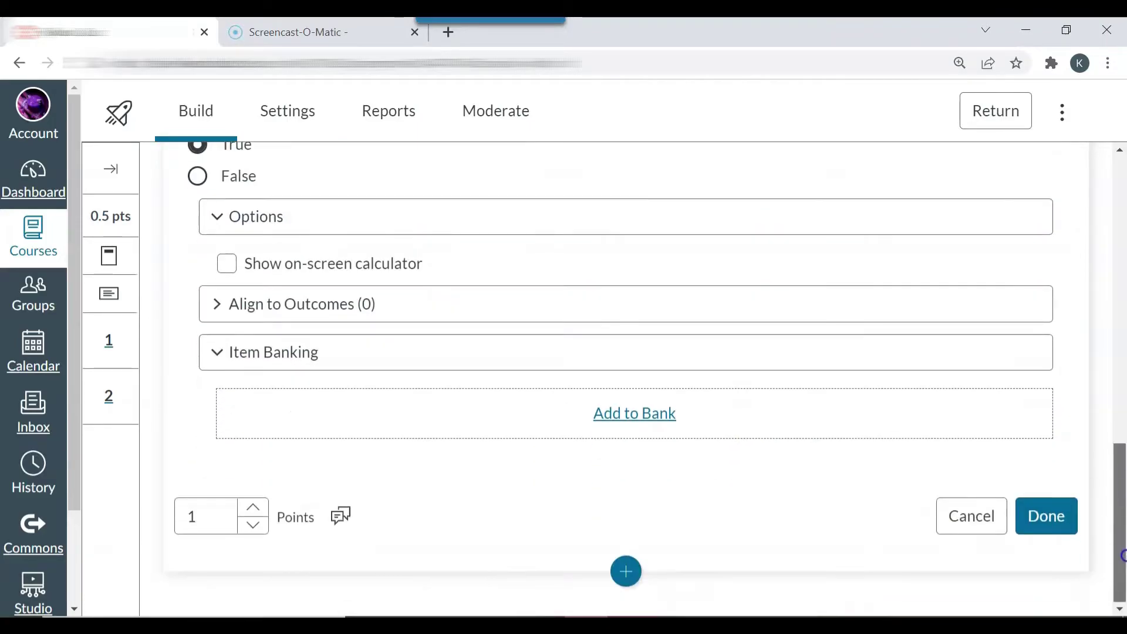
pyautogui.click(219, 517)
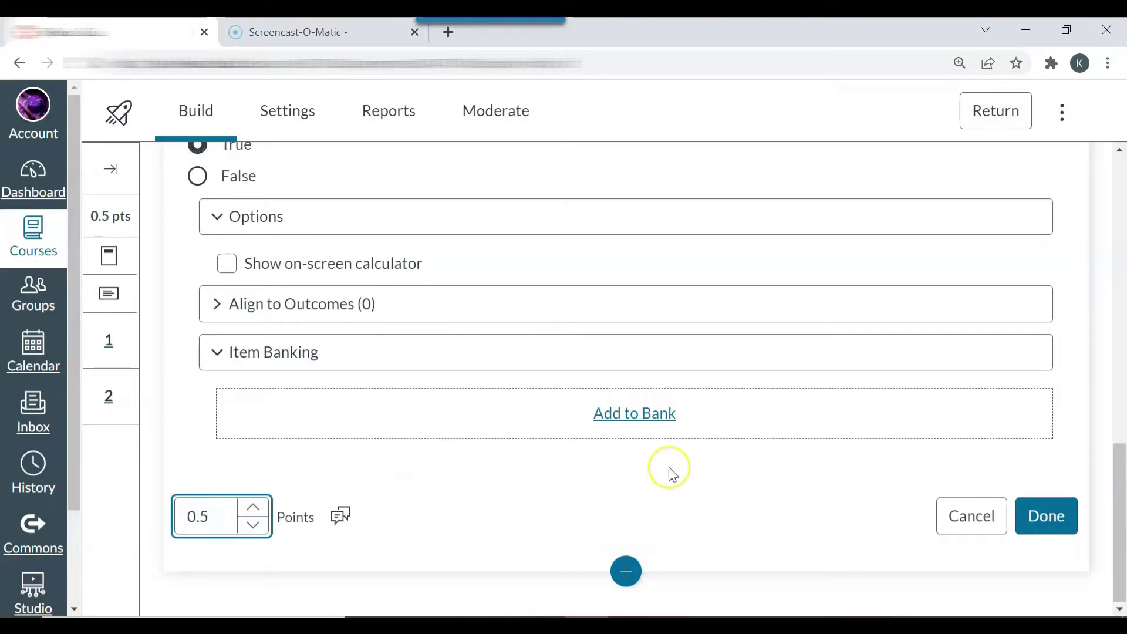
pyautogui.click(1065, 531)
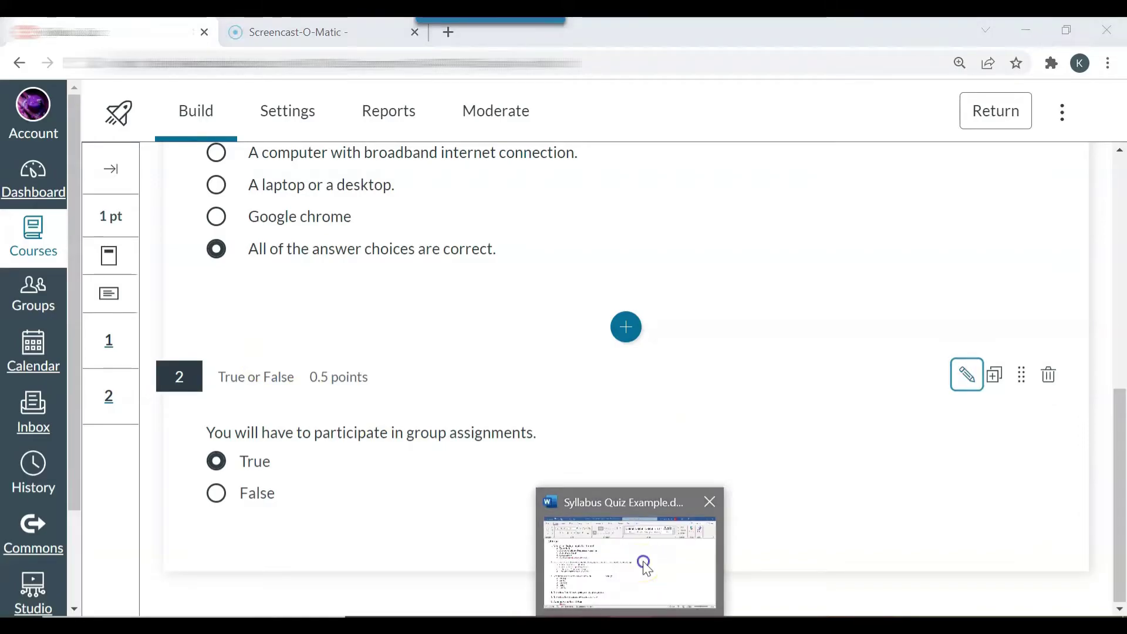
# Switch to the Word document, copy the question "All assignments are due at 11:59pm ____.", and return to the Canvas quiz.
pyautogui.click(641, 565)
pyautogui.moveTo(1120, 306); pyautogui.dragTo(1122, 395)
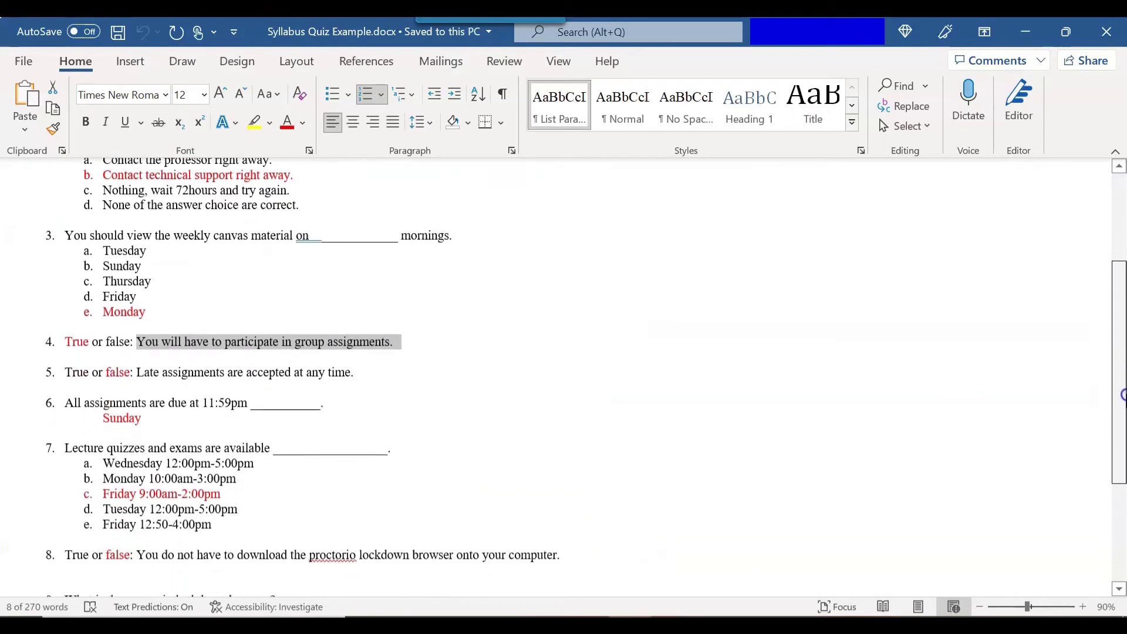
pyautogui.moveTo(324, 404); pyautogui.dragTo(77, 404)
pyautogui.hotkey('ctrl', 'c')
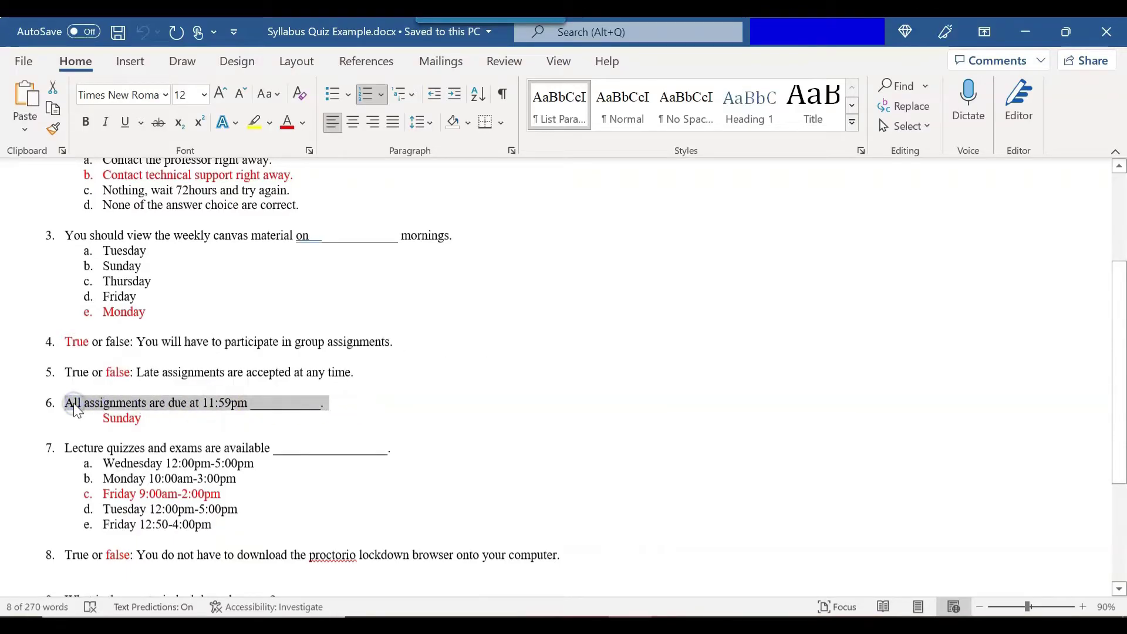
pyautogui.click(739, 614)
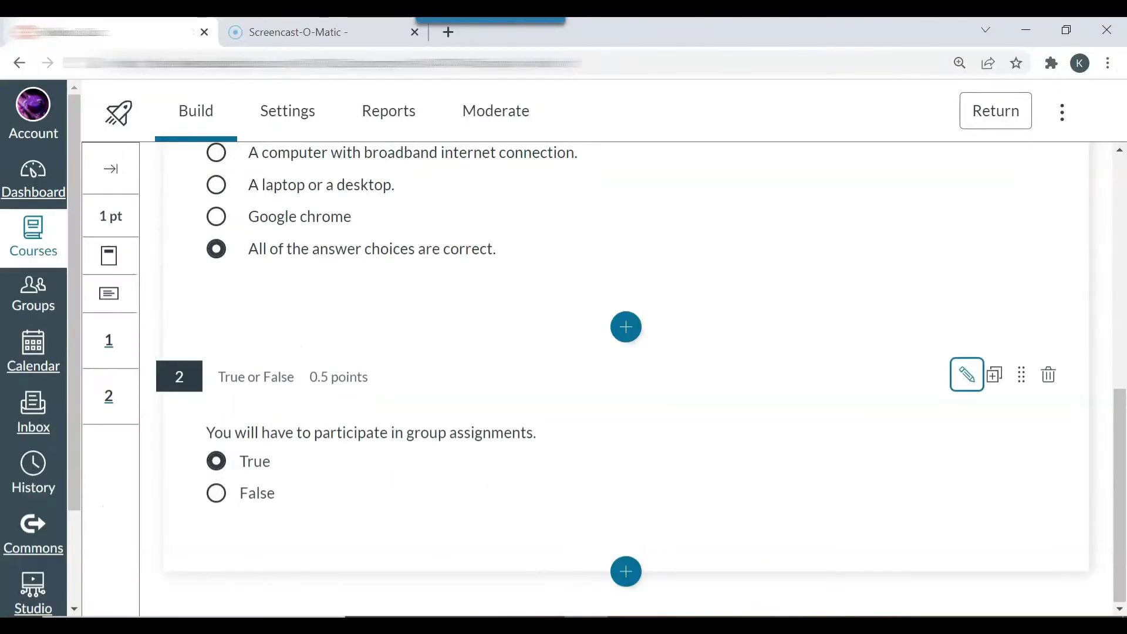
# Insert an Essay question at the end of the quiz and paste the copied assignment due-date text as its stem.
pyautogui.click(630, 569)
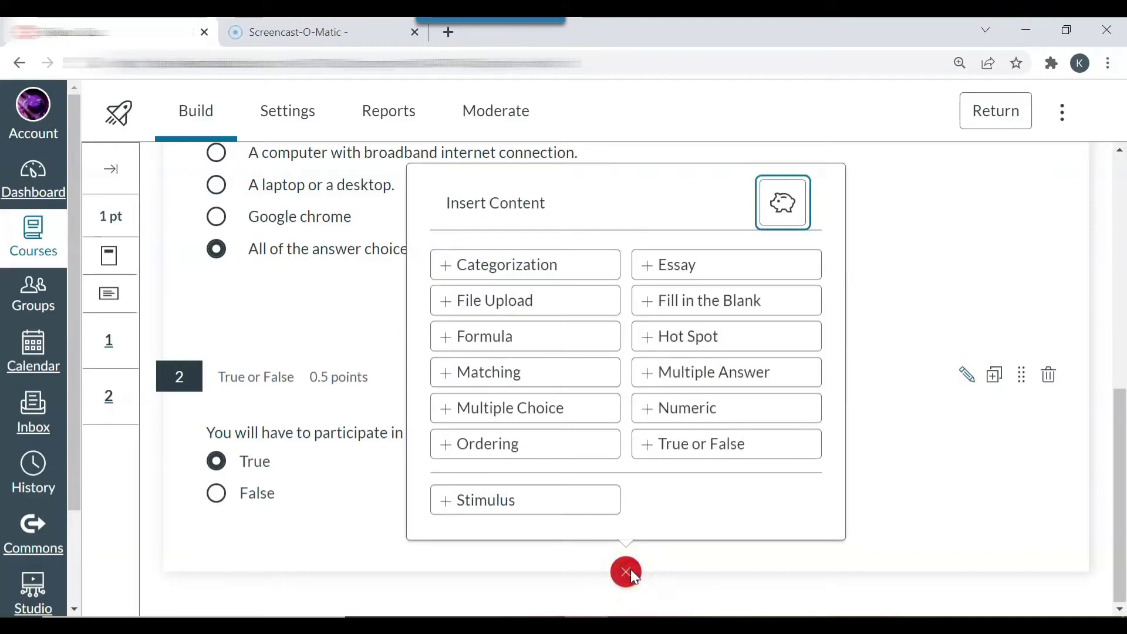
pyautogui.click(678, 265)
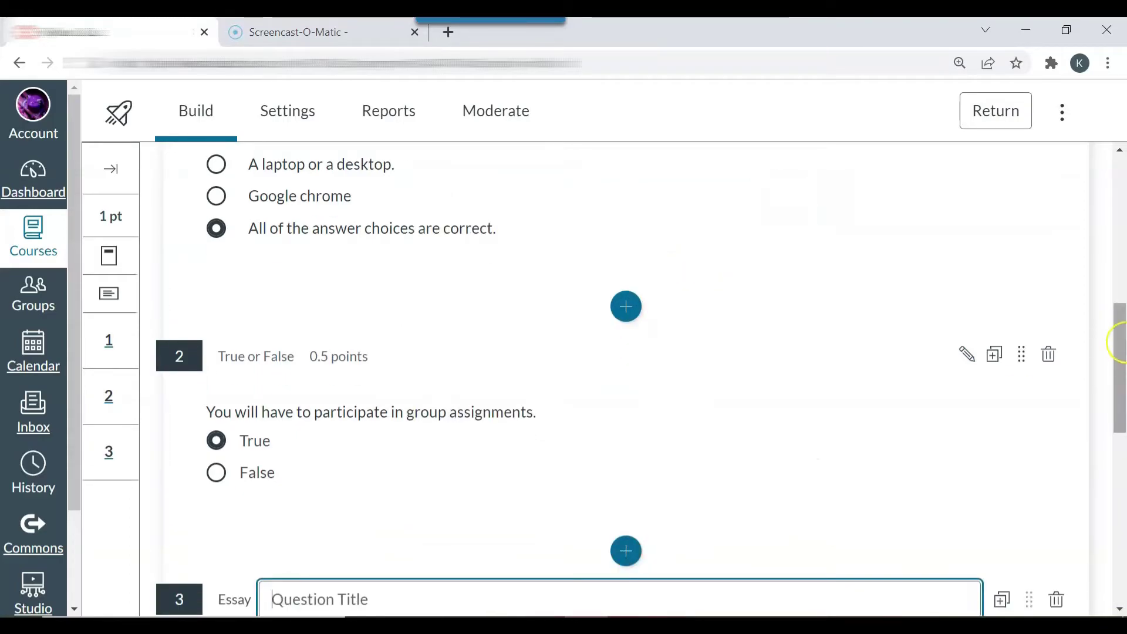
pyautogui.moveTo(1120, 352); pyautogui.dragTo(1121, 428)
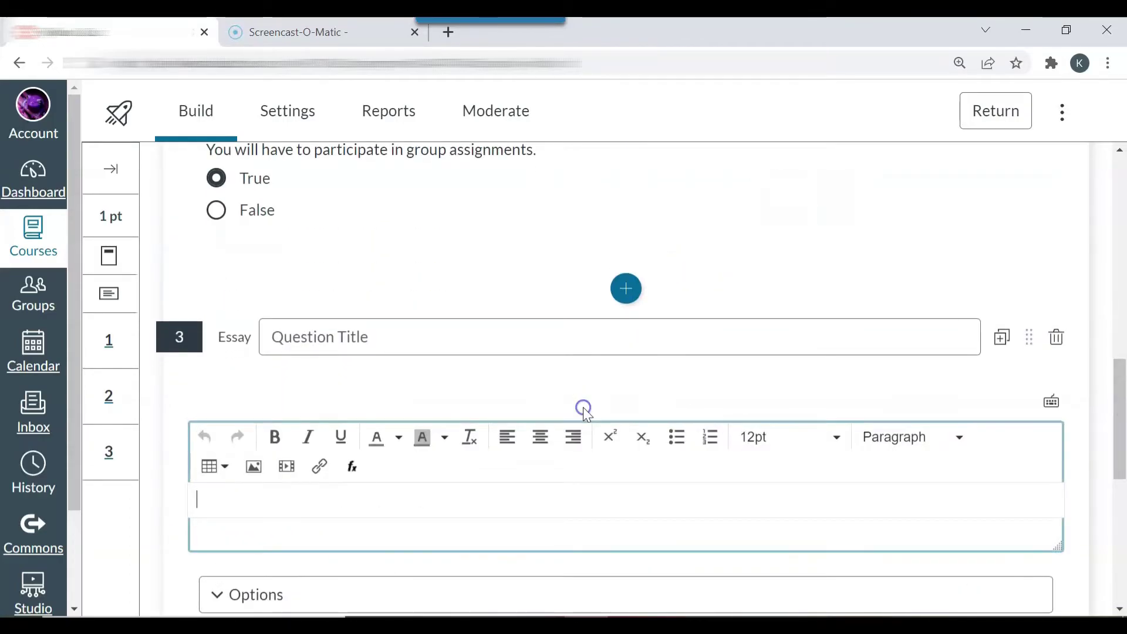
pyautogui.hotkey('ctrl', 'v')
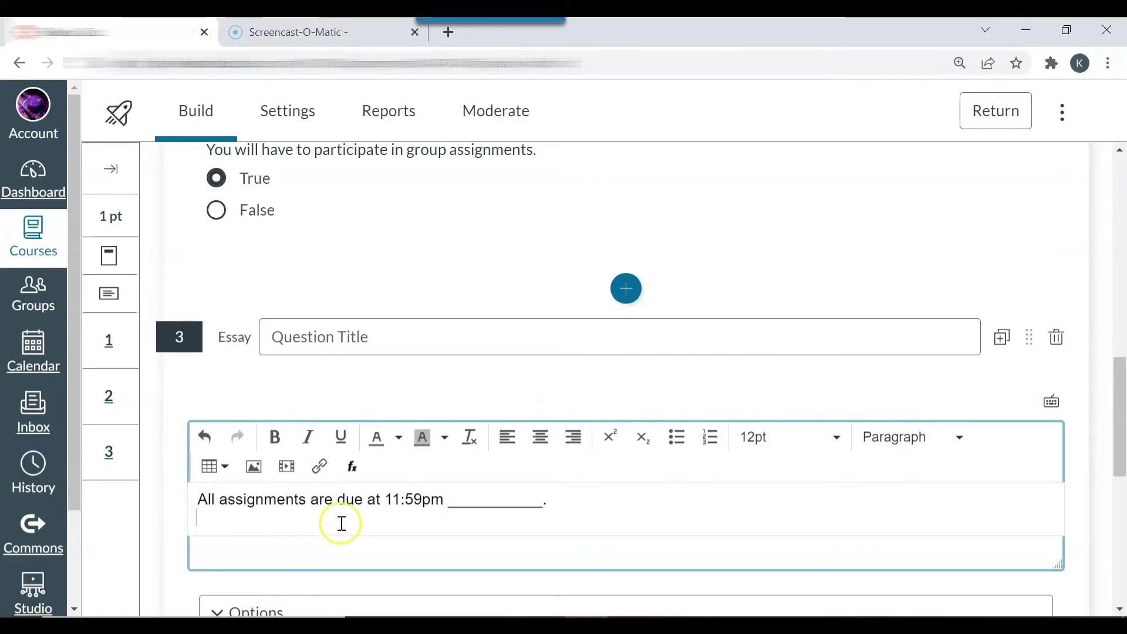
# Set the Essay question's point value to 0.5 and save the question.
pyautogui.moveTo(1120, 405); pyautogui.dragTo(1121, 476)
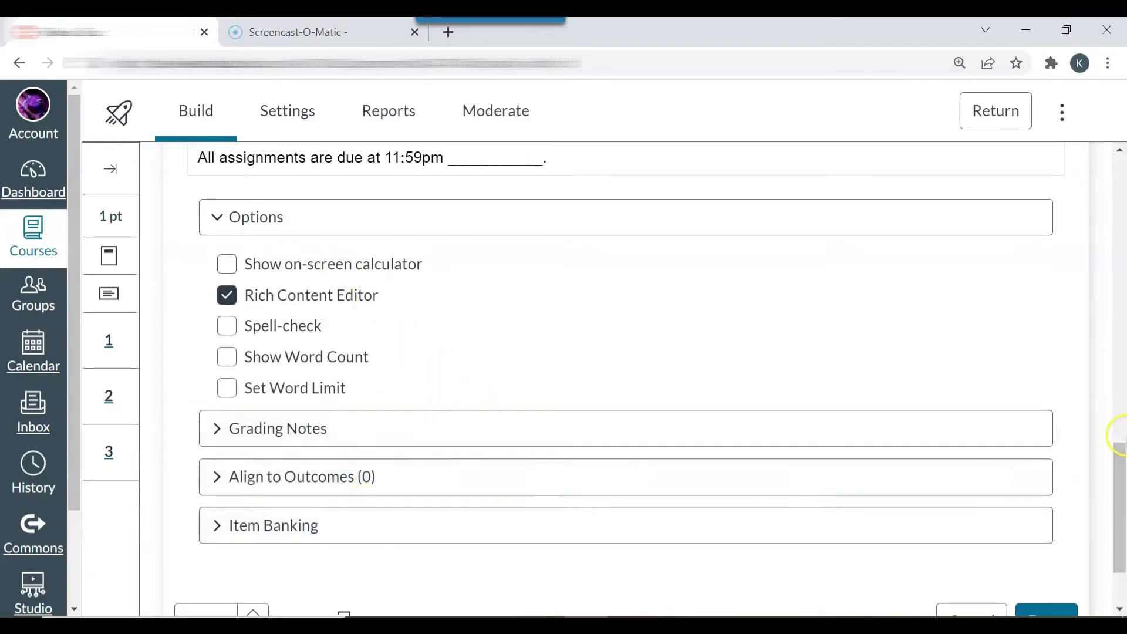
pyautogui.moveTo(1119, 465); pyautogui.dragTo(1120, 516)
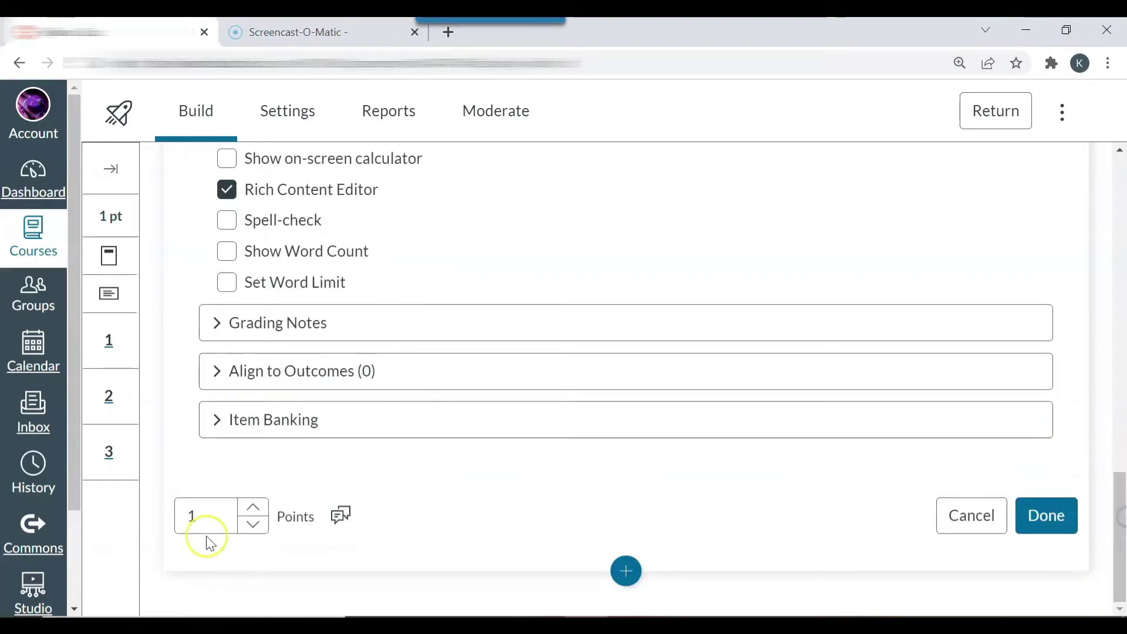
pyautogui.click(218, 525)
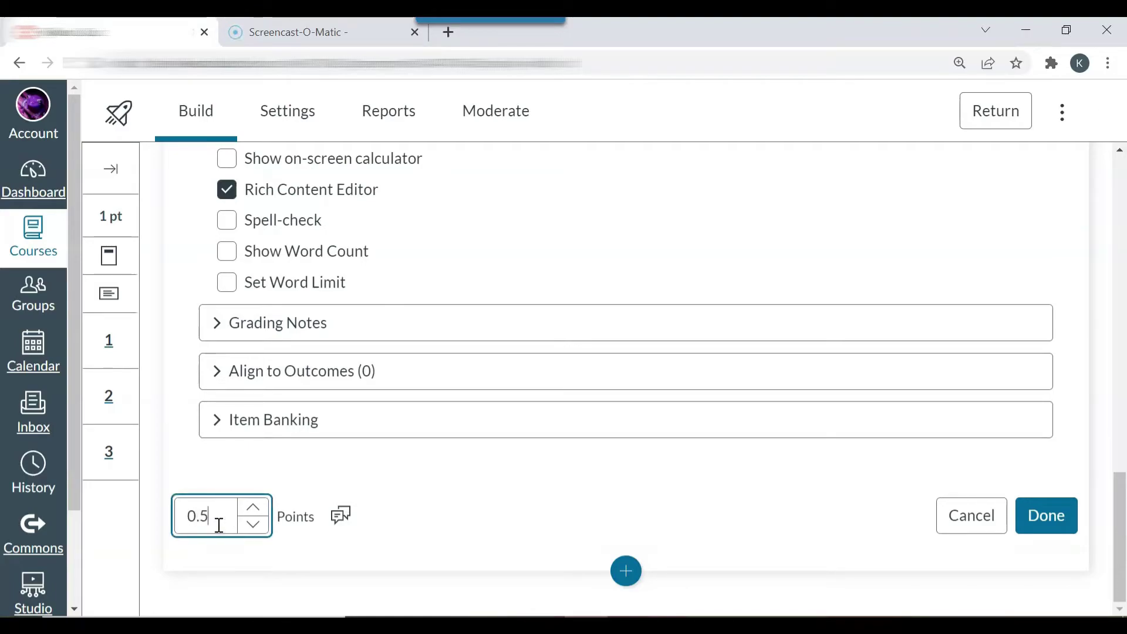
pyautogui.click(1063, 514)
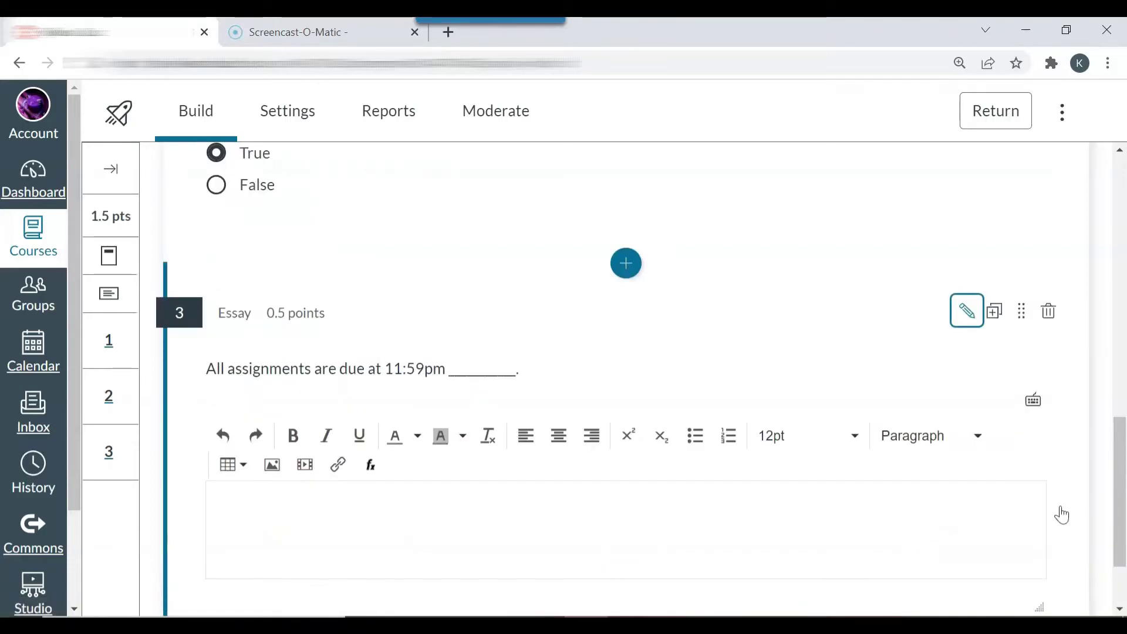
# In the quiz settings, enable Shuffle questions and One question at a time with backtracking allowed.
pyautogui.moveTo(1118, 481)
pyautogui.mouseDown()
pyautogui.moveTo(1118, 517)
pyautogui.moveTo(1121, 487)
pyautogui.mouseUp()
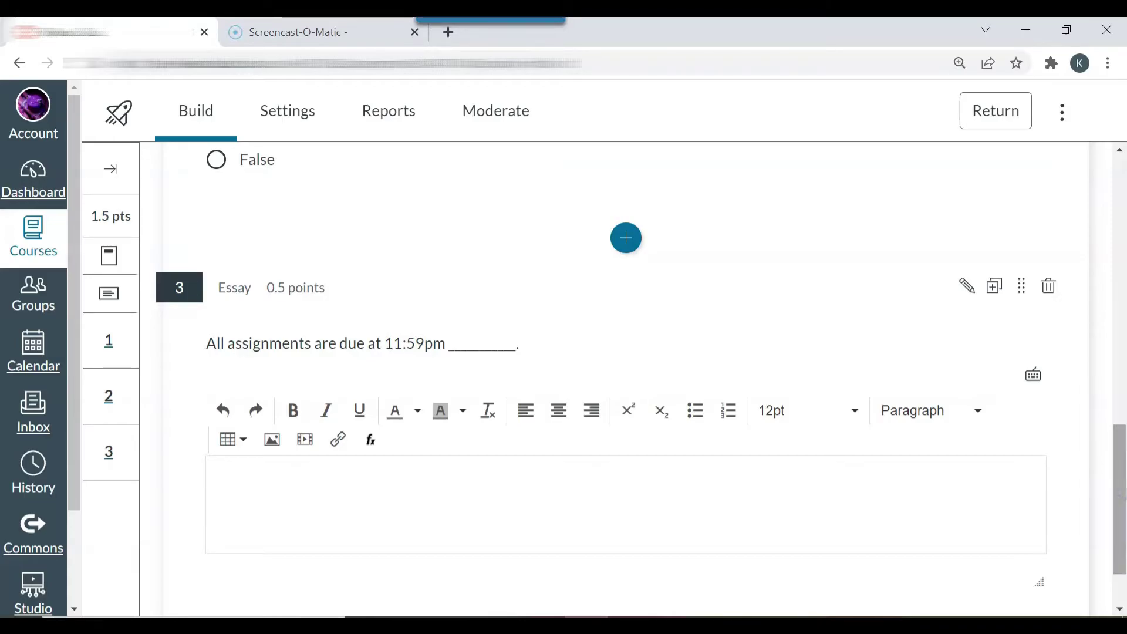
pyautogui.moveTo(1119, 499); pyautogui.dragTo(1122, 186)
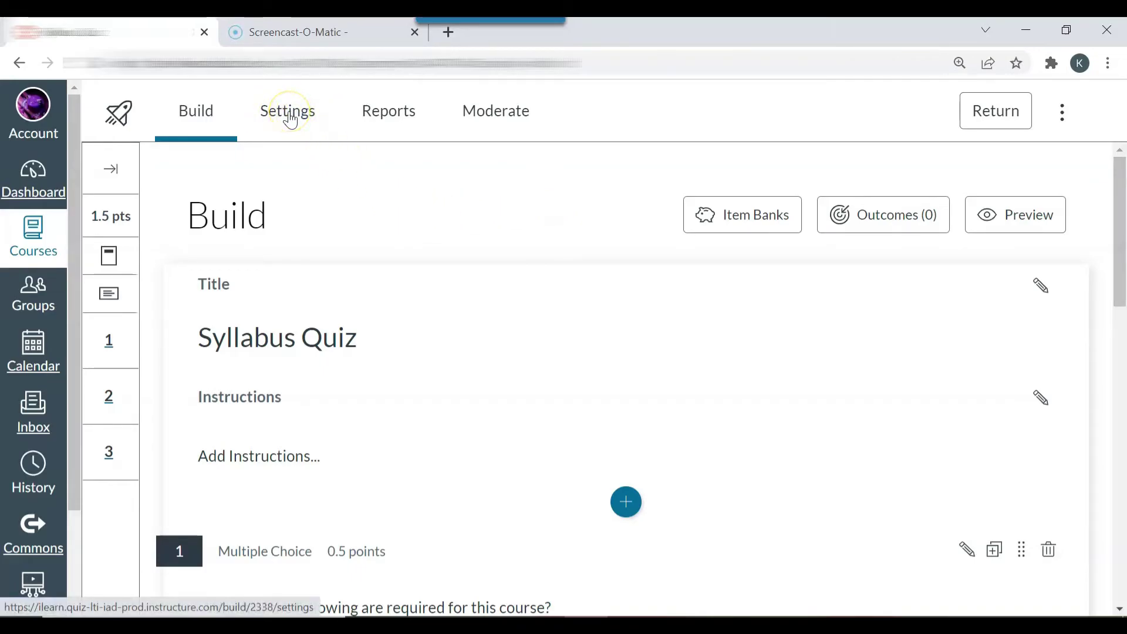
pyautogui.click(290, 117)
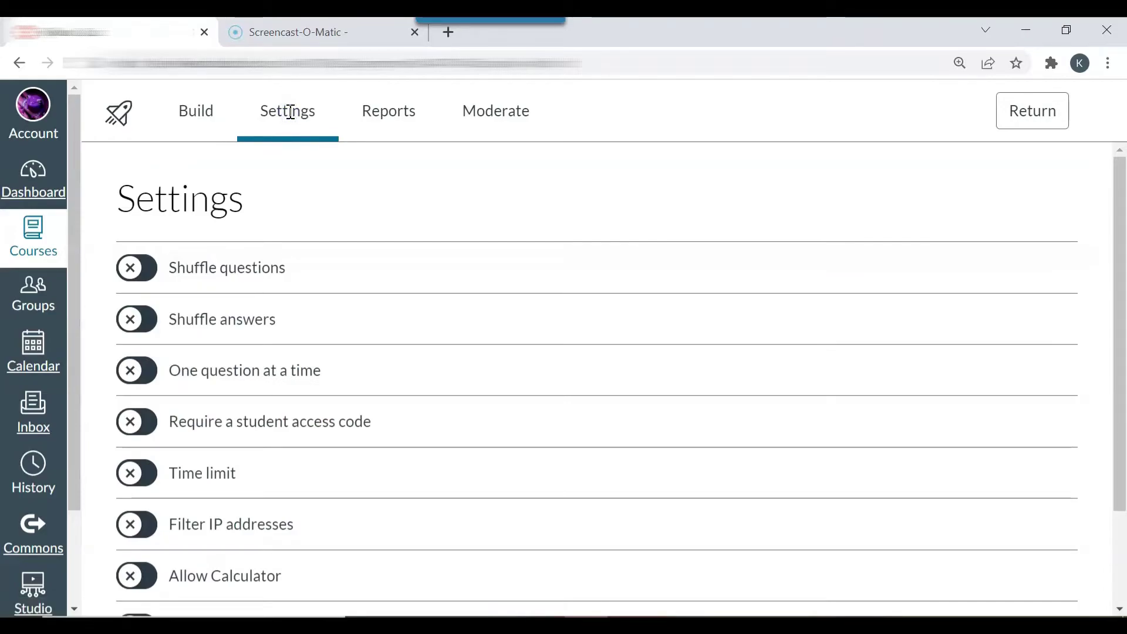
pyautogui.click(151, 279)
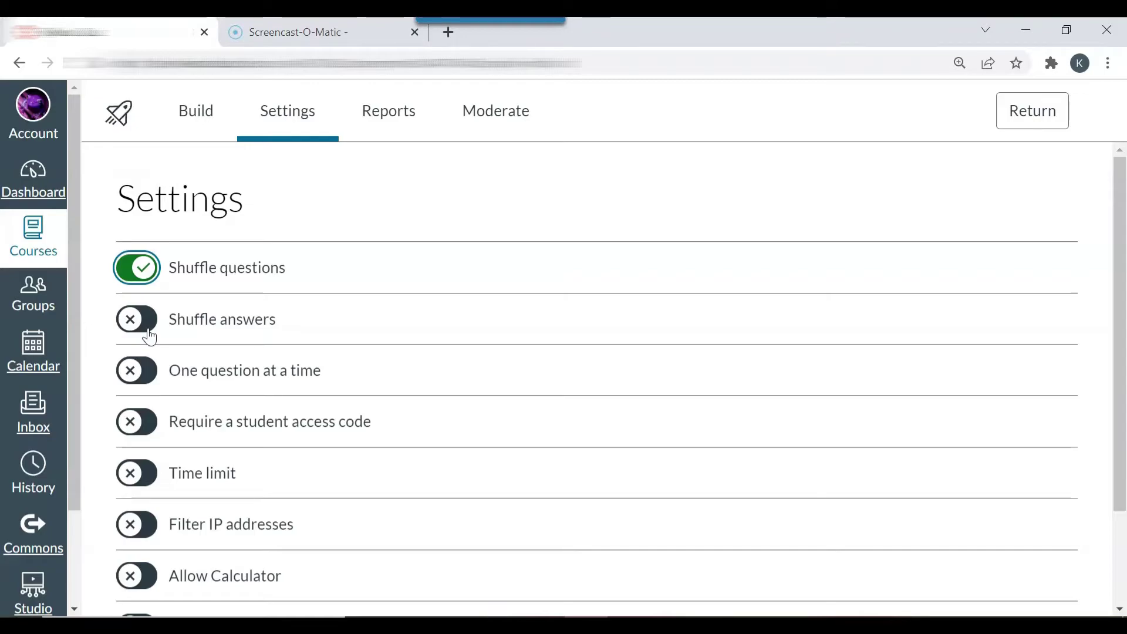
pyautogui.click(141, 371)
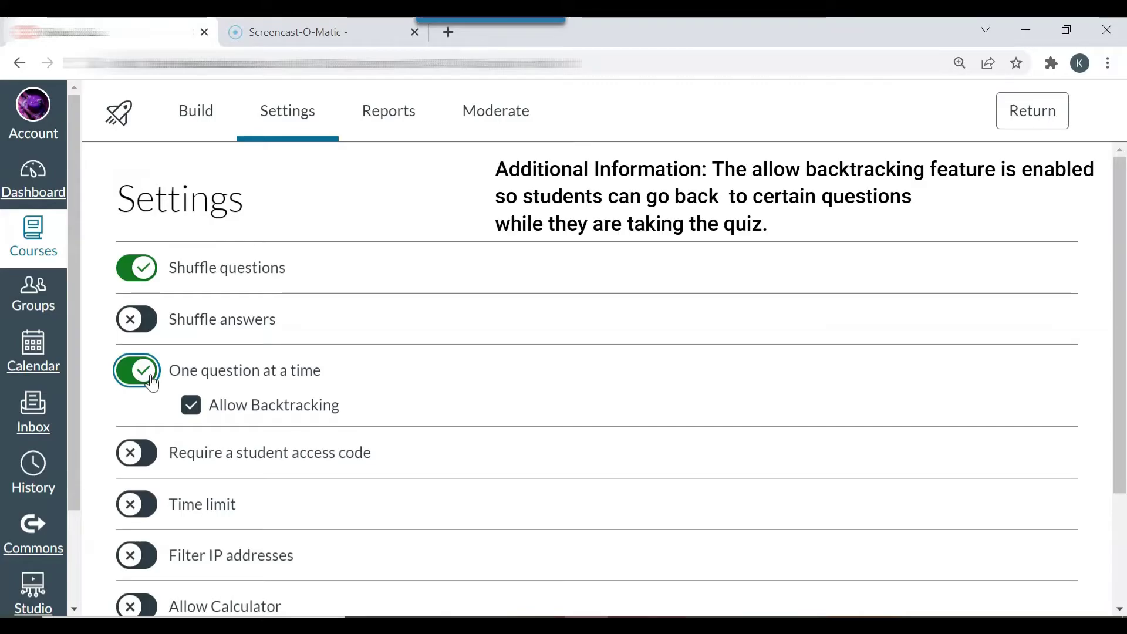
# Turn on the Time limit setting to show its hours and minutes options, and turn it back off.
pyautogui.moveTo(1119, 273); pyautogui.dragTo(1121, 302)
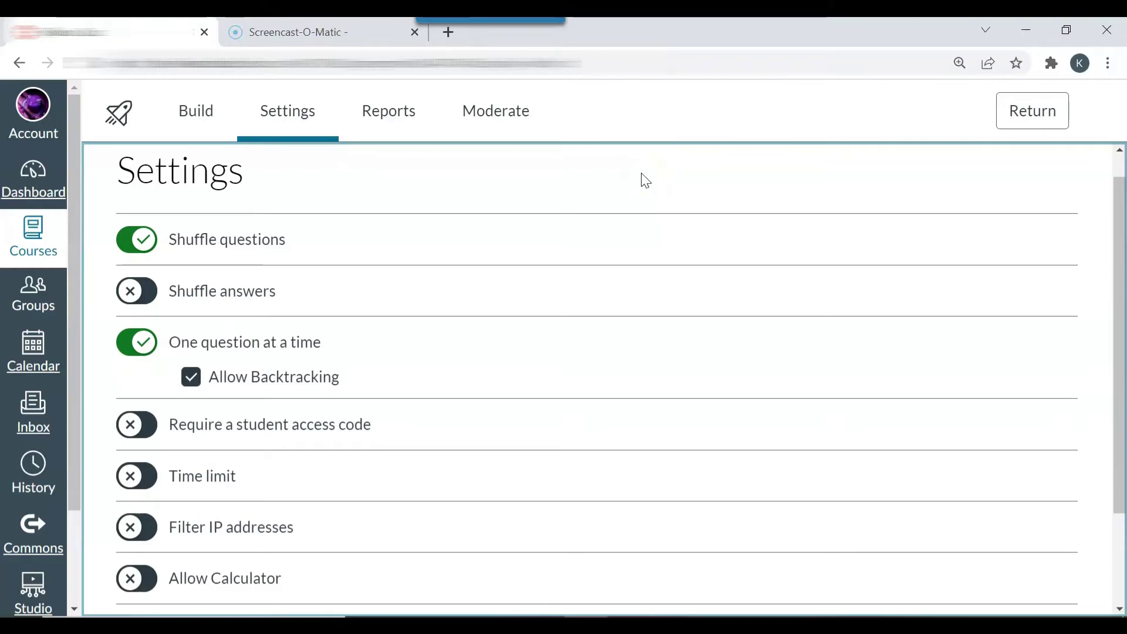
pyautogui.click(133, 477)
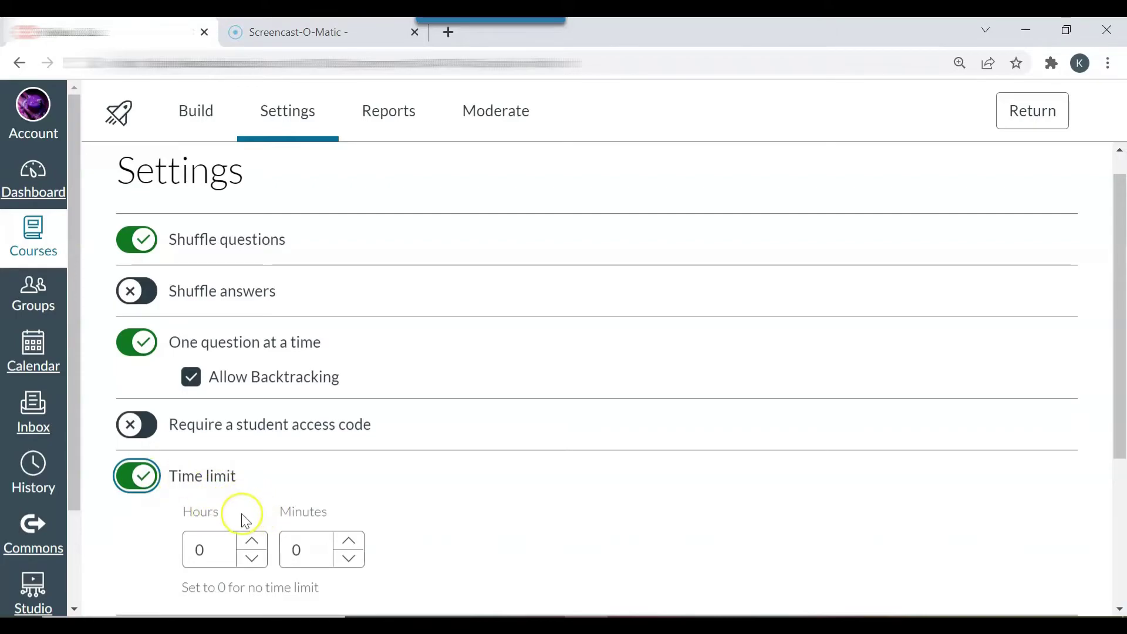
pyautogui.click(122, 488)
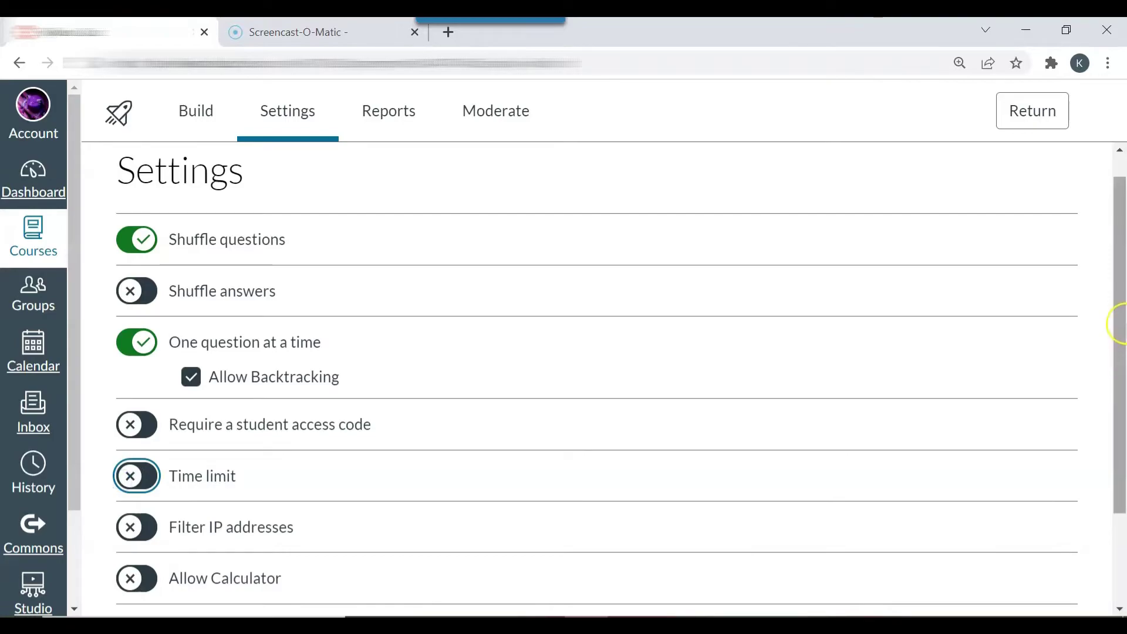
# Turn on Restrict student result view to examine its display options, and turn the setting back off.
pyautogui.moveTo(1118, 323); pyautogui.dragTo(1120, 435)
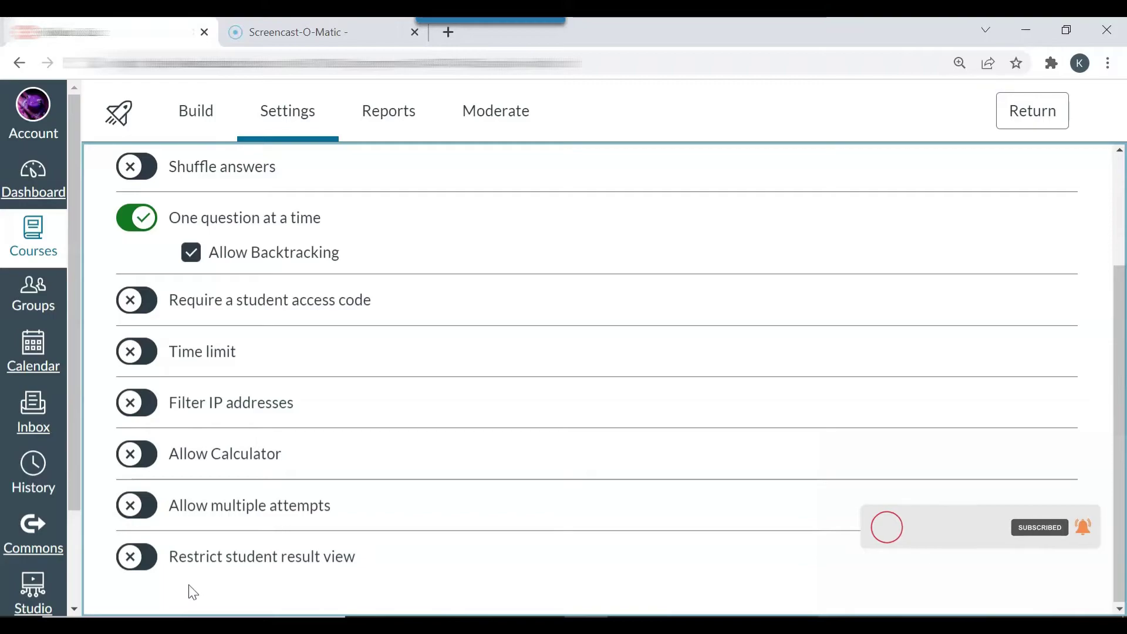
pyautogui.click(152, 561)
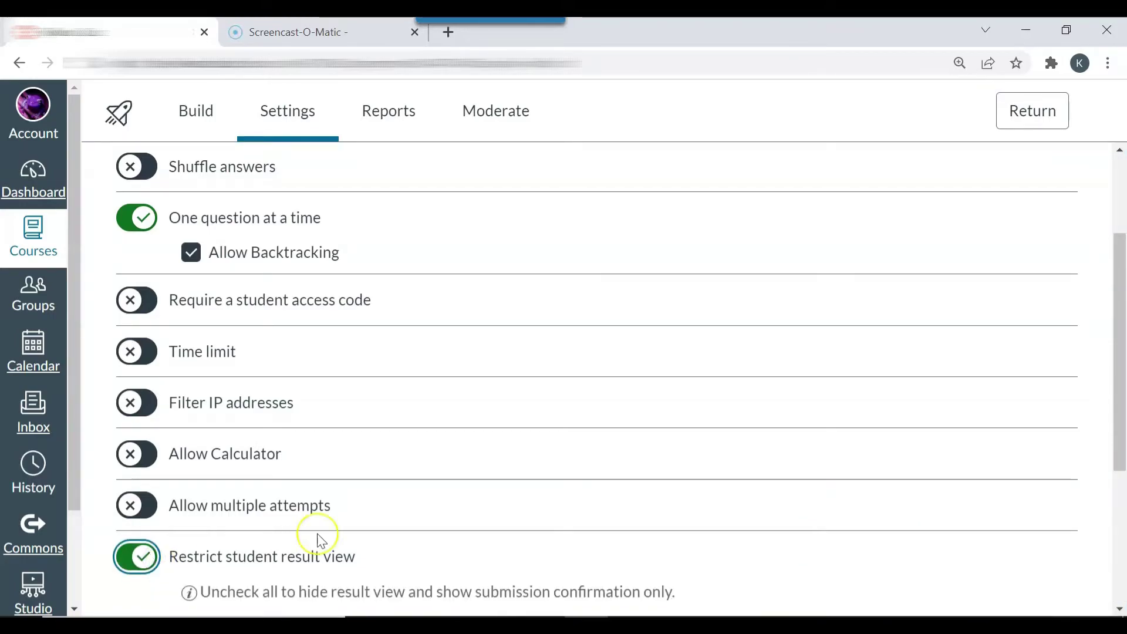
pyautogui.moveTo(1119, 378); pyautogui.dragTo(1121, 486)
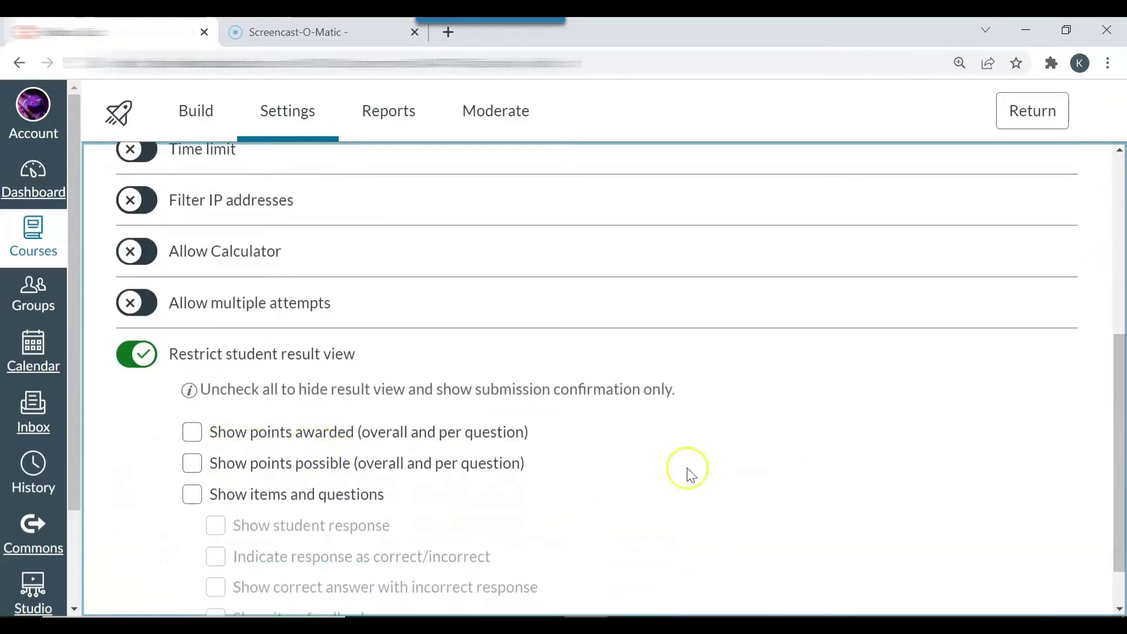
pyautogui.moveTo(1121, 419)
pyautogui.mouseDown()
pyautogui.moveTo(1122, 447)
pyautogui.moveTo(1121, 429)
pyautogui.mouseUp()
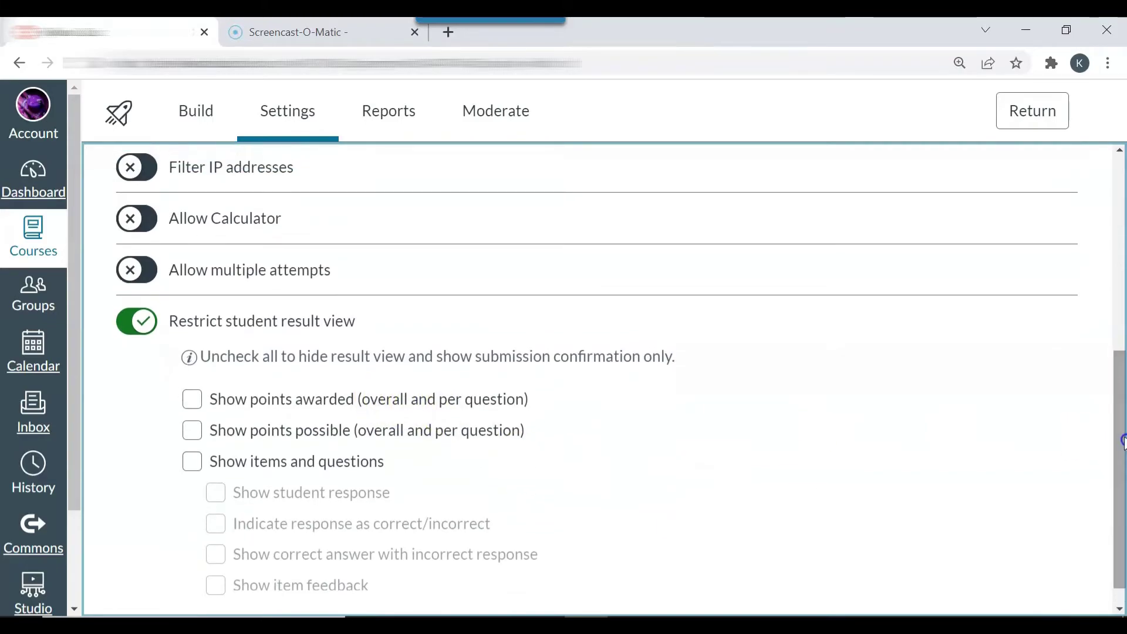
pyautogui.click(133, 328)
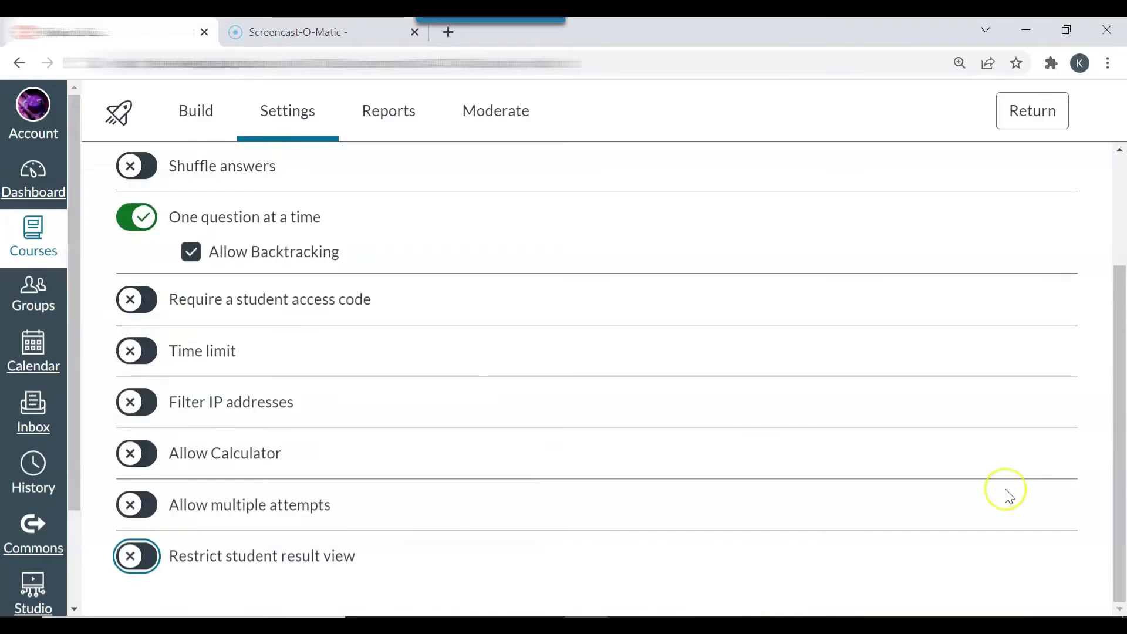
# View the quiz's Moderate page and go back to the quiz settings.
pyautogui.click(1121, 567)
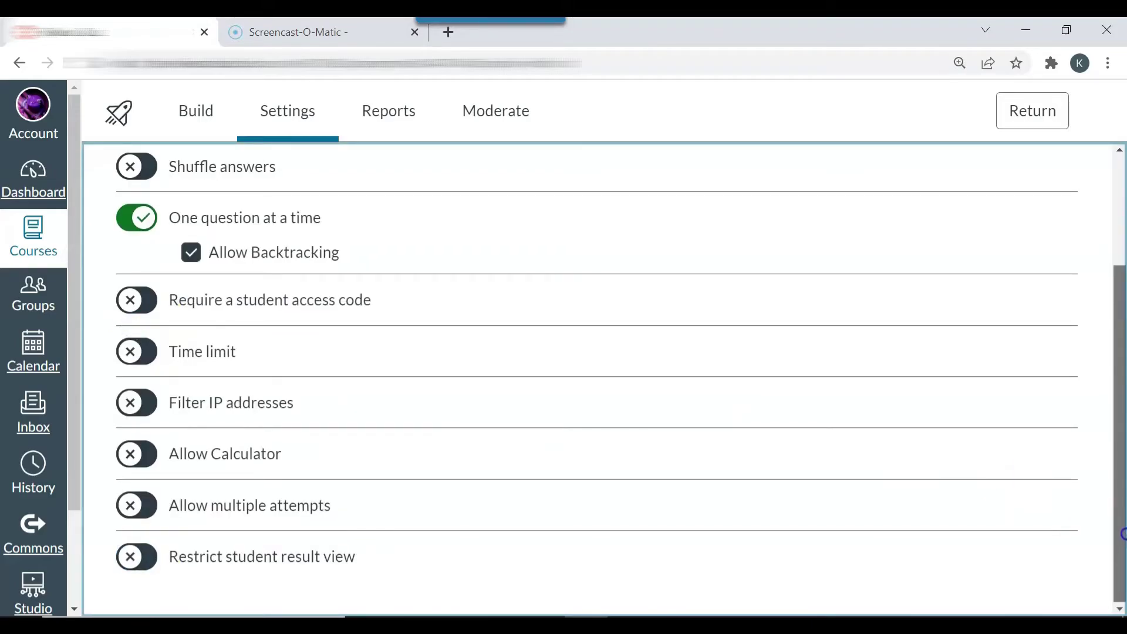
pyautogui.moveTo(1121, 534); pyautogui.dragTo(1122, 354)
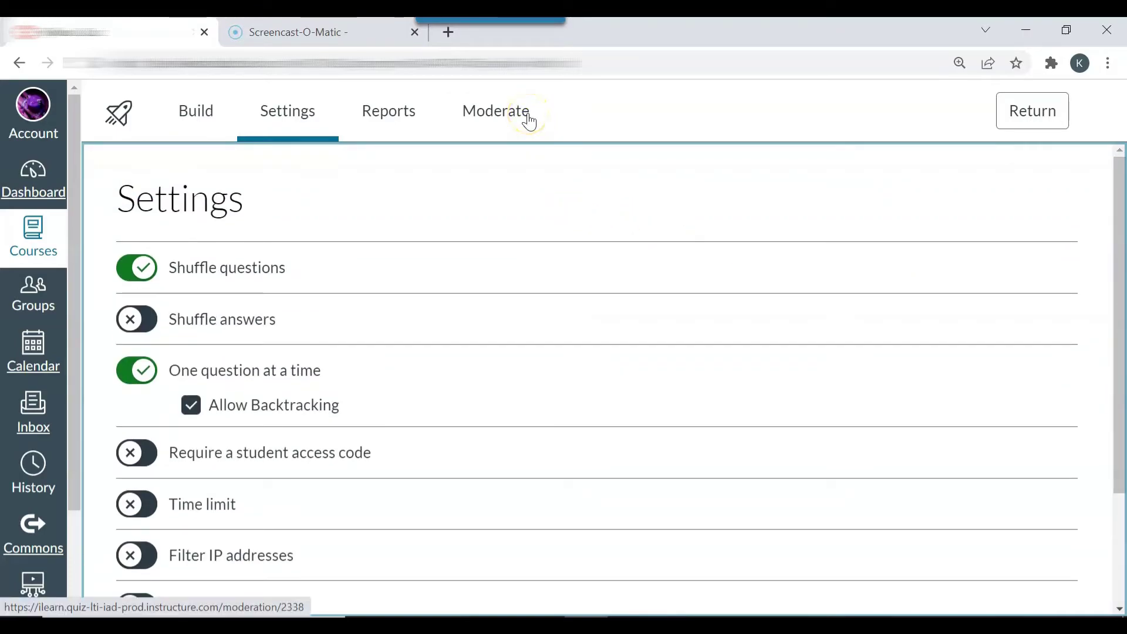
pyautogui.click(503, 119)
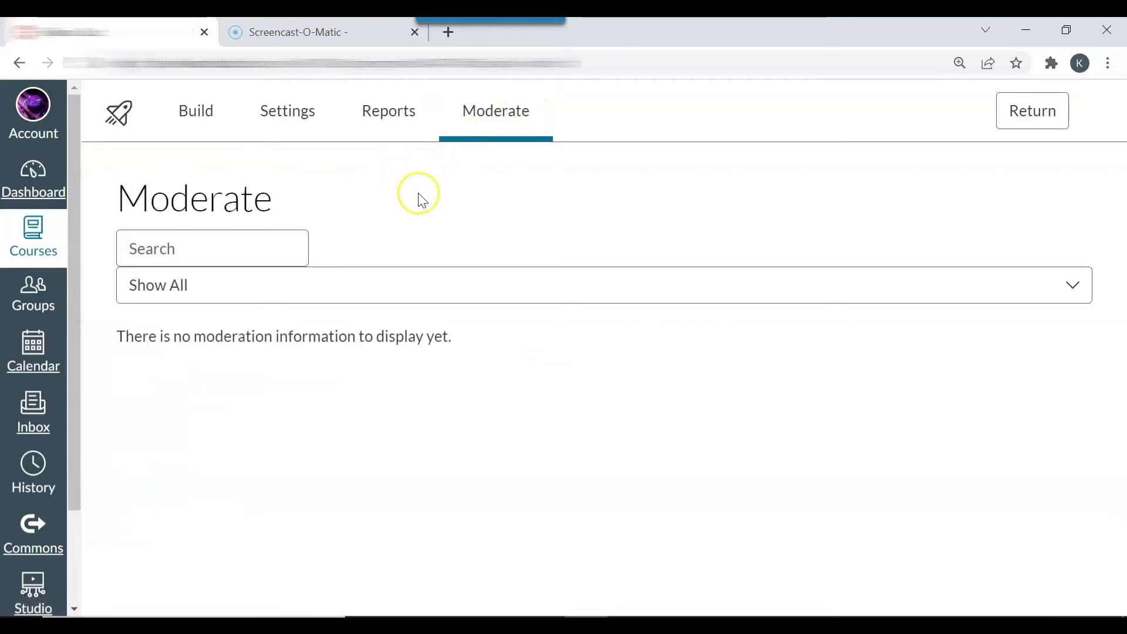
pyautogui.click(305, 126)
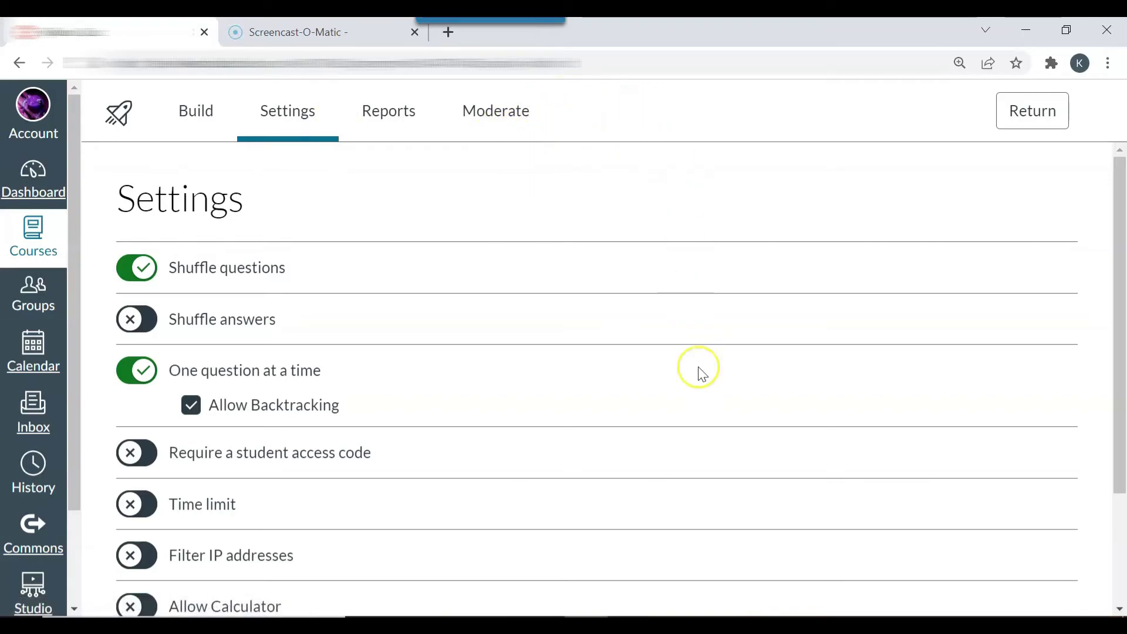
# Return to the course's quiz list and publish the Syllabus Quiz.
pyautogui.click(1032, 126)
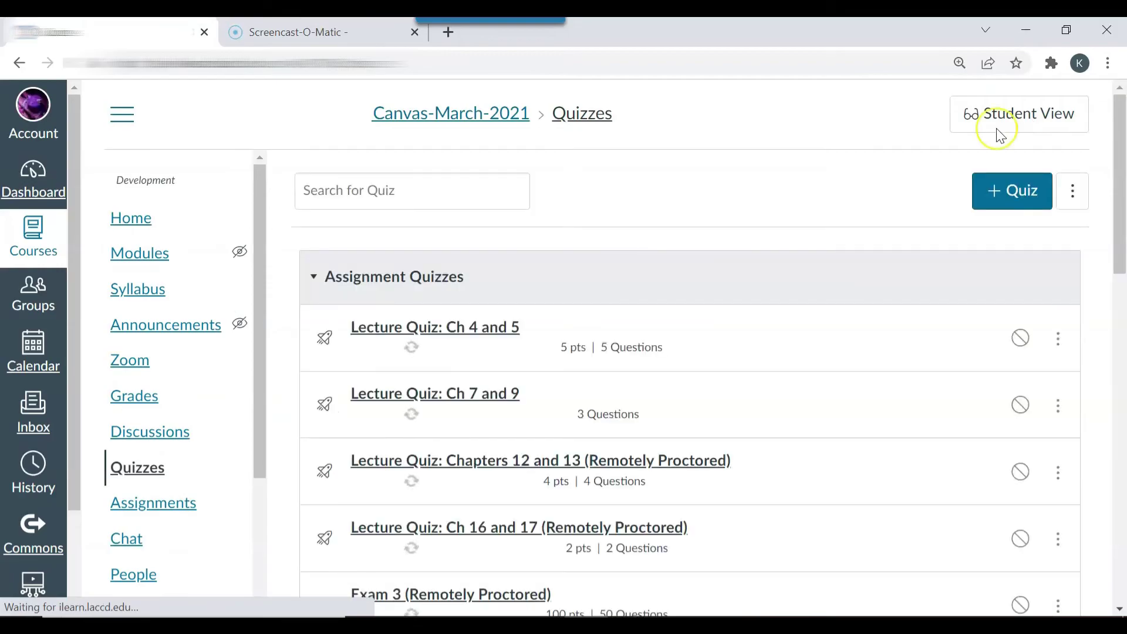
pyautogui.moveTo(1118, 176); pyautogui.dragTo(1122, 549)
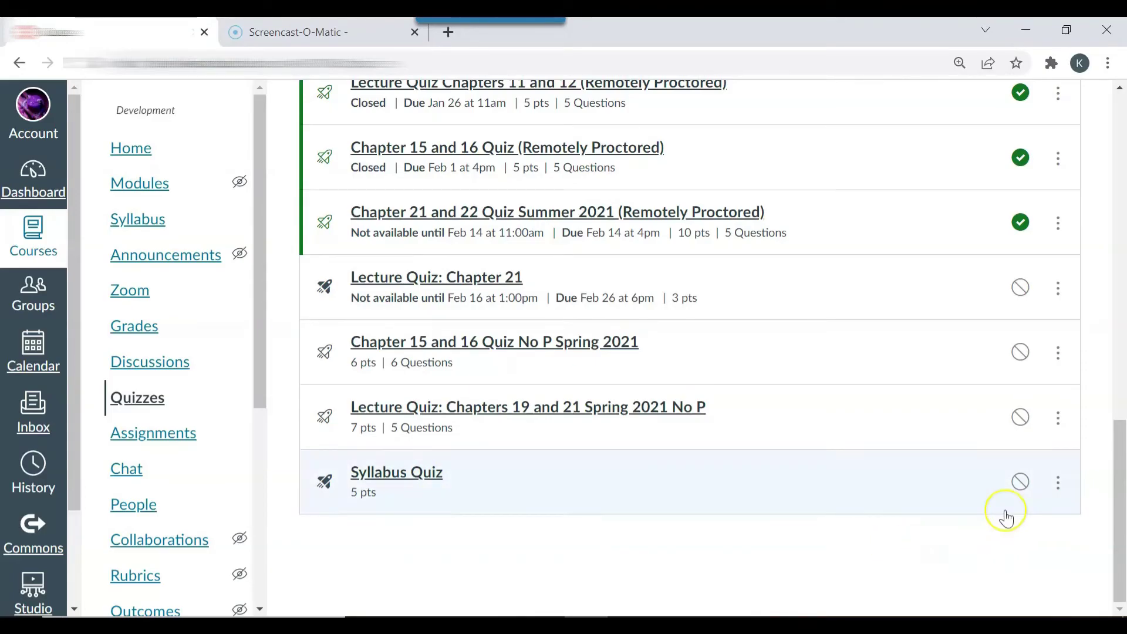
pyautogui.click(1023, 493)
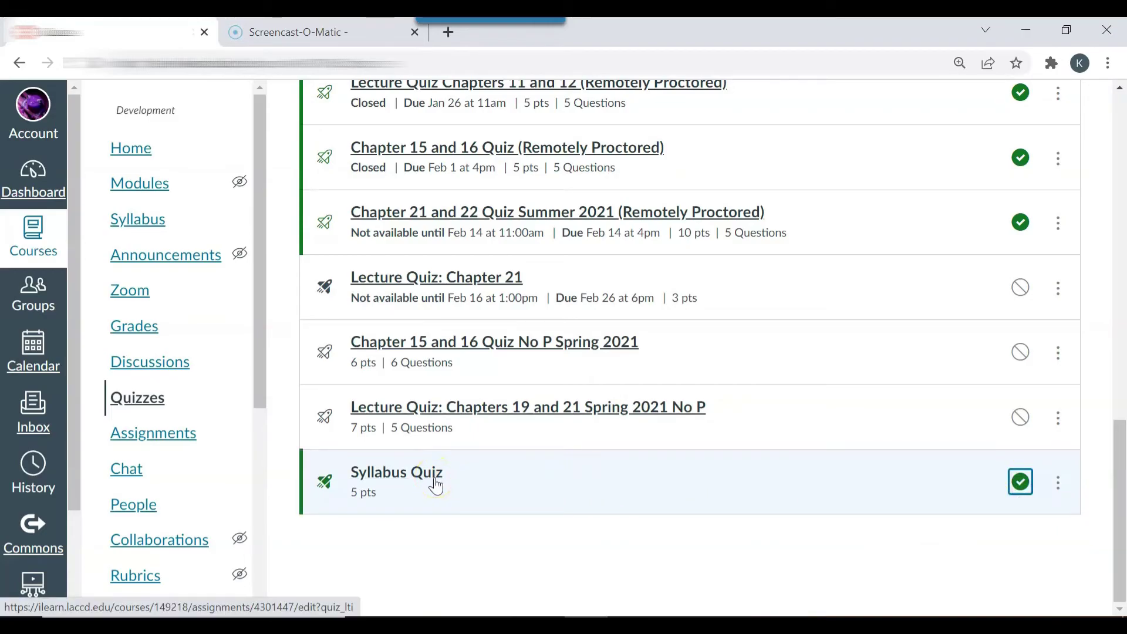
# Open the Syllabus Quiz's details for editing and review its Assign to, Due and availability fields.
pyautogui.click(1064, 491)
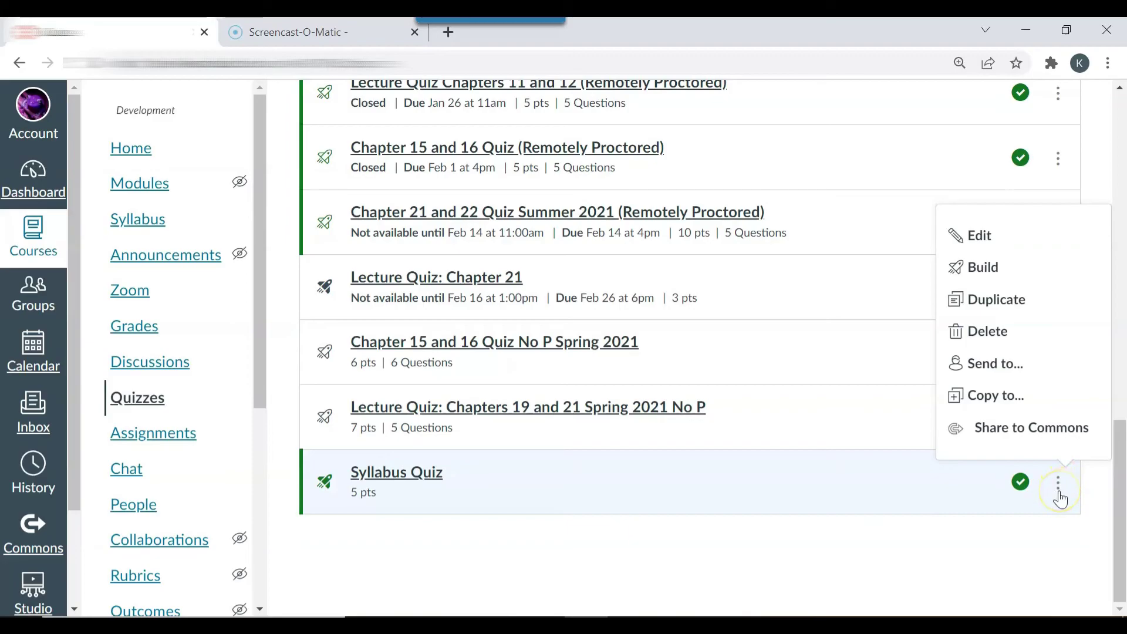
pyautogui.click(998, 243)
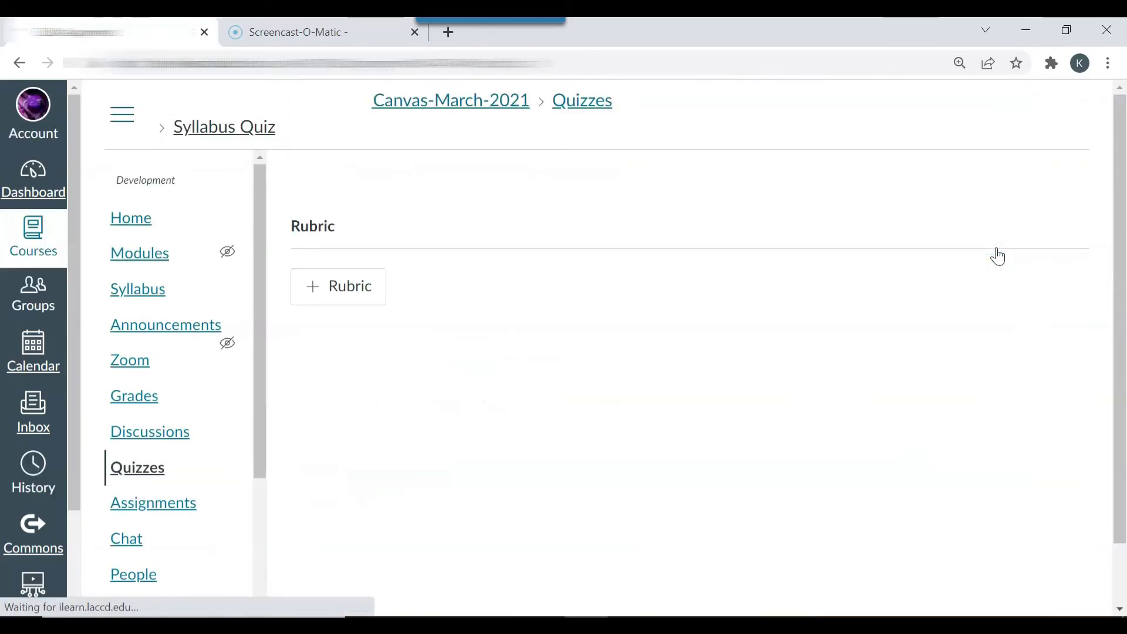
pyautogui.moveTo(1118, 222); pyautogui.dragTo(1121, 516)
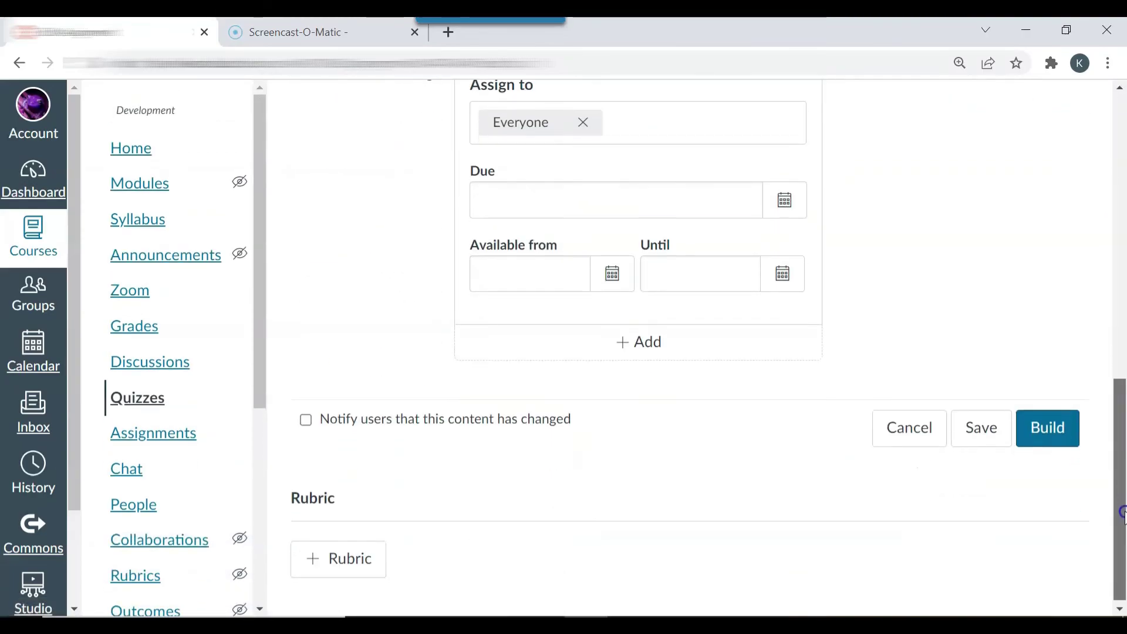
# Try to save the quiz with an additional, empty Assign to block, and remove that block.
pyautogui.click(622, 346)
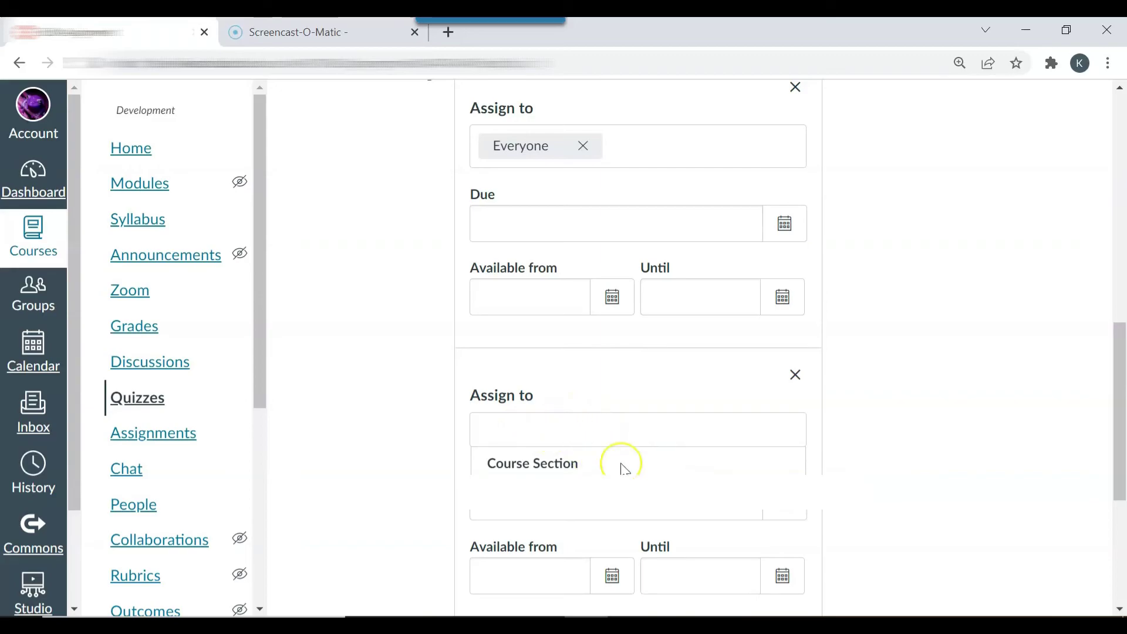
pyautogui.scroll(-5, 1119, 473)
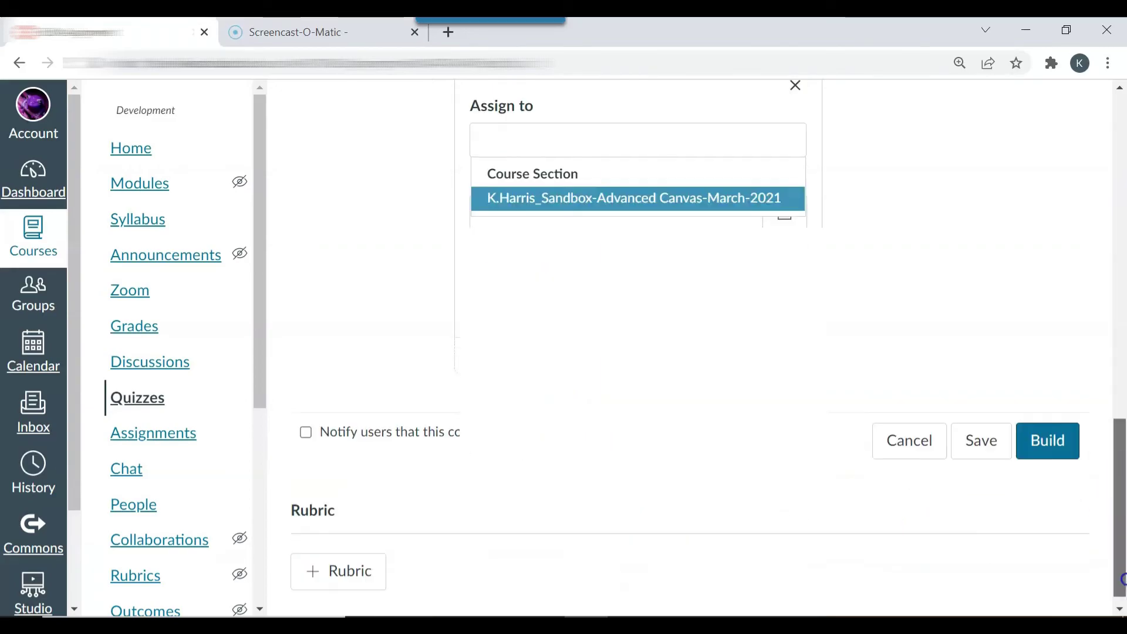
pyautogui.click(1003, 419)
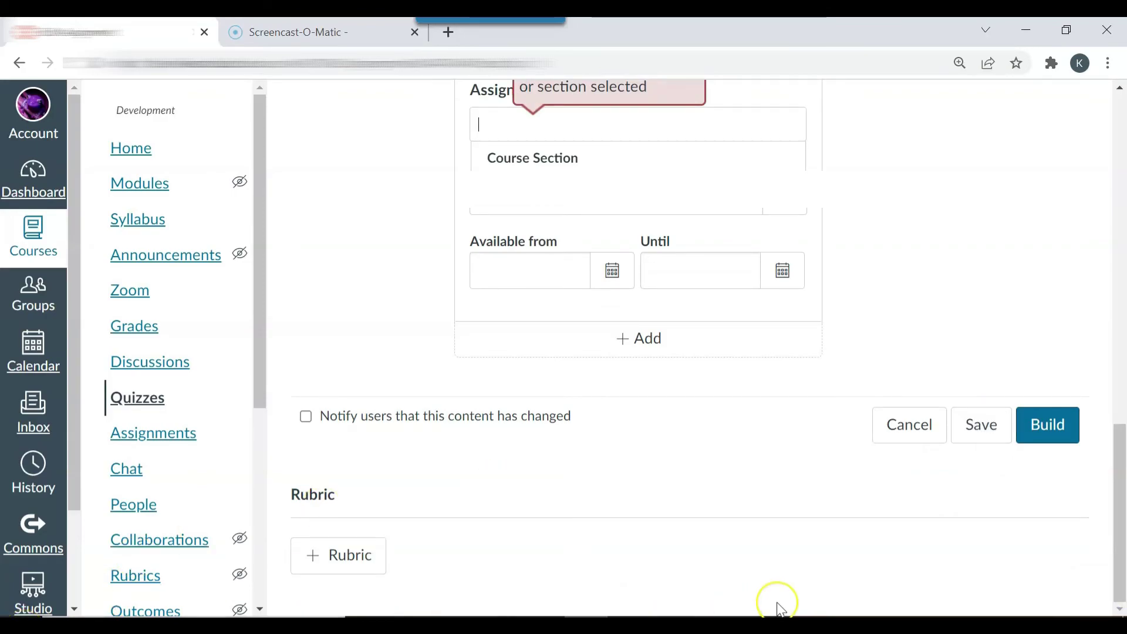
pyautogui.click(959, 424)
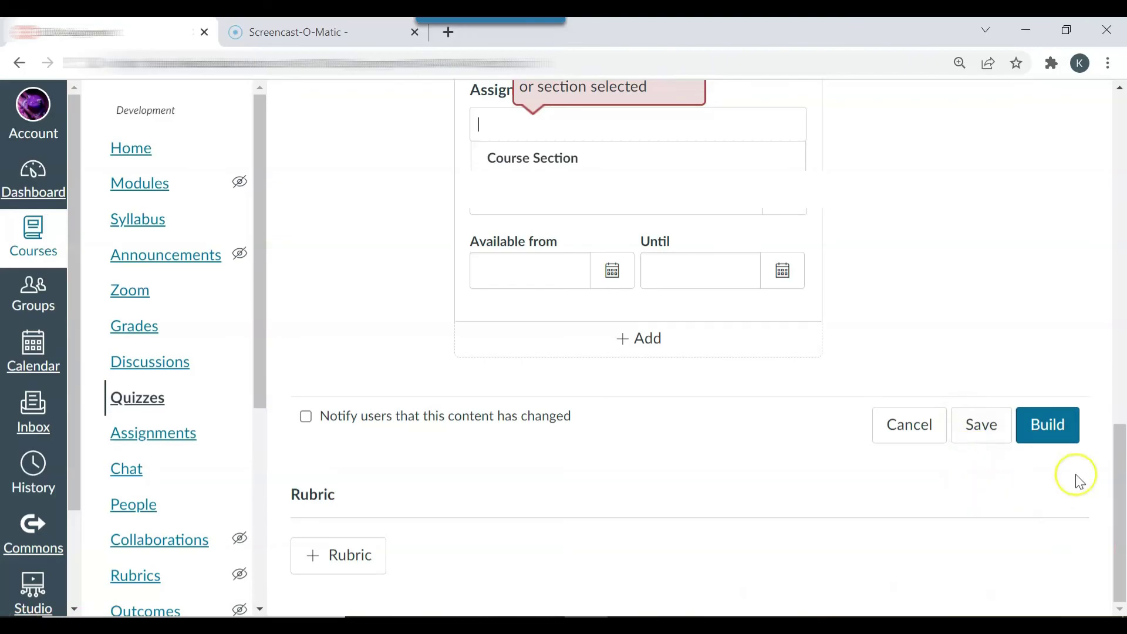
pyautogui.scroll(2, 1078, 480)
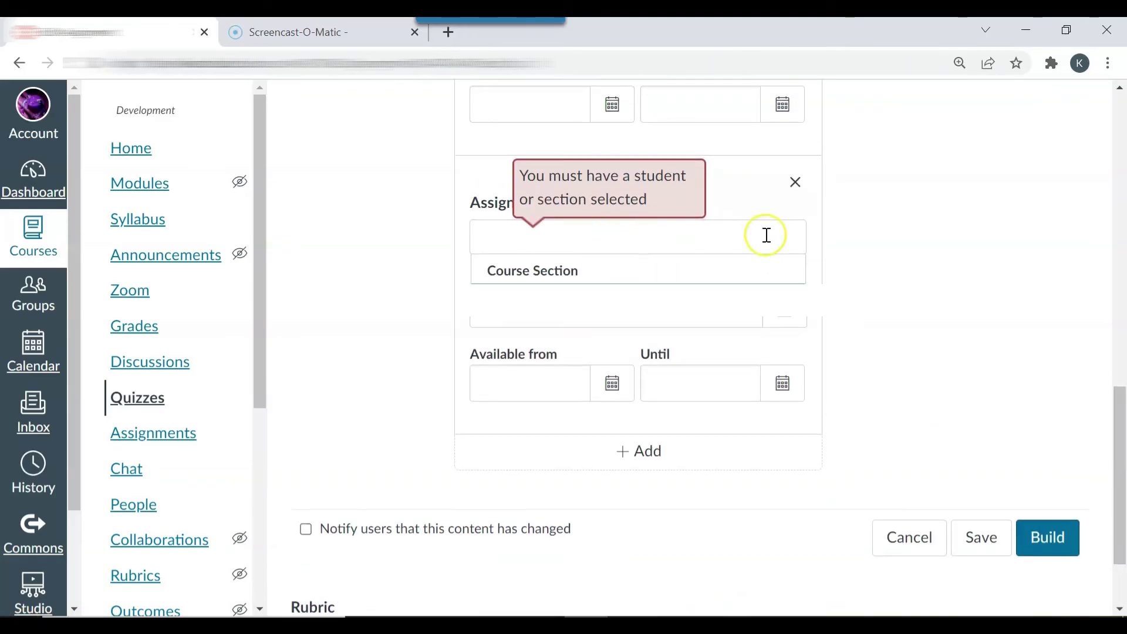
pyautogui.click(795, 182)
# Save the quiz details and reopen the Syllabus Quiz in the quiz builder.
pyautogui.click(964, 428)
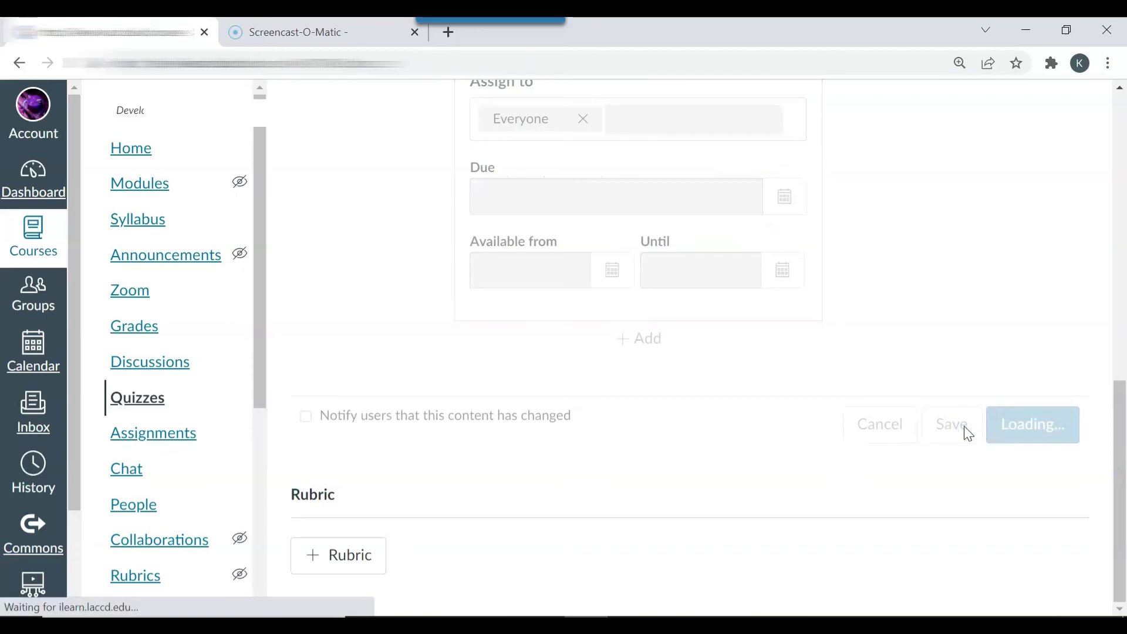
pyautogui.moveTo(1117, 262); pyautogui.dragTo(1115, 587)
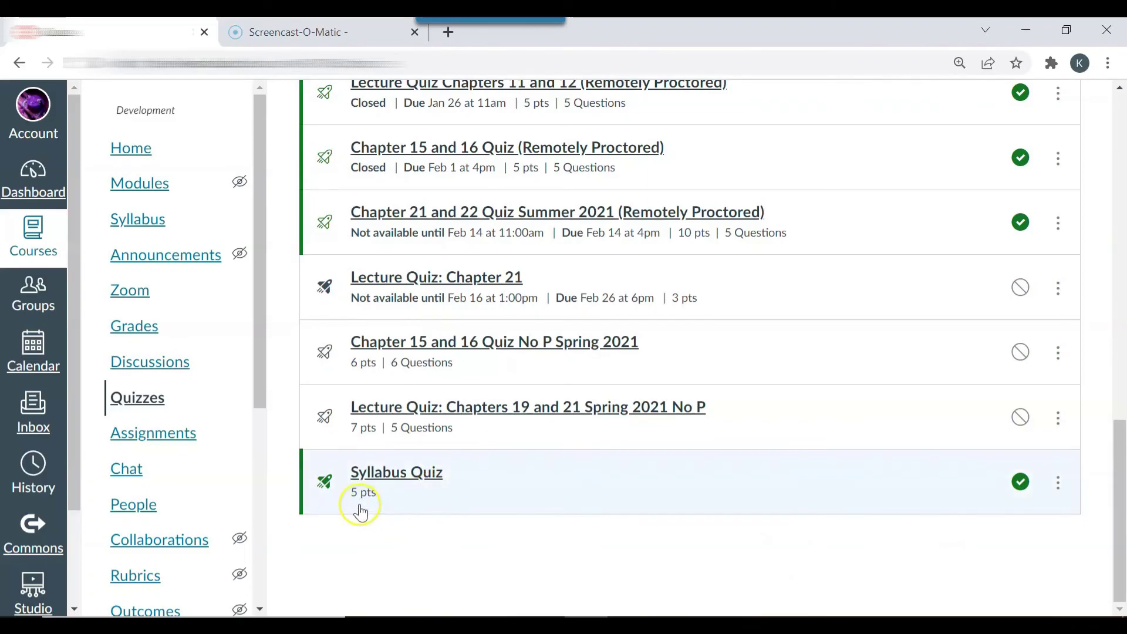
pyautogui.click(417, 473)
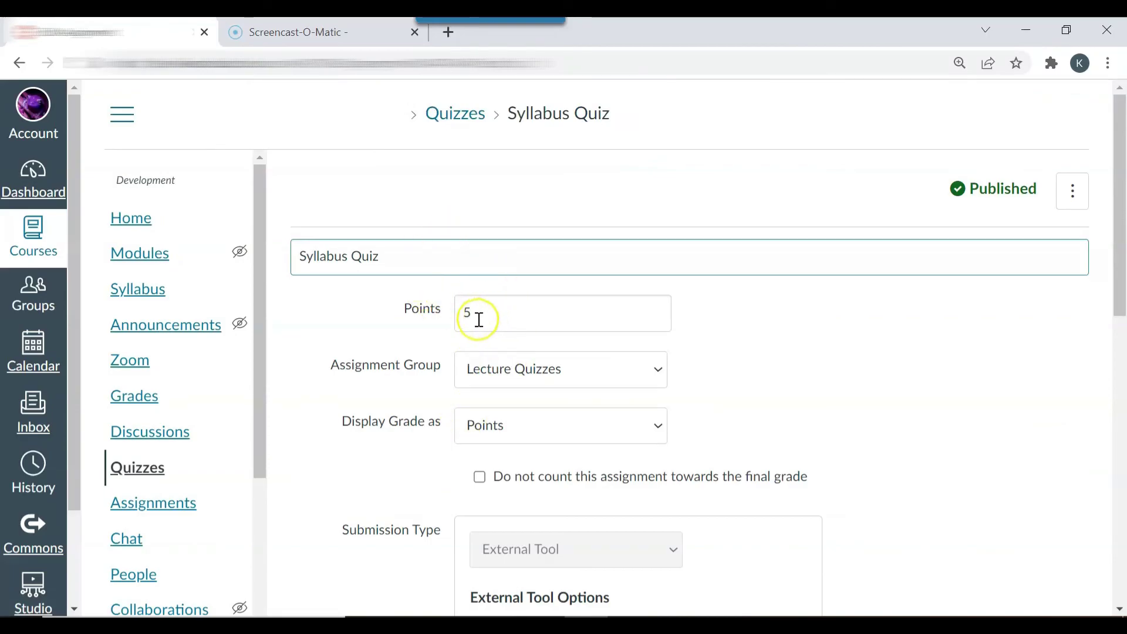
pyautogui.moveTo(1119, 307); pyautogui.dragTo(1121, 611)
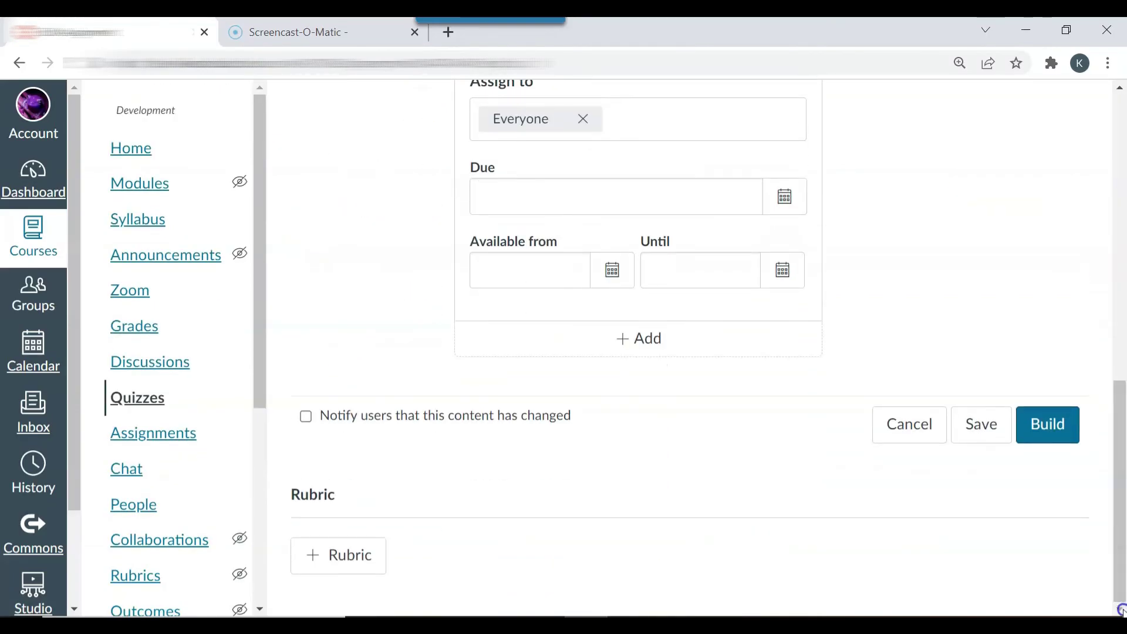
pyautogui.click(1042, 425)
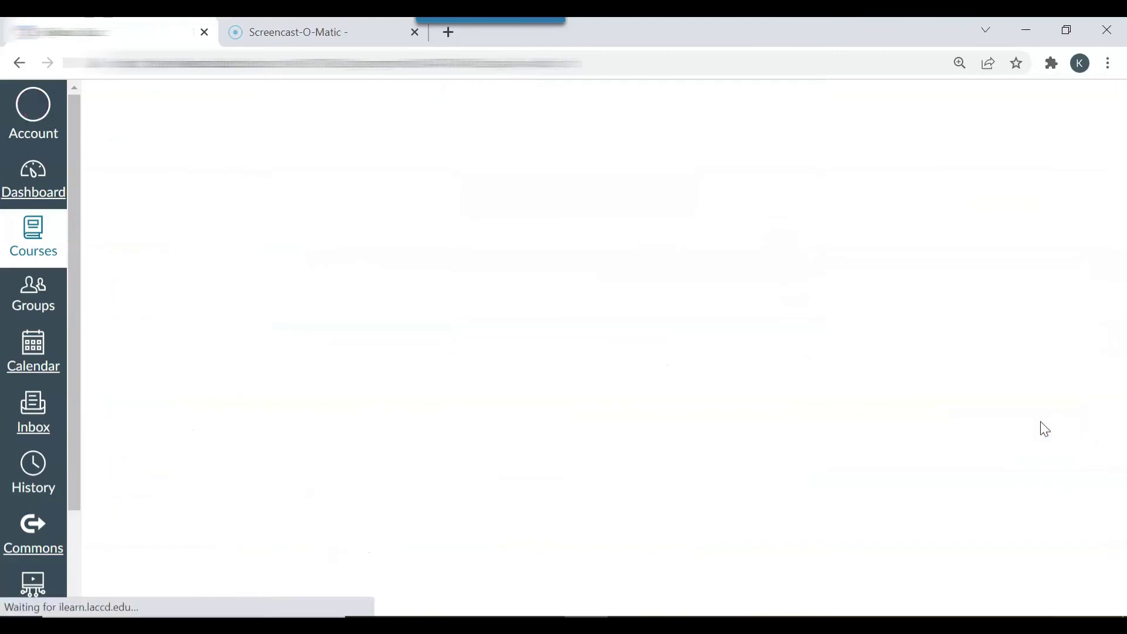